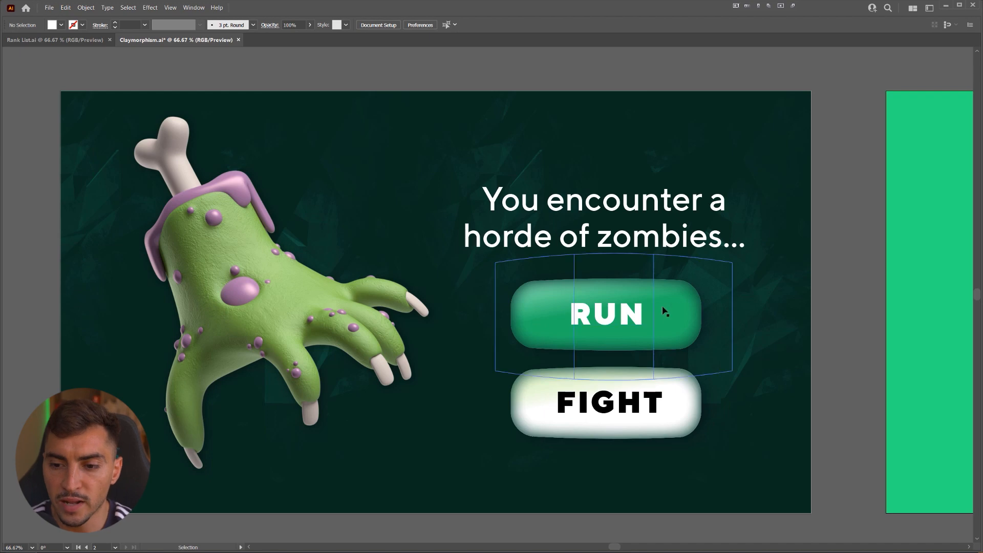
Step: Examine the finished RUN and FIGHT clay-style buttons and the zombie hand on the dark green artboard
{"action": "left_click", "coordinate": [683, 307]}
{"action": "scroll", "coordinate": [683, 308], "scroll_direction": "up", "scroll_amount": 2}
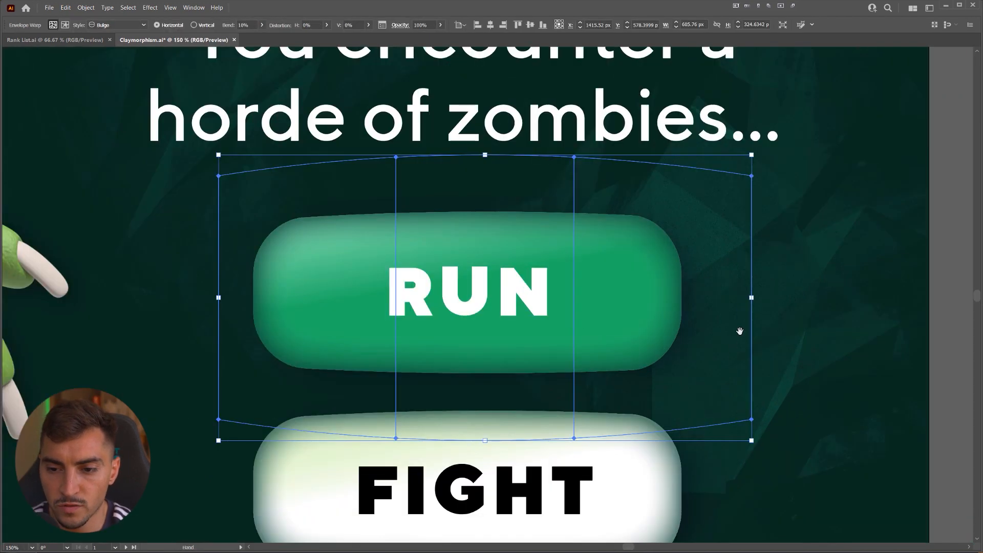
{"action": "scroll", "coordinate": [763, 261], "scroll_direction": "down", "scroll_amount": 2}
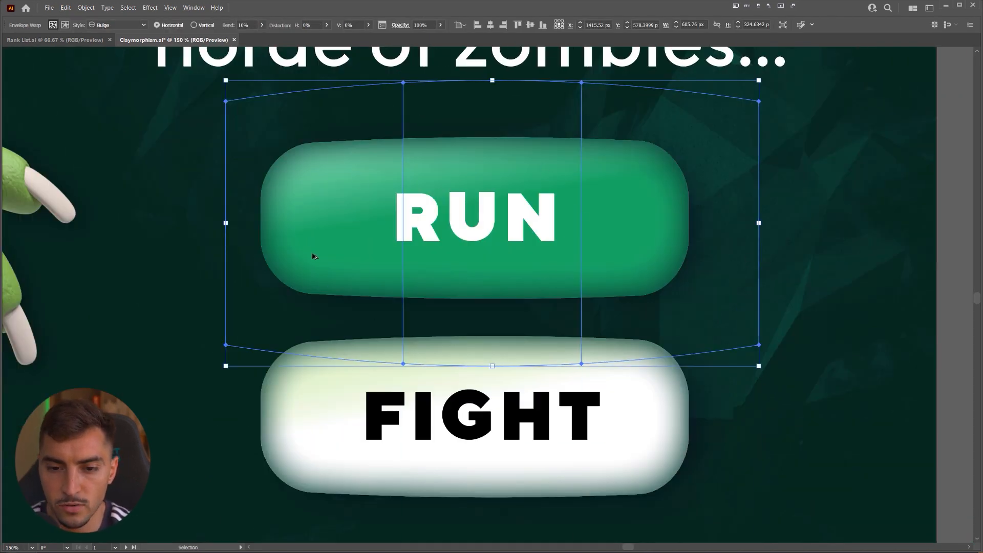
{"action": "scroll", "coordinate": [483, 234], "scroll_direction": "down", "scroll_amount": 4}
{"action": "left_click", "coordinate": [482, 234]}
{"action": "left_click_drag", "start_coordinate": [456, 237], "coordinate": [505, 229]}
{"action": "scroll", "coordinate": [293, 215], "scroll_direction": "up", "scroll_amount": 1}
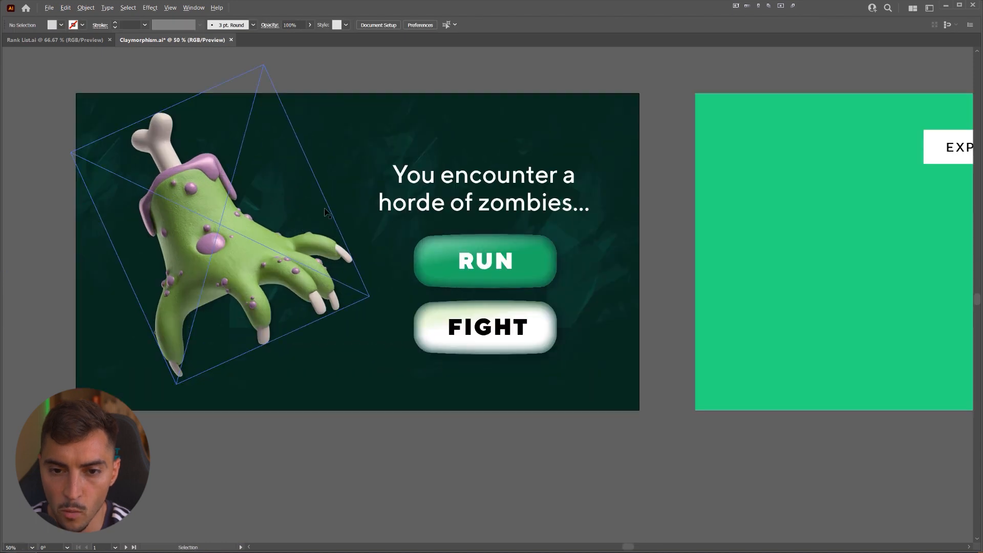
{"action": "left_click_drag", "start_coordinate": [486, 106], "coordinate": [530, 111]}
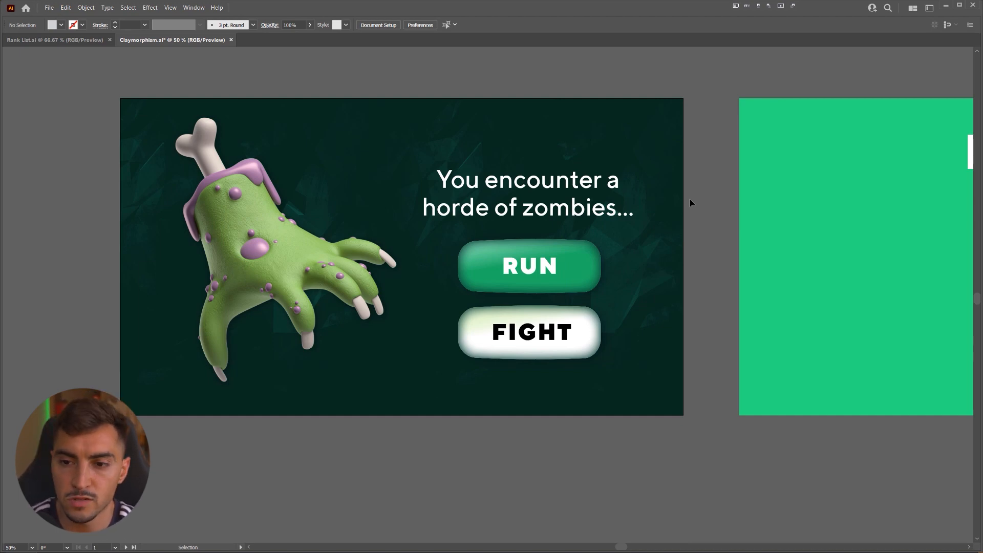
{"action": "scroll", "coordinate": [554, 270], "scroll_direction": "up", "scroll_amount": 1}
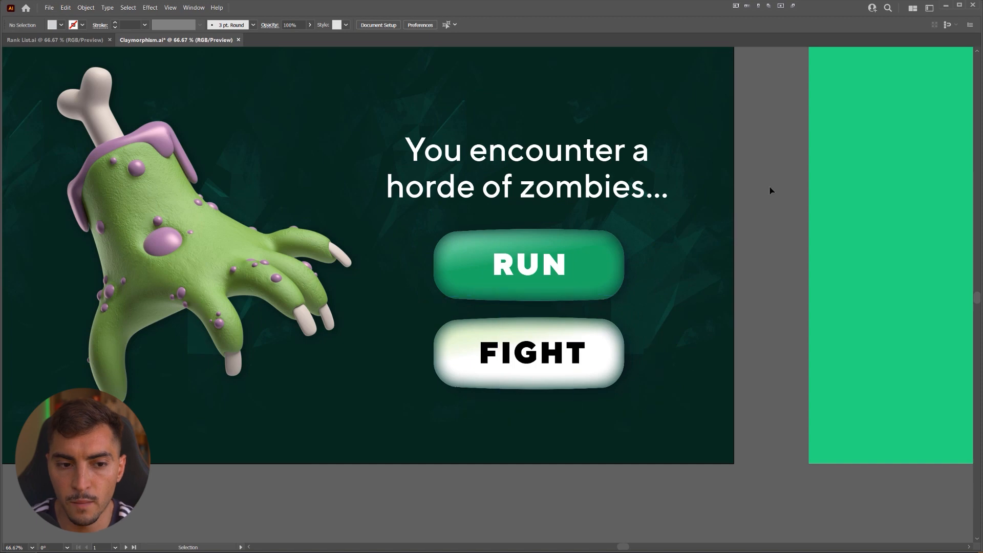
Step: Separate the white rectangle from the EXPLORE text and place it below the text on the bright green artboard
{"action": "key", "text": "space"}
{"action": "left_click_drag", "start_coordinate": [825, 203], "coordinate": [581, 233]}
{"action": "left_click_drag", "start_coordinate": [801, 239], "coordinate": [585, 240]}
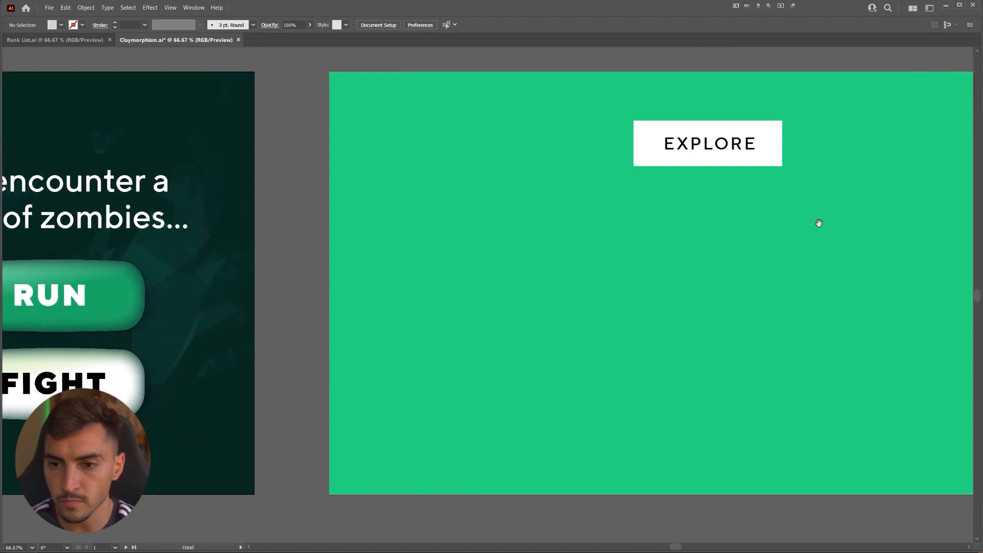
{"action": "left_click_drag", "start_coordinate": [818, 221], "coordinate": [552, 249]}
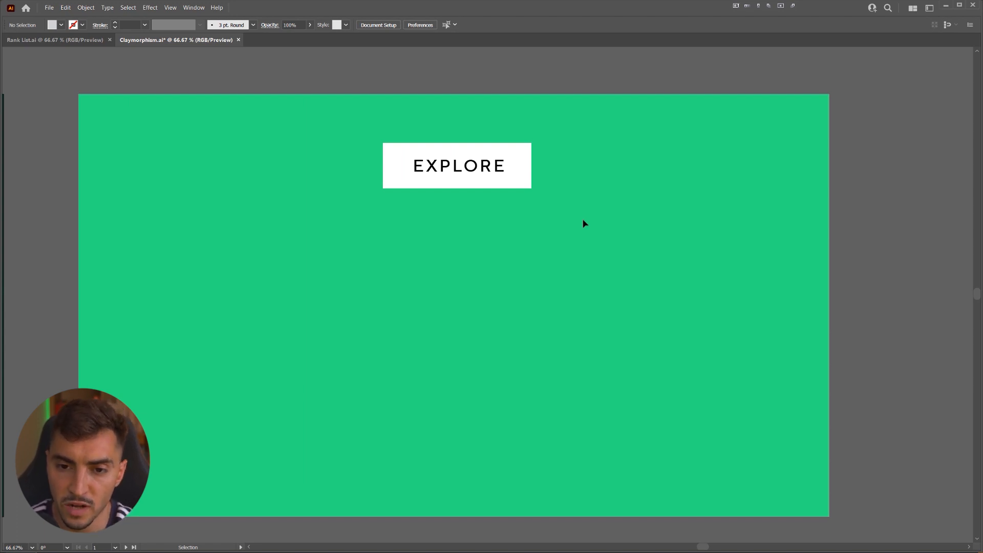
{"action": "scroll", "coordinate": [575, 121], "scroll_direction": "up", "scroll_amount": 1}
{"action": "left_click_drag", "start_coordinate": [582, 107], "coordinate": [222, 254]}
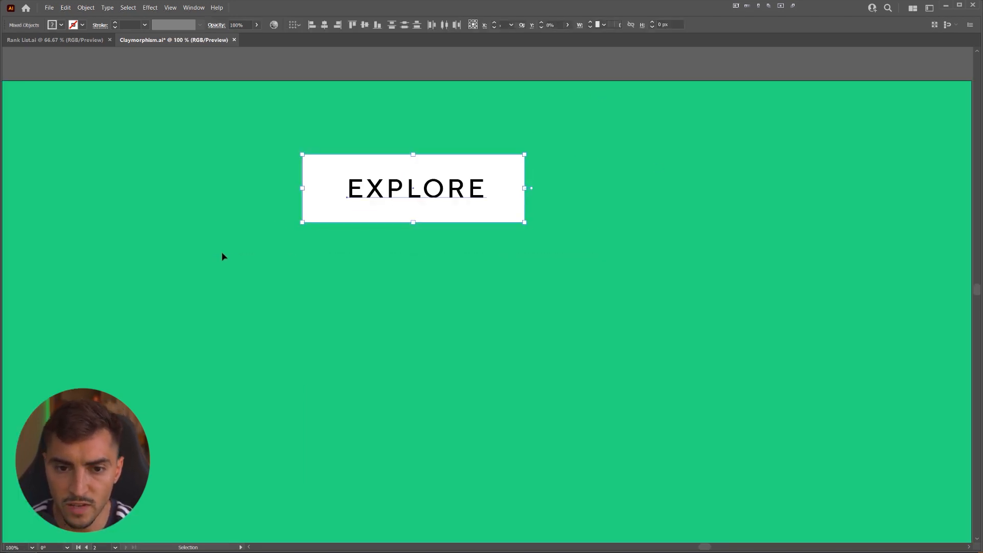
{"action": "scroll", "coordinate": [305, 272], "scroll_direction": "down", "scroll_amount": 1}
{"action": "left_click_drag", "start_coordinate": [348, 232], "coordinate": [487, 182]}
{"action": "left_click", "coordinate": [598, 215]}
{"action": "scroll", "coordinate": [600, 214], "scroll_direction": "up", "scroll_amount": 1}
{"action": "left_click", "coordinate": [475, 302]}
{"action": "left_click", "coordinate": [619, 244]}
{"action": "left_click", "coordinate": [491, 253]}
{"action": "left_click", "coordinate": [487, 257]}
{"action": "scroll", "coordinate": [494, 277], "scroll_direction": "up", "scroll_amount": 1}
{"action": "scroll", "coordinate": [495, 289], "scroll_direction": "down", "scroll_amount": 1}
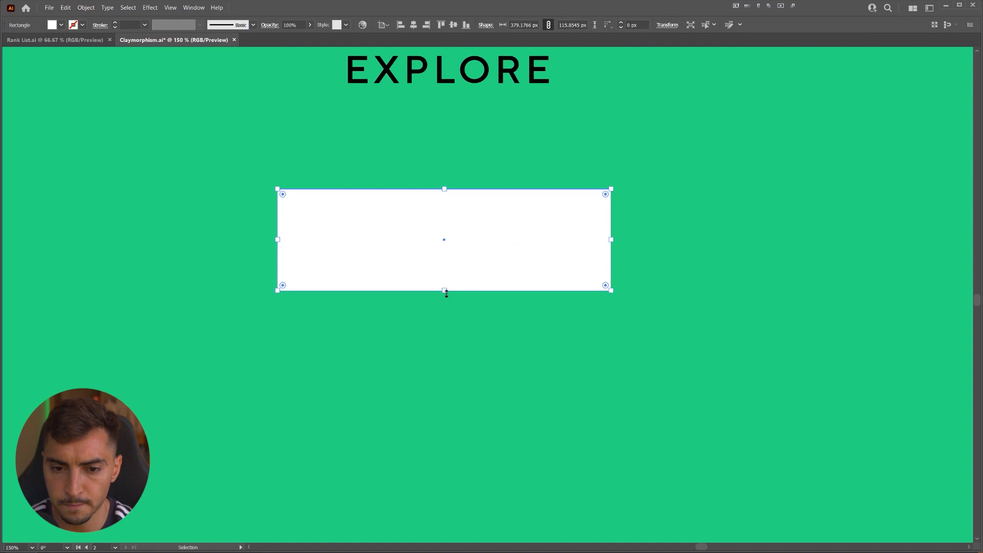
Step: Stretch the white rectangle's lower edge downward to a height of about 130 px
{"action": "left_click_drag", "start_coordinate": [445, 287], "coordinate": [444, 303]}
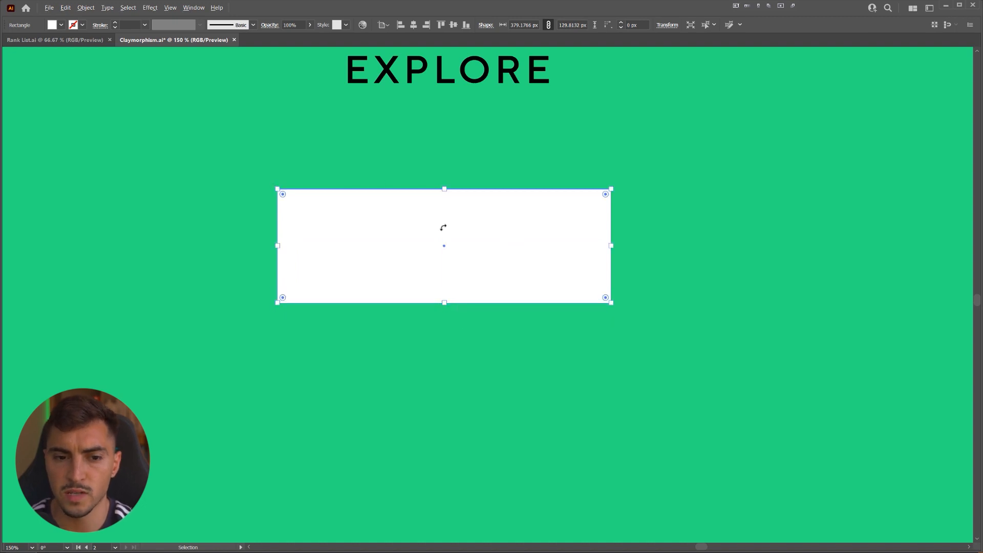
{"action": "scroll", "coordinate": [443, 228], "scroll_direction": "up", "scroll_amount": 1}
{"action": "key", "text": "a"}
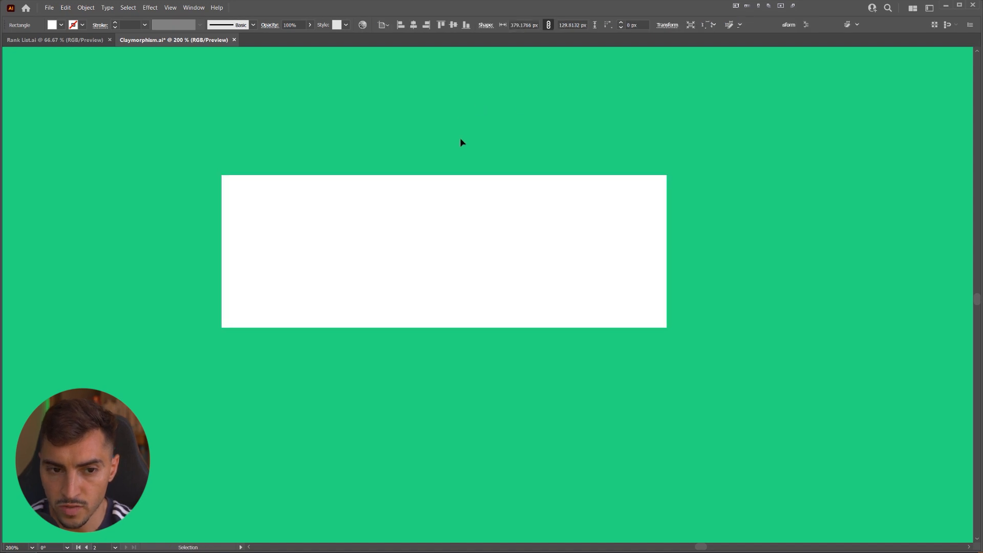
{"action": "left_click", "coordinate": [298, 351]}
{"action": "key", "text": "m"}
{"action": "left_click_drag", "start_coordinate": [218, 363], "coordinate": [667, 511]}
{"action": "key", "text": "v"}
{"action": "key", "text": "Delete"}
Step: Round all four corners of the white rectangle to a radius of about 55 px
{"action": "left_click", "coordinate": [617, 185]}
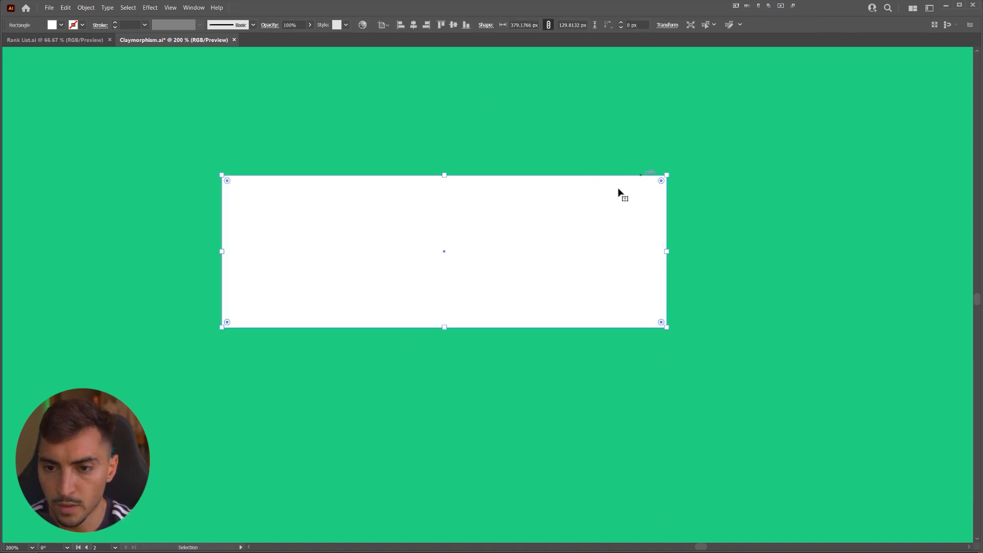
{"action": "key", "text": "a"}
{"action": "scroll", "coordinate": [665, 189], "scroll_direction": "up", "scroll_amount": 2}
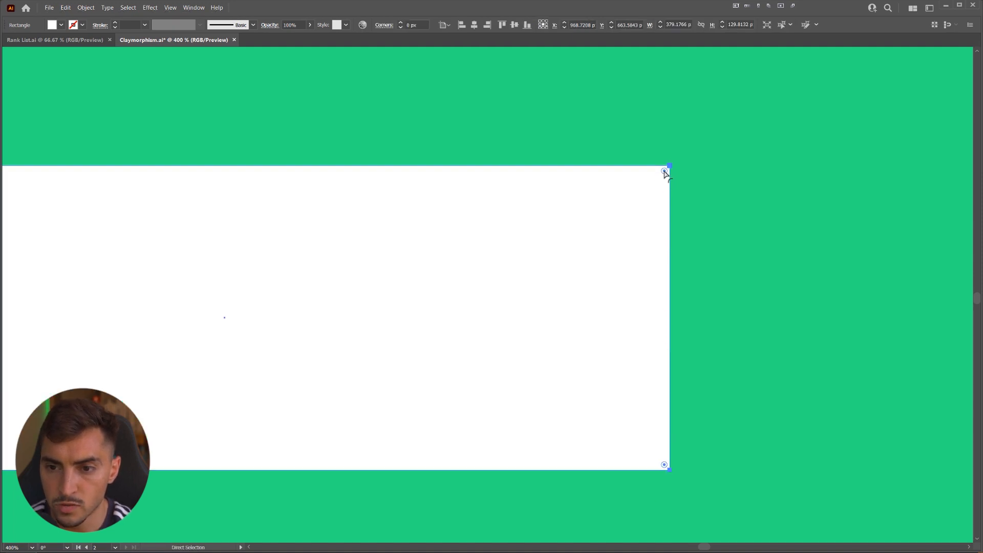
{"action": "scroll", "coordinate": [664, 174], "scroll_direction": "down", "scroll_amount": 2}
{"action": "left_click_drag", "start_coordinate": [665, 182], "coordinate": [607, 232]}
{"action": "key", "text": "v"}
{"action": "left_click", "coordinate": [848, 149]}
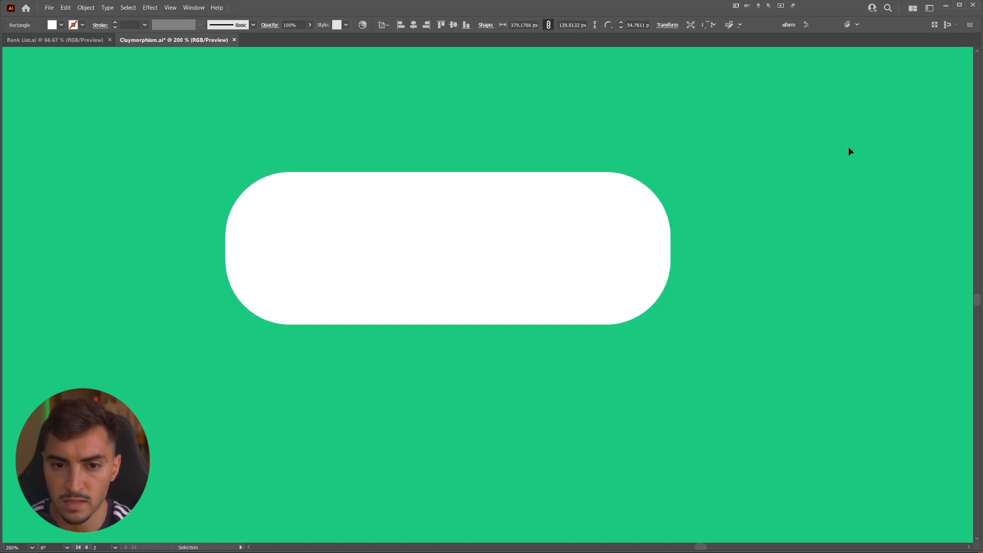
Step: Apply an Envelope Distort warp to the rounded white rectangle with the Bulge style, horizontal orientation and a 6% bend
{"action": "key", "text": "space"}
{"action": "left_click_drag", "start_coordinate": [767, 156], "coordinate": [761, 159]}
{"action": "left_click", "coordinate": [482, 203]}
{"action": "key", "text": "space"}
{"action": "left_click_drag", "start_coordinate": [485, 193], "coordinate": [463, 222]}
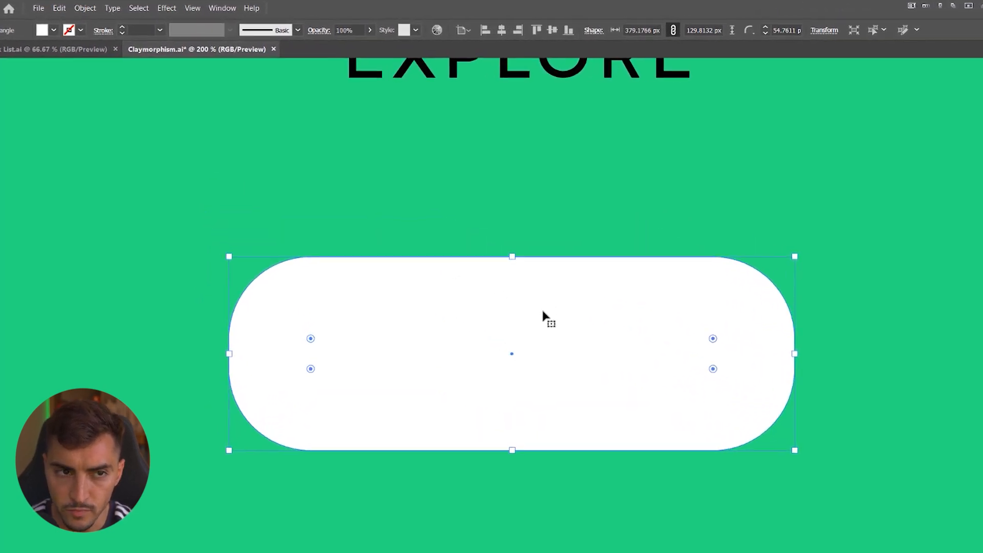
{"action": "left_click", "coordinate": [85, 7]}
{"action": "mouse_move", "coordinate": [153, 300]}
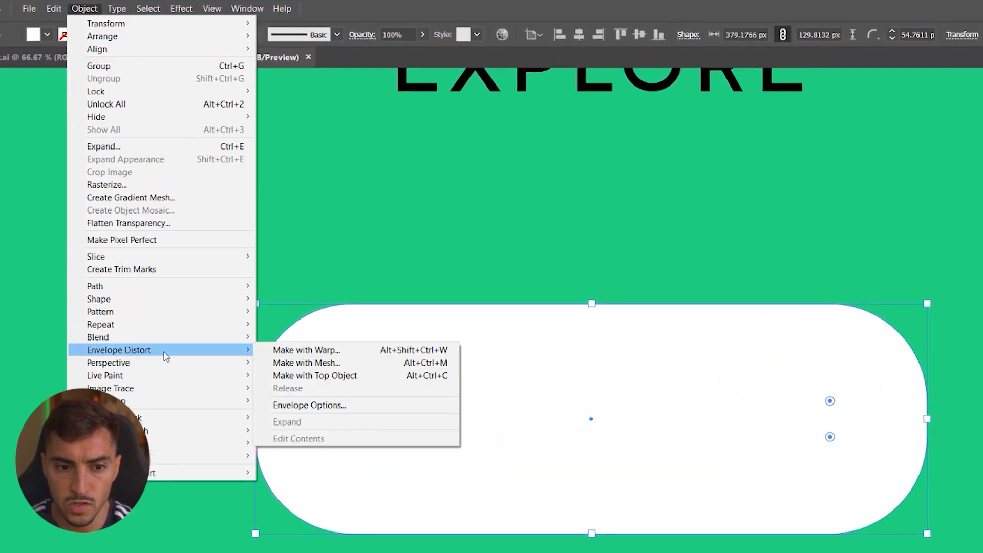
{"action": "left_click", "coordinate": [281, 350]}
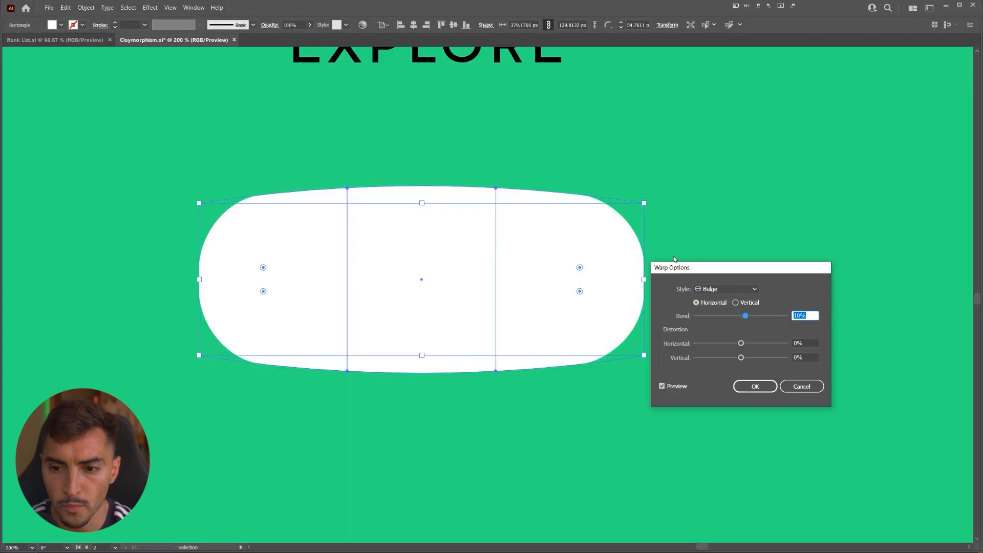
{"action": "left_click_drag", "start_coordinate": [982, 401], "coordinate": [538, 359]}
{"action": "left_click_drag", "start_coordinate": [386, 239], "coordinate": [370, 221]}
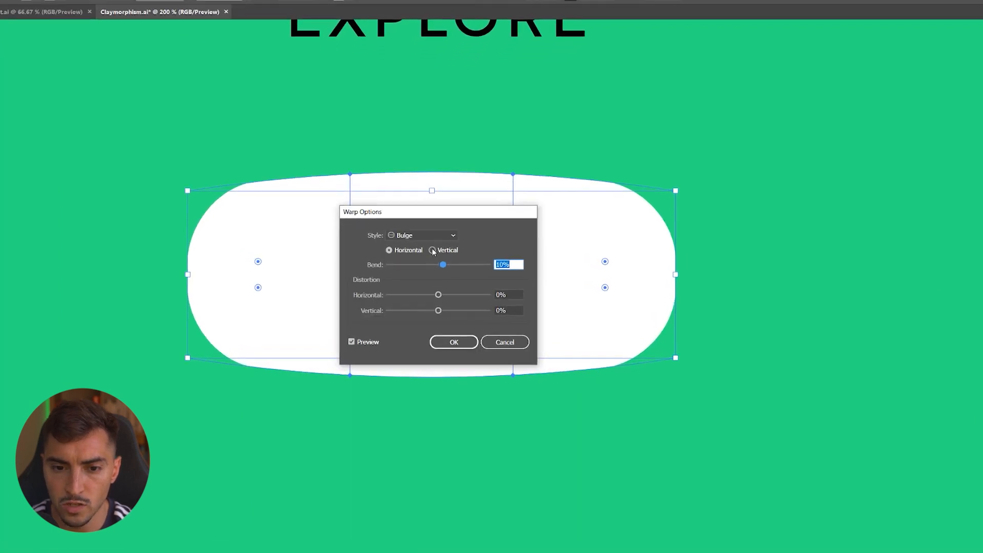
{"action": "left_click", "coordinate": [412, 243]}
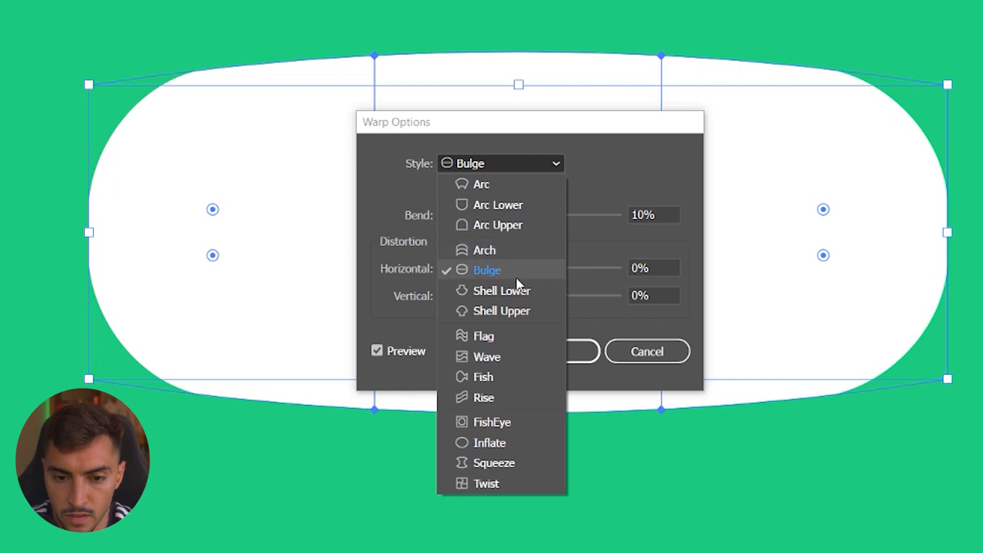
{"action": "left_click", "coordinate": [617, 176]}
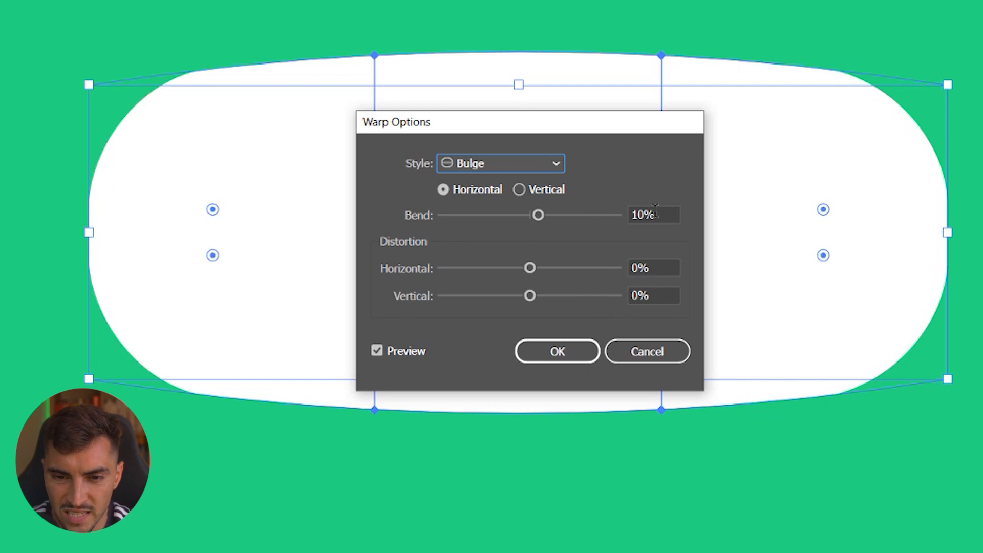
{"action": "left_click", "coordinate": [537, 214]}
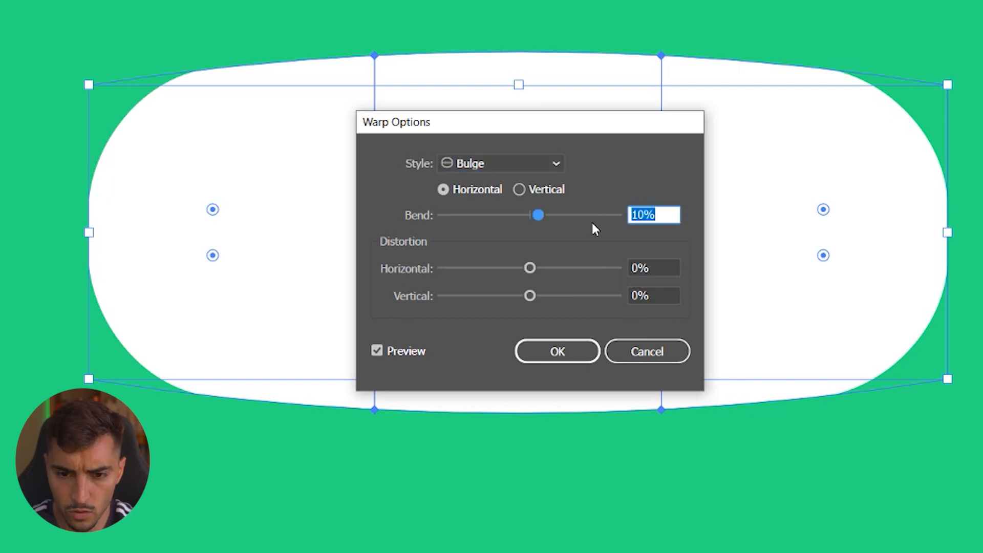
{"action": "type", "text": "5"}
{"action": "left_click", "coordinate": [641, 266]}
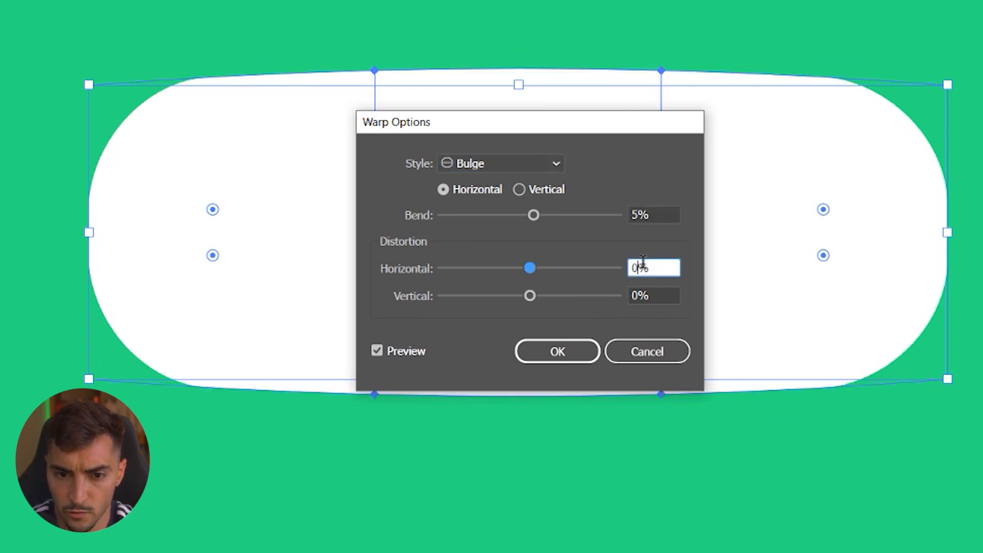
{"action": "double_click", "coordinate": [647, 211]}
{"action": "type", "text": "6"}
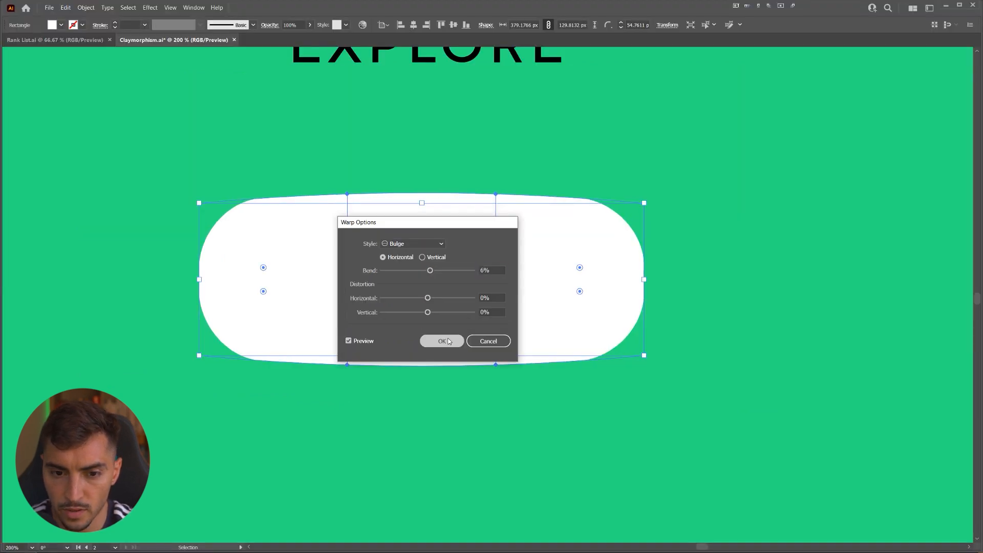
{"action": "left_click", "coordinate": [557, 351]}
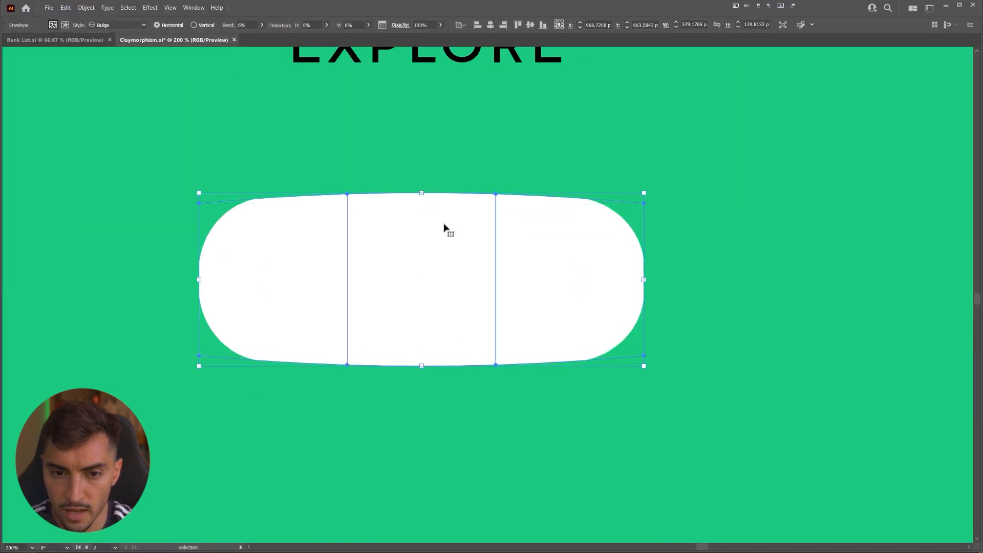
{"action": "scroll", "coordinate": [398, 205], "scroll_direction": "up", "scroll_amount": 2}
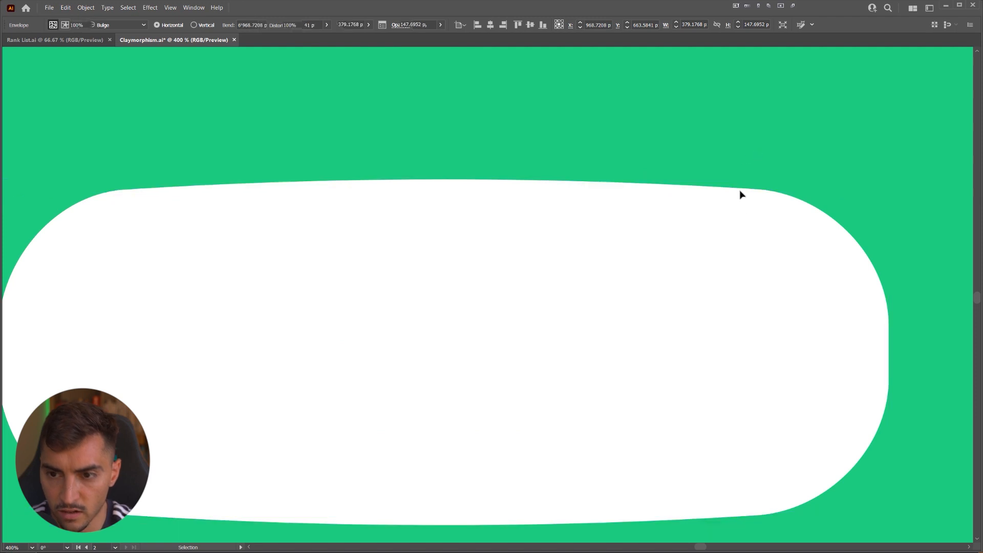
{"action": "key", "text": "b"}
{"action": "mouse_move", "coordinate": [759, 182]}
{"action": "left_mouse_down"}
{"action": "mouse_move", "coordinate": [287, 166]}
{"action": "mouse_move", "coordinate": [150, 186]}
{"action": "left_mouse_up"}
{"action": "key", "text": "ctrl+z"}
{"action": "scroll", "coordinate": [337, 206], "scroll_direction": "down", "scroll_amount": 2}
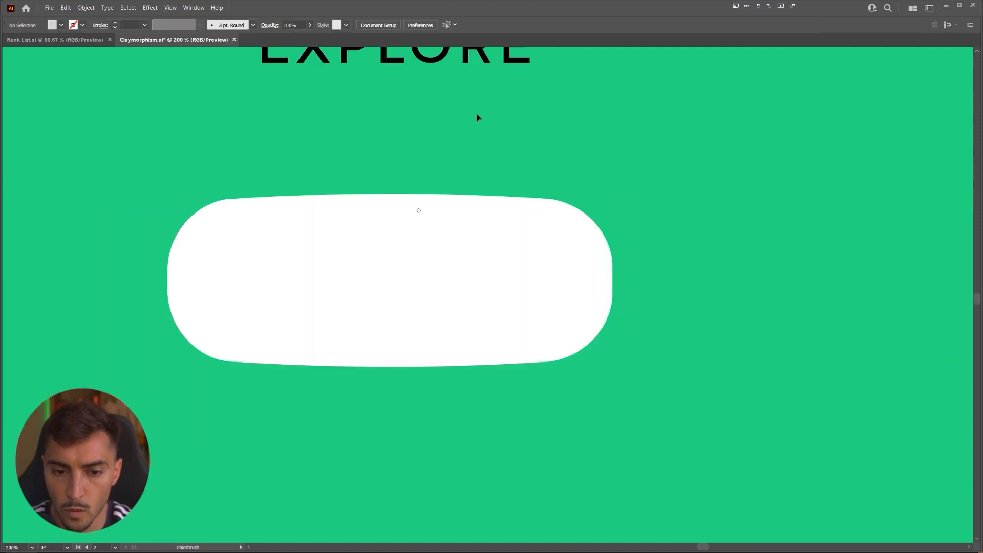
{"action": "key", "text": "v"}
{"action": "scroll", "coordinate": [484, 133], "scroll_direction": "down", "scroll_amount": 3}
{"action": "scroll", "coordinate": [487, 138], "scroll_direction": "up", "scroll_amount": 2}
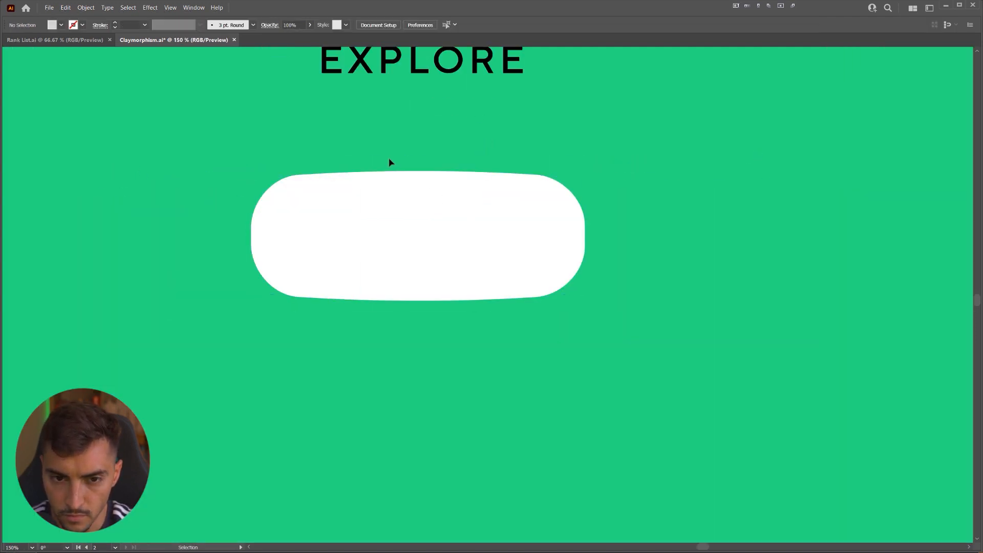
{"action": "scroll", "coordinate": [390, 160], "scroll_direction": "up", "scroll_amount": 1}
Step: Select the warped white shape and detach the Appearance and Gradient panels so they float stacked beside it
{"action": "left_click", "coordinate": [413, 228]}
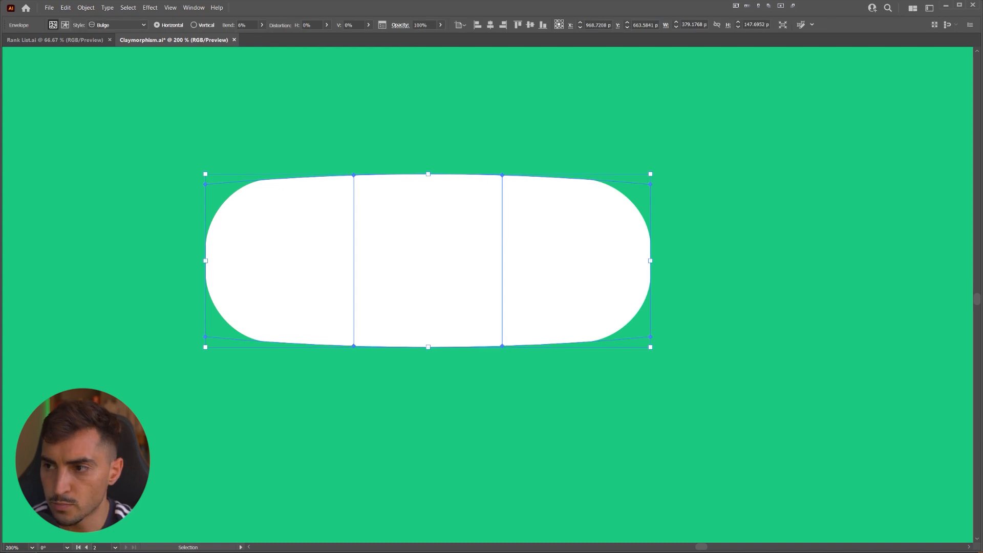
{"action": "left_click_drag", "start_coordinate": [982, 75], "coordinate": [880, 68]}
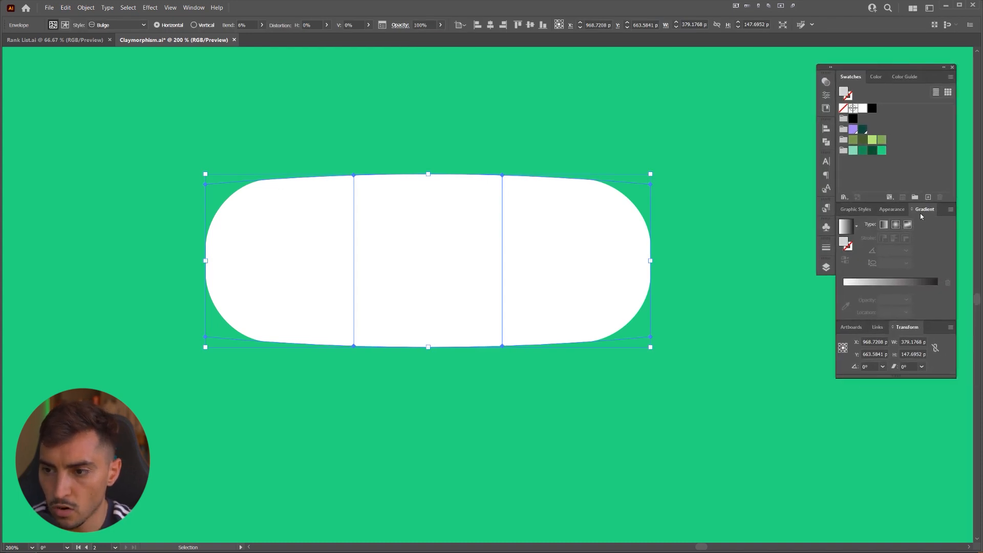
{"action": "left_click_drag", "start_coordinate": [892, 210], "coordinate": [706, 170]}
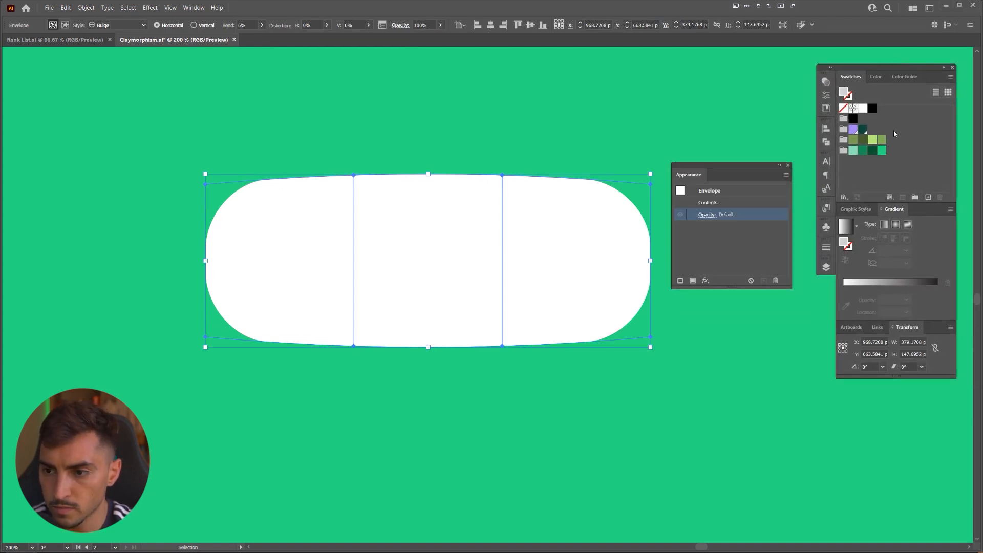
{"action": "left_click_drag", "start_coordinate": [893, 210], "coordinate": [693, 303]}
{"action": "left_click_drag", "start_coordinate": [878, 68], "coordinate": [848, 64]}
{"action": "left_click_drag", "start_coordinate": [701, 291], "coordinate": [699, 290]}
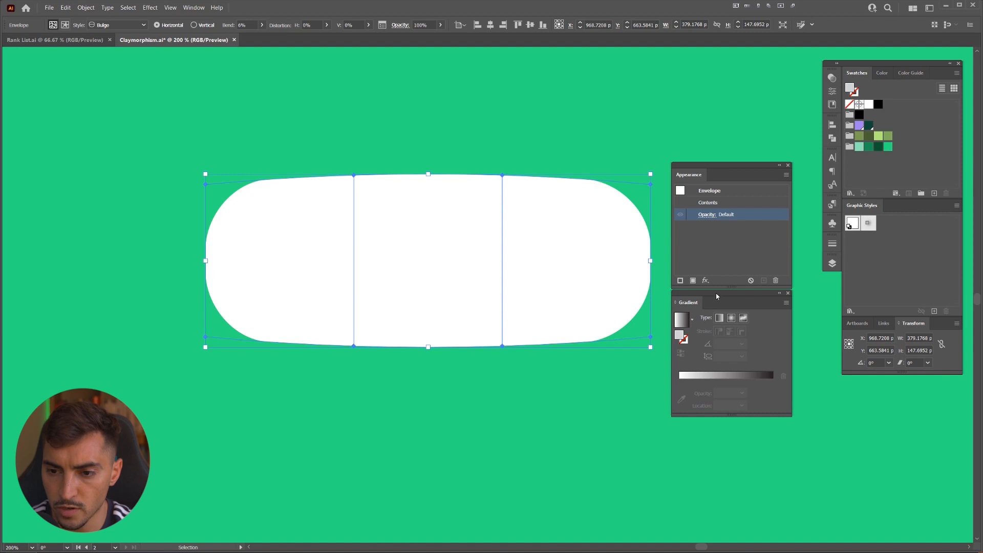
Step: Add an Inner Glow effect to the warped white shape and set its colour to the green swatch R=40 G=226 B=130
{"action": "left_click", "coordinate": [706, 280]}
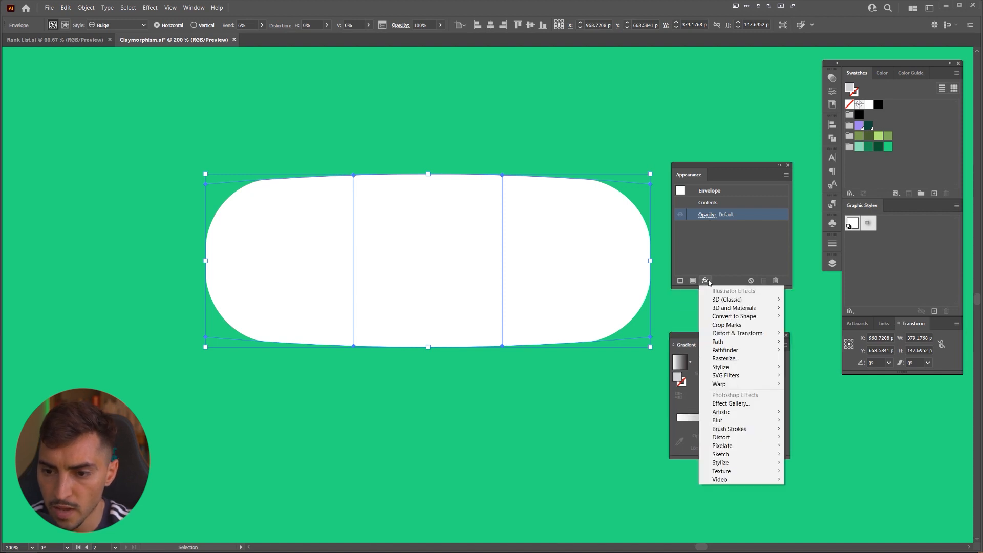
{"action": "mouse_move", "coordinate": [734, 368]}
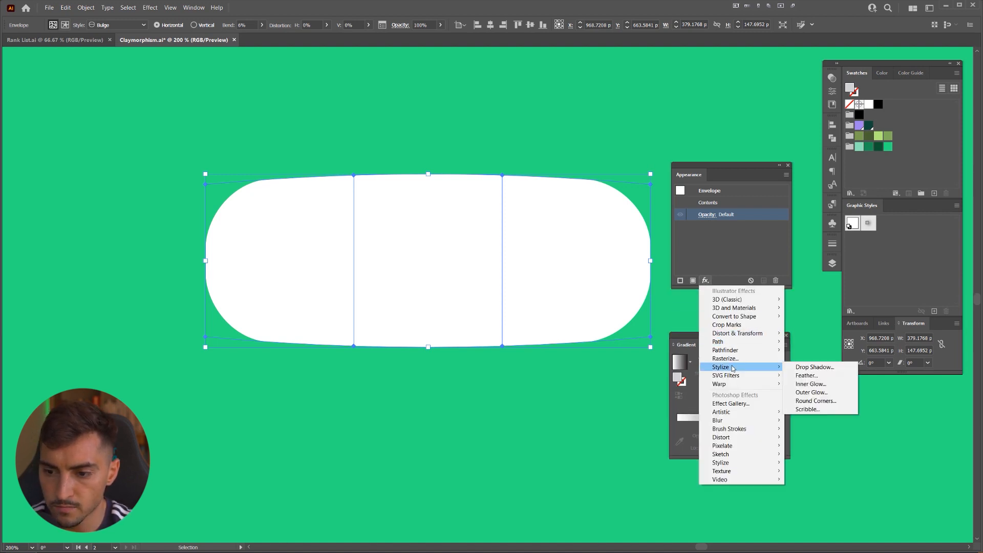
{"action": "left_click", "coordinate": [812, 384]}
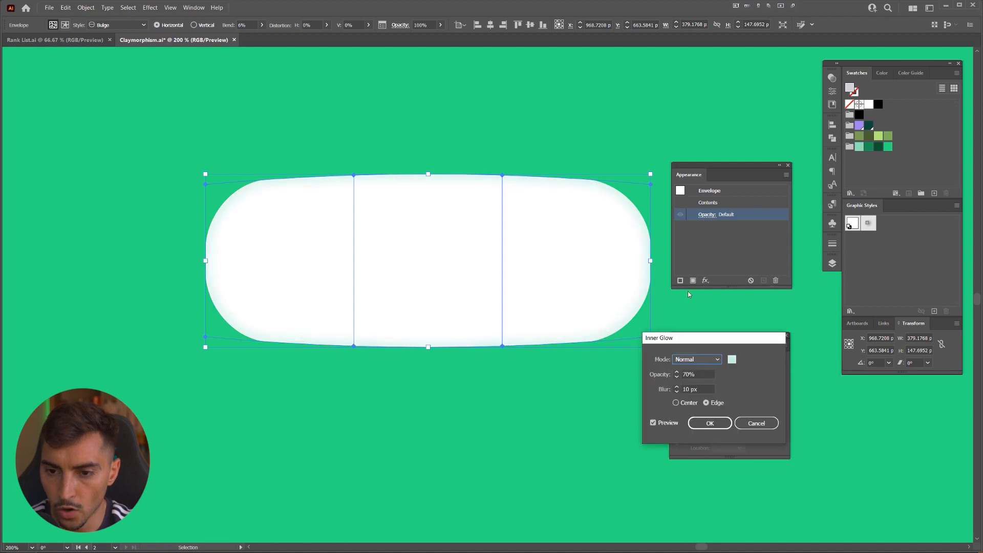
{"action": "left_click_drag", "start_coordinate": [685, 338], "coordinate": [590, 310]}
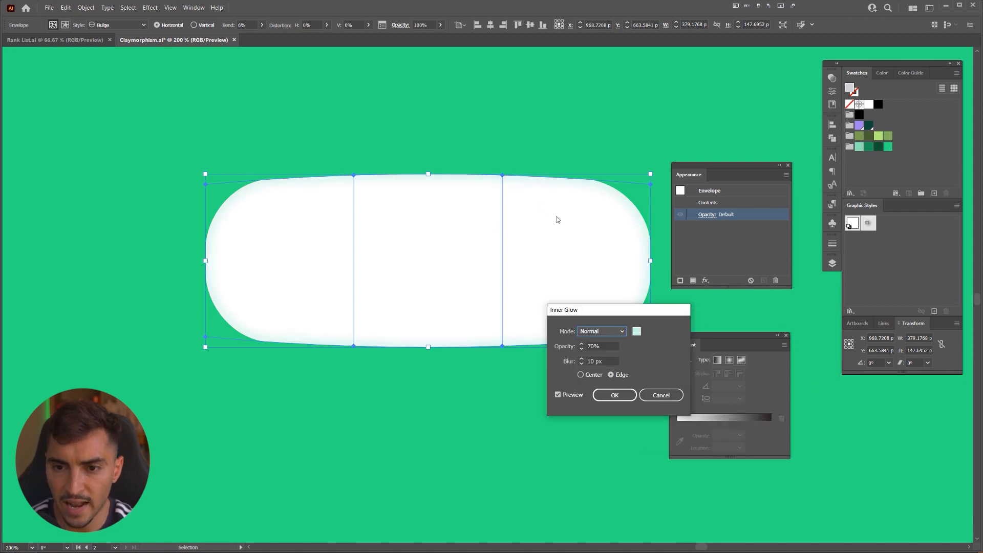
{"action": "left_click", "coordinate": [638, 333]}
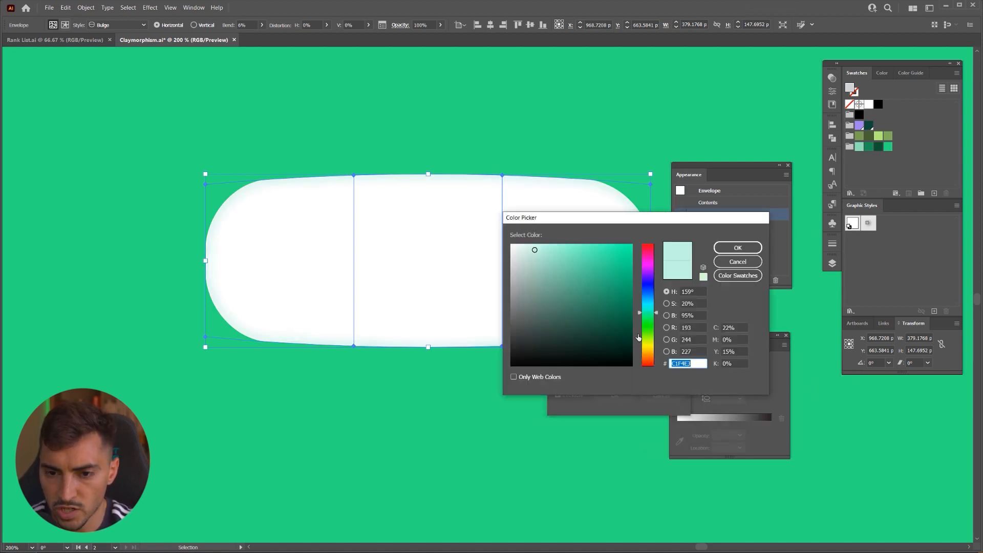
{"action": "left_click", "coordinate": [738, 276]}
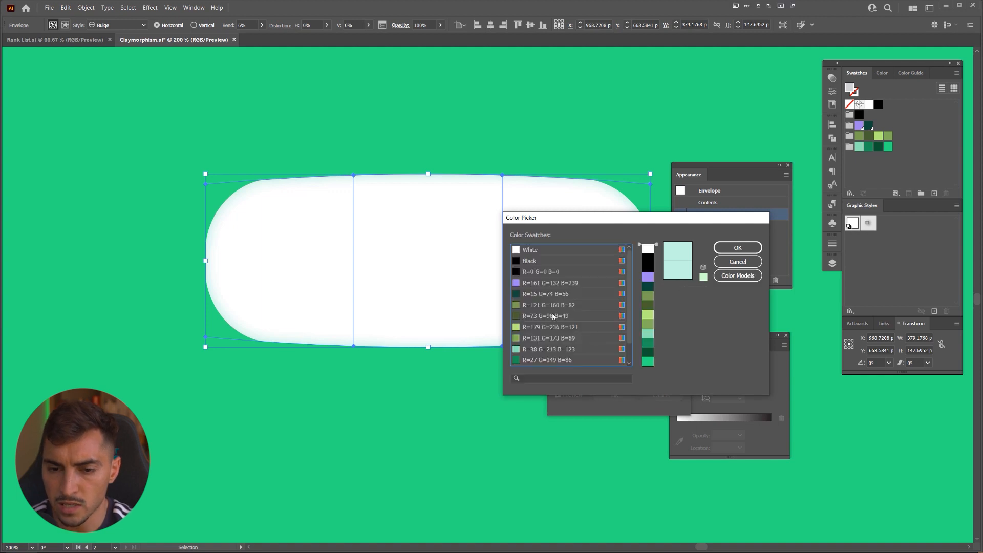
{"action": "scroll", "coordinate": [569, 351], "scroll_direction": "down", "scroll_amount": 1}
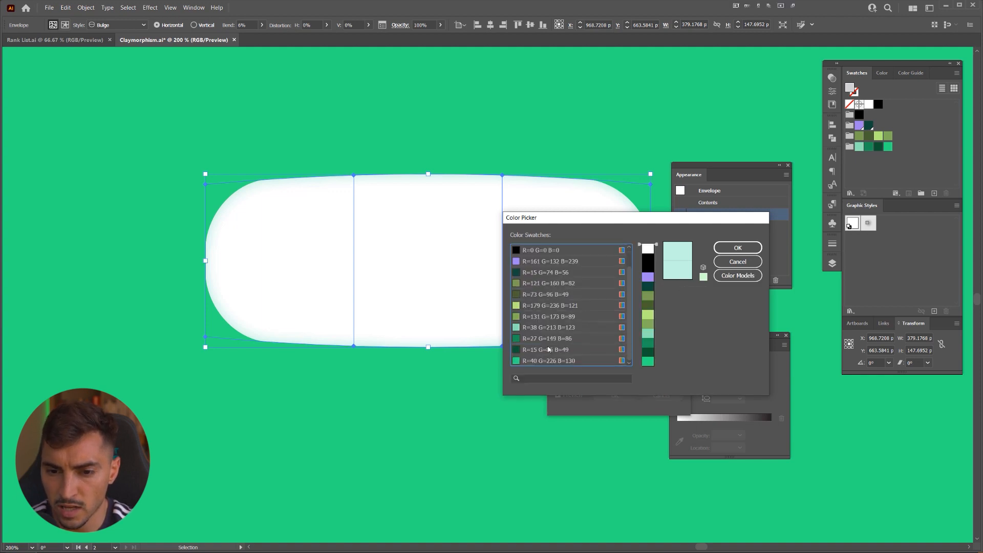
{"action": "left_click", "coordinate": [564, 364]}
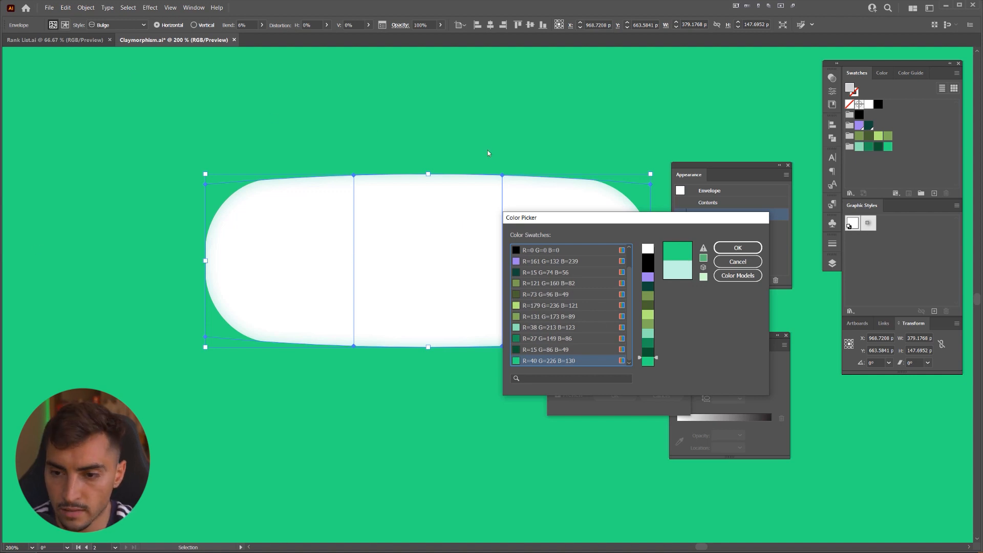
{"action": "left_click", "coordinate": [732, 248]}
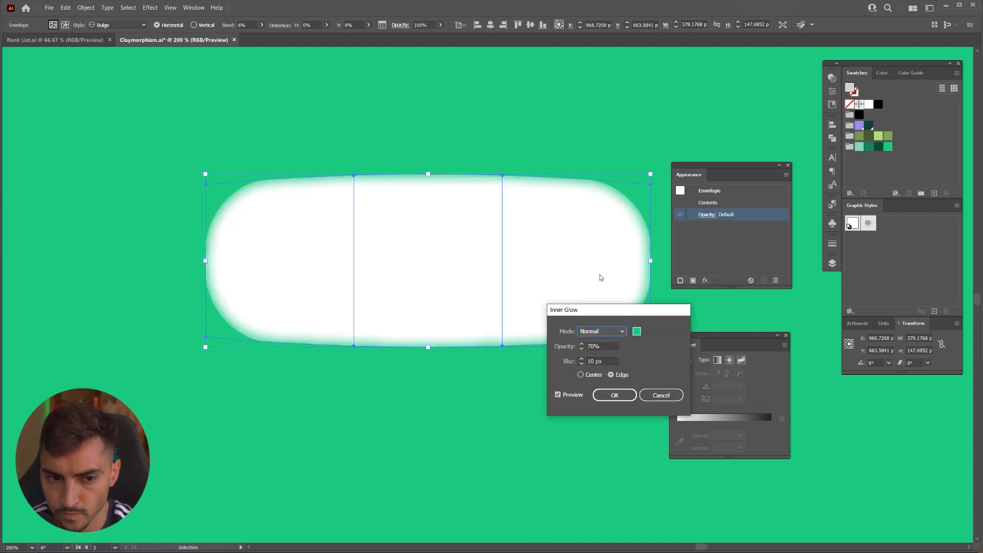
Step: Make the inner glow start from the Edge and set its blur to 25 px
{"action": "left_click_drag", "start_coordinate": [604, 316], "coordinate": [465, 246]}
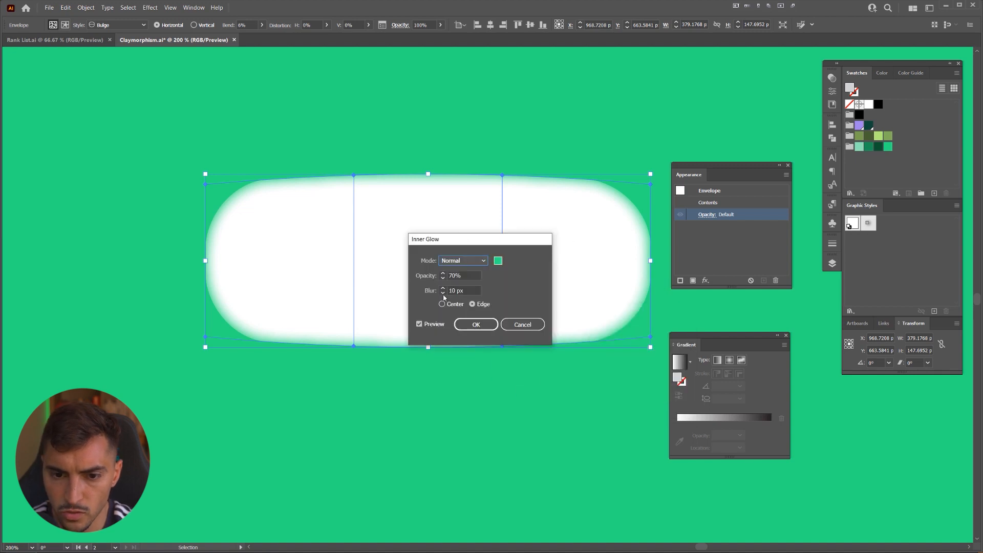
{"action": "left_click", "coordinate": [480, 305]}
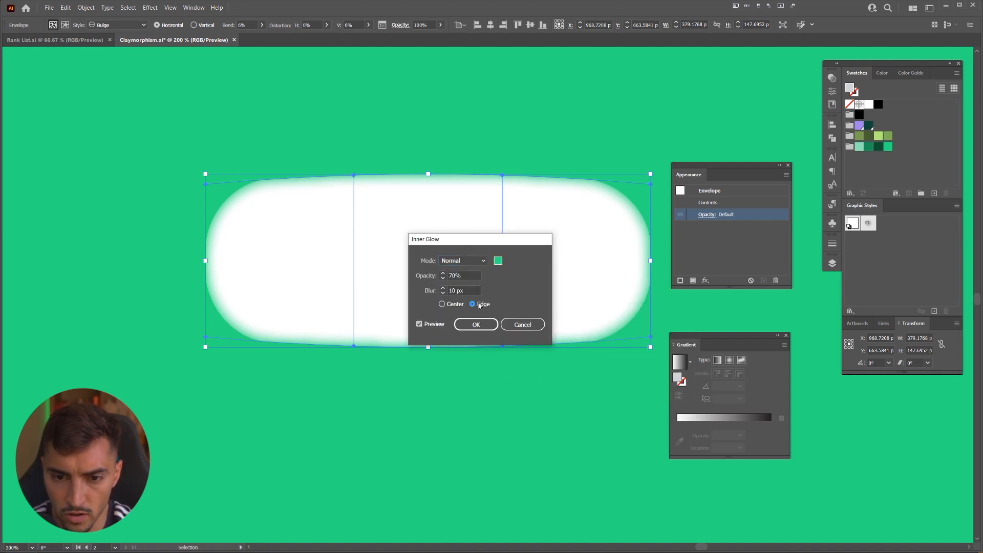
{"action": "left_click", "coordinate": [443, 288], "text": "shift"}
{"action": "left_click", "coordinate": [443, 288], "text": "shift"}
{"action": "left_click", "coordinate": [444, 288], "text": "shift"}
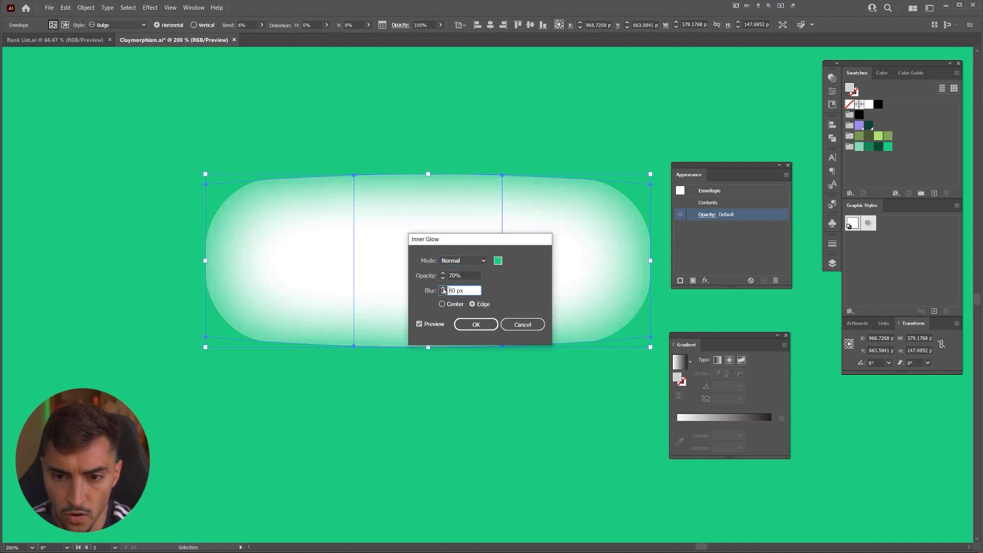
{"action": "left_click", "coordinate": [443, 288], "text": "shift"}
{"action": "left_click", "coordinate": [443, 295], "text": "shift"}
{"action": "left_click", "coordinate": [443, 294], "text": "shift"}
{"action": "left_click", "coordinate": [443, 295], "text": "shift"}
{"action": "left_click", "coordinate": [443, 295], "text": "shift"}
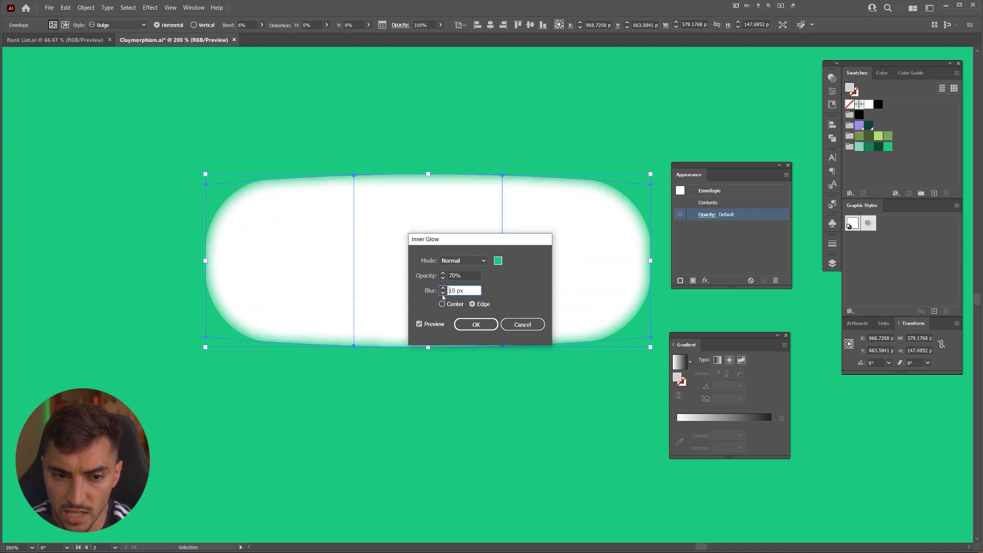
{"action": "left_click", "coordinate": [444, 288], "text": "shift"}
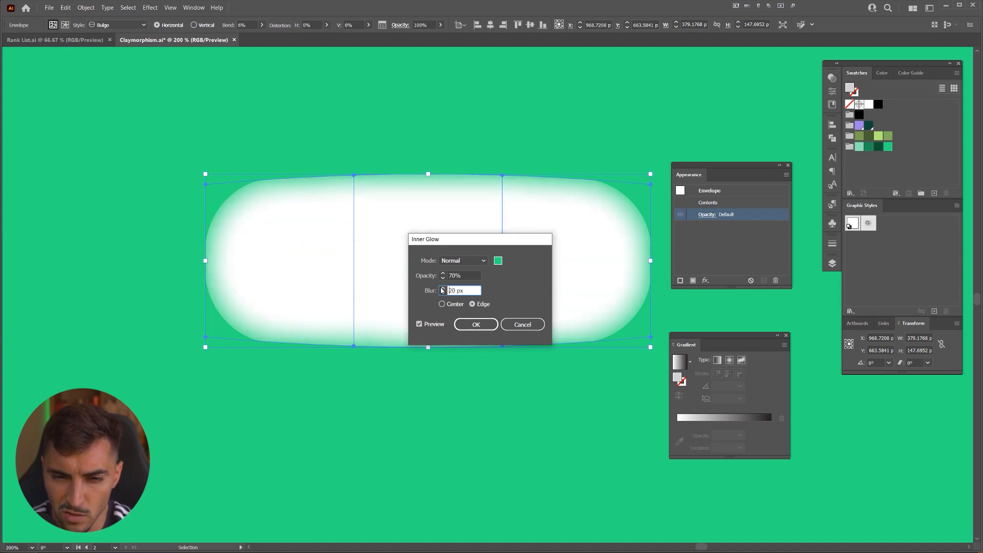
{"action": "left_click", "coordinate": [444, 289], "text": "shift"}
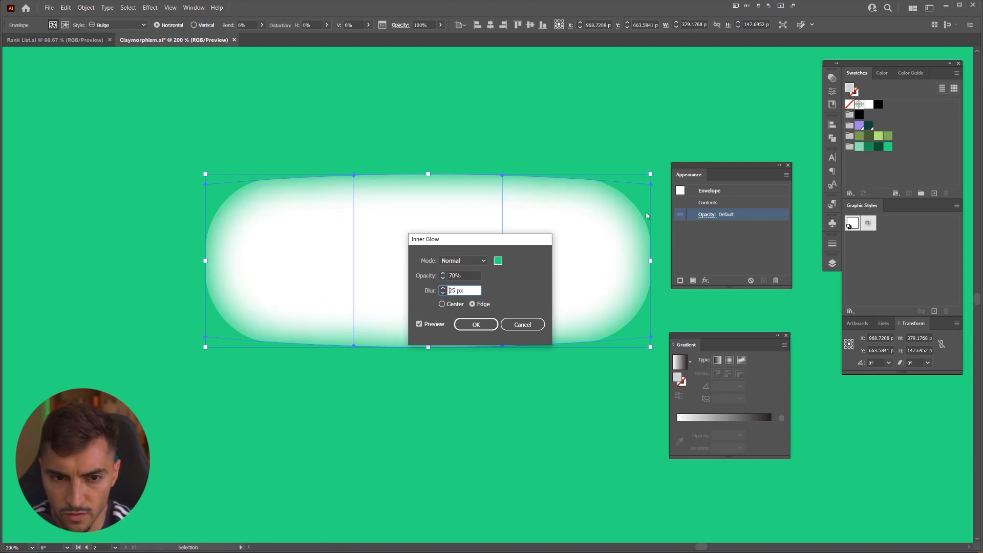
Step: Set the inner glow's opacity to 60%, apply the effect and deselect the shape
{"action": "left_click", "coordinate": [444, 274], "text": "shift"}
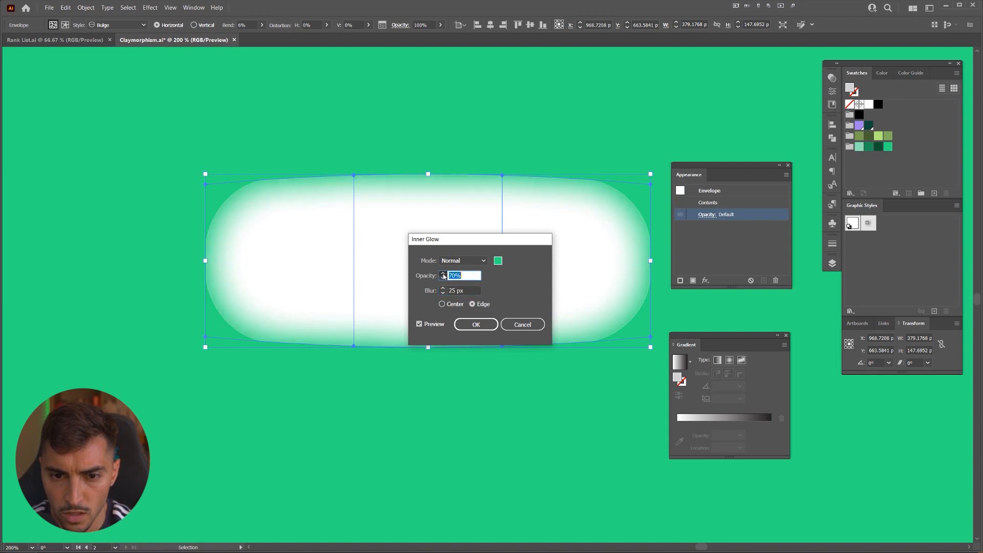
{"action": "left_click", "coordinate": [444, 274], "text": "shift"}
{"action": "left_click", "coordinate": [443, 274], "text": "shift"}
{"action": "left_click", "coordinate": [443, 279], "text": "shift"}
{"action": "left_click", "coordinate": [443, 278], "text": "shift"}
{"action": "left_click", "coordinate": [443, 279], "text": "shift"}
{"action": "left_click", "coordinate": [443, 279], "text": "shift"}
{"action": "left_click", "coordinate": [443, 279], "text": "shift"}
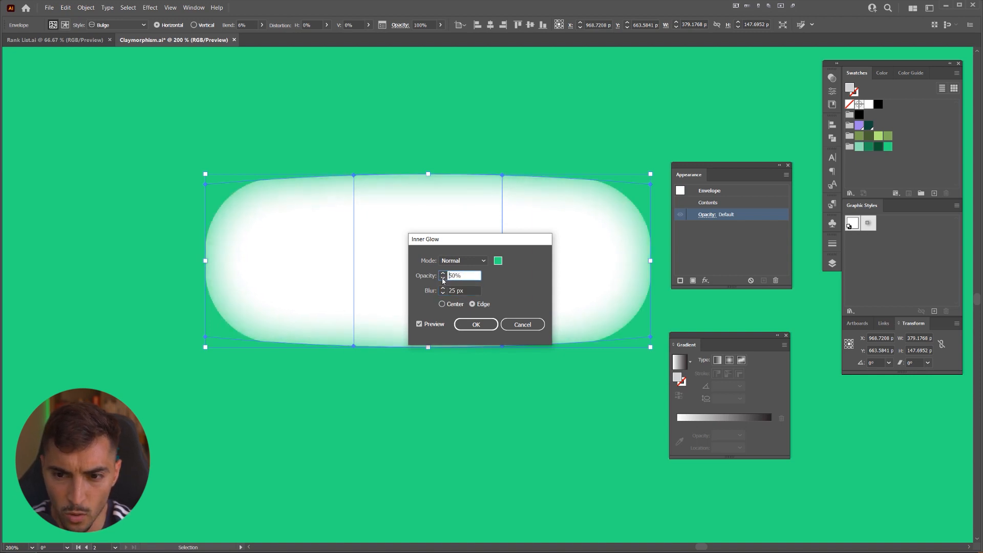
{"action": "left_click", "coordinate": [443, 278], "text": "shift"}
{"action": "left_click", "coordinate": [443, 274], "text": "shift"}
{"action": "left_click", "coordinate": [443, 274], "text": "shift"}
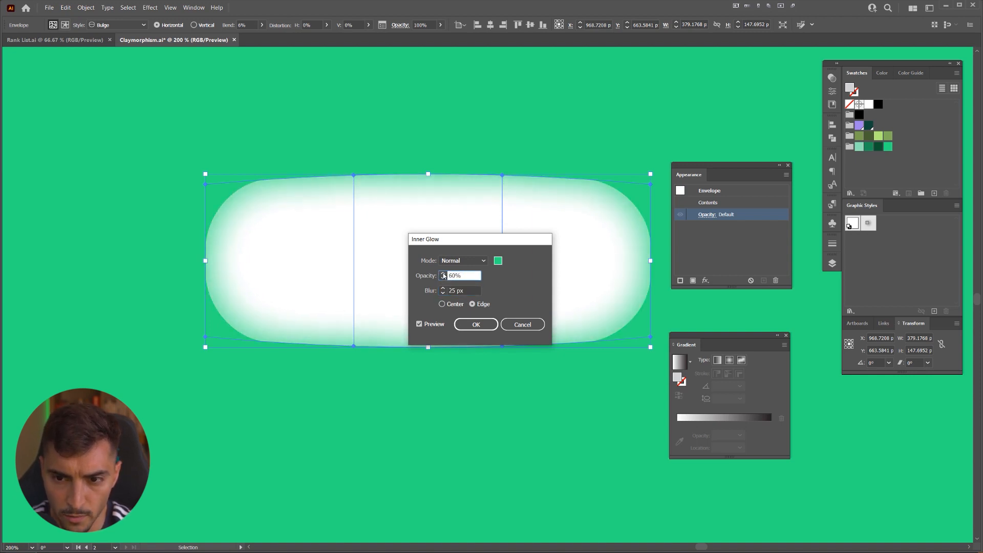
{"action": "left_click", "coordinate": [443, 278], "text": "shift"}
{"action": "left_click", "coordinate": [444, 274], "text": "shift"}
{"action": "left_click", "coordinate": [443, 274], "text": "shift"}
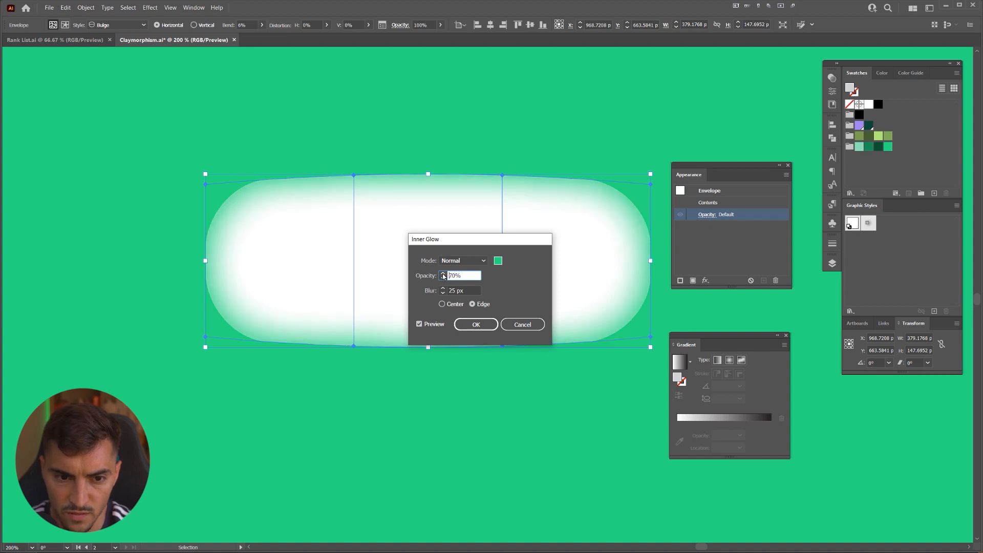
{"action": "left_click", "coordinate": [443, 279], "text": "shift"}
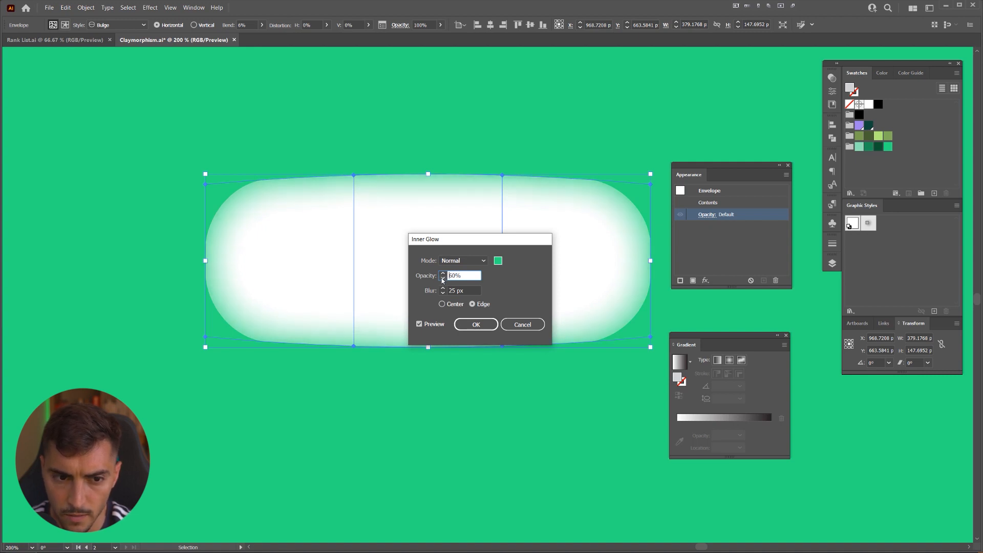
{"action": "left_click_drag", "start_coordinate": [477, 240], "coordinate": [540, 253]}
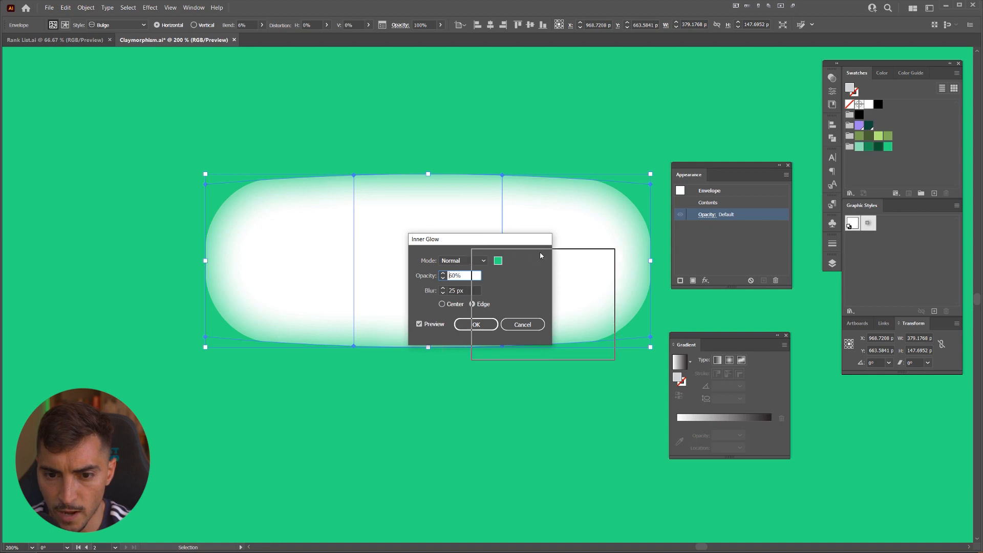
{"action": "left_click", "coordinate": [541, 339]}
{"action": "left_click", "coordinate": [555, 87]}
Step: Hide the panels and move the loose black EXPLORE text down onto the centre of the glowing rounded shape
{"action": "scroll", "coordinate": [561, 94], "scroll_direction": "down", "scroll_amount": 3}
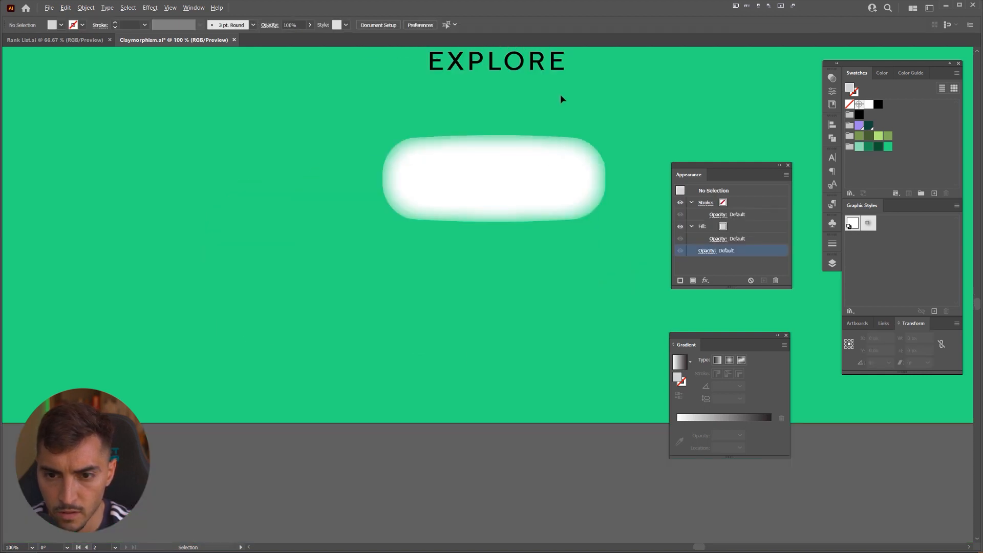
{"action": "left_click_drag", "start_coordinate": [611, 112], "coordinate": [523, 243]}
{"action": "key", "text": "Tab"}
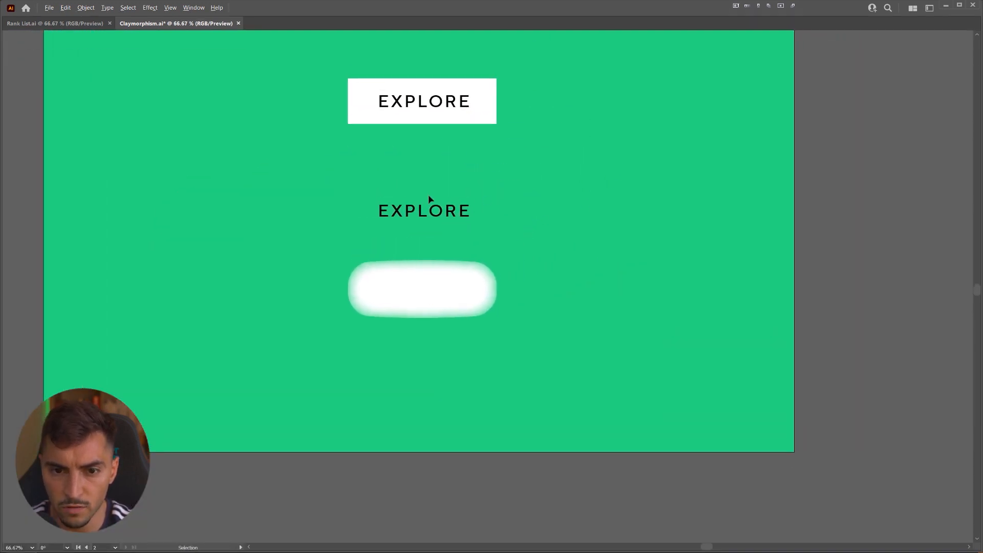
{"action": "key", "text": "ctrl+1"}
{"action": "left_click_drag", "start_coordinate": [439, 220], "coordinate": [439, 337]}
{"action": "left_click", "coordinate": [604, 198]}
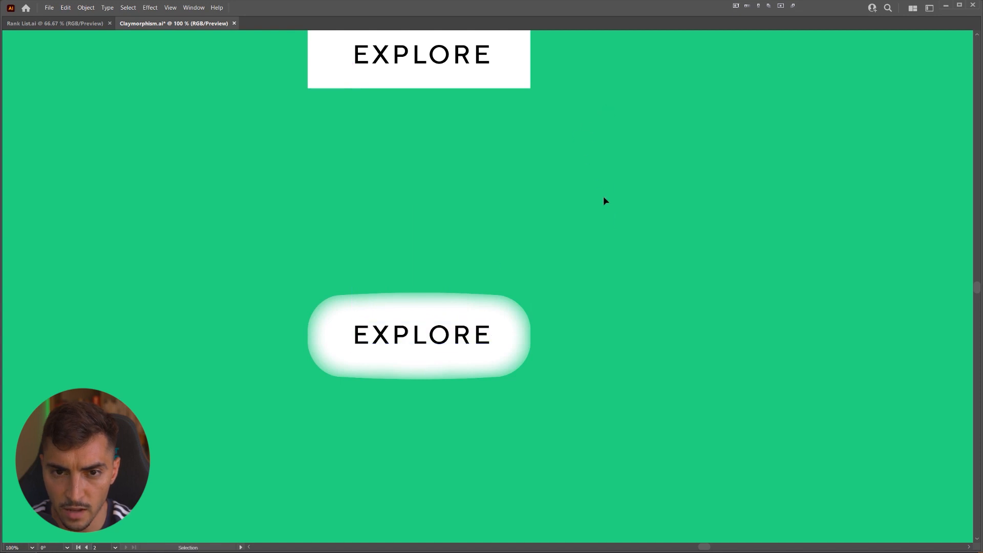
Step: Add a hard-edged Drop Shadow to the flat white rectangle in Multiply mode at 40% opacity, with 0 px blur and increased X and Y offsets
{"action": "left_click_drag", "start_coordinate": [430, 66], "coordinate": [425, 211]}
{"action": "scroll", "coordinate": [427, 162], "scroll_direction": "up", "scroll_amount": 1}
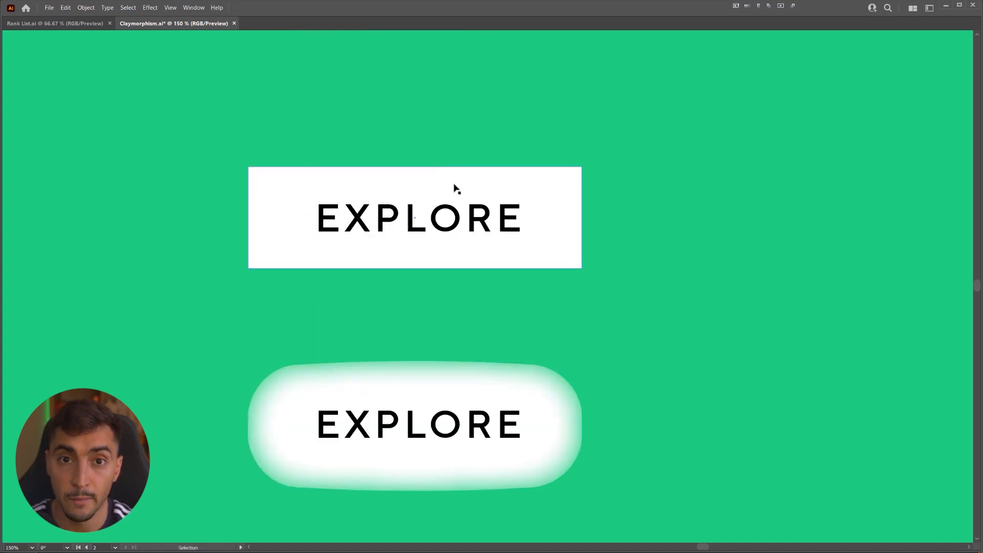
{"action": "left_click", "coordinate": [567, 212]}
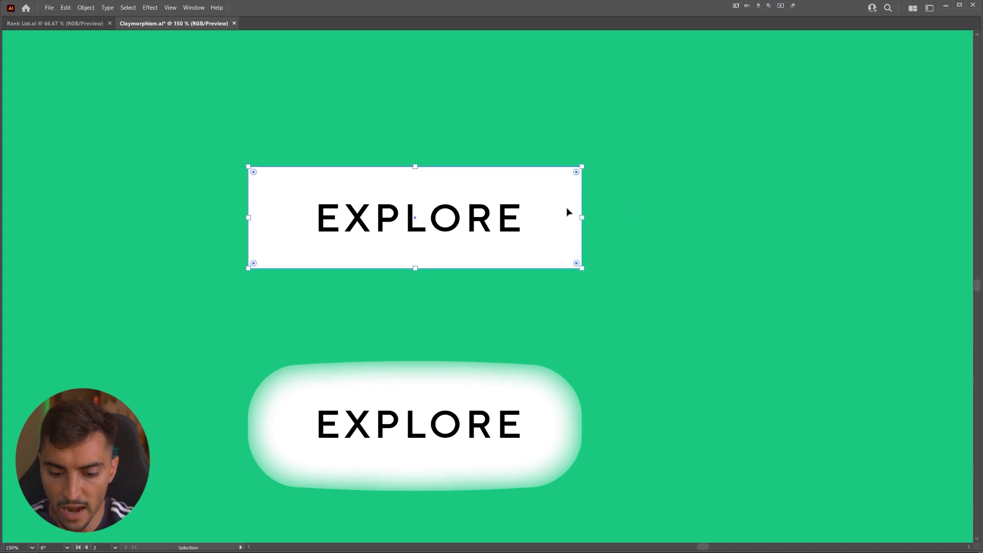
{"action": "key", "text": "ctrl+alt+shift+e"}
{"action": "left_click", "coordinate": [795, 250]}
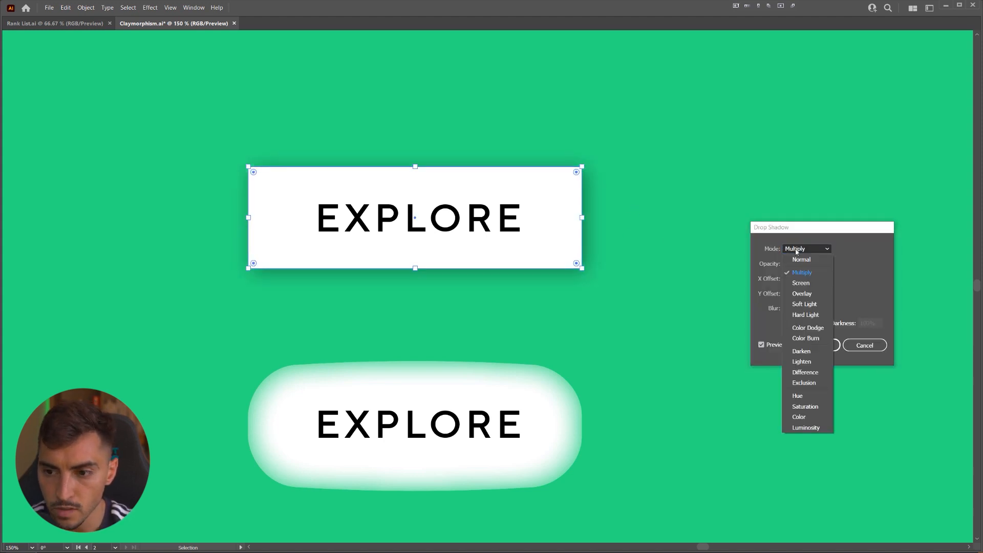
{"action": "left_click", "coordinate": [796, 252]}
{"action": "left_click", "coordinate": [787, 311]}
{"action": "left_click", "coordinate": [787, 276], "text": "shift"}
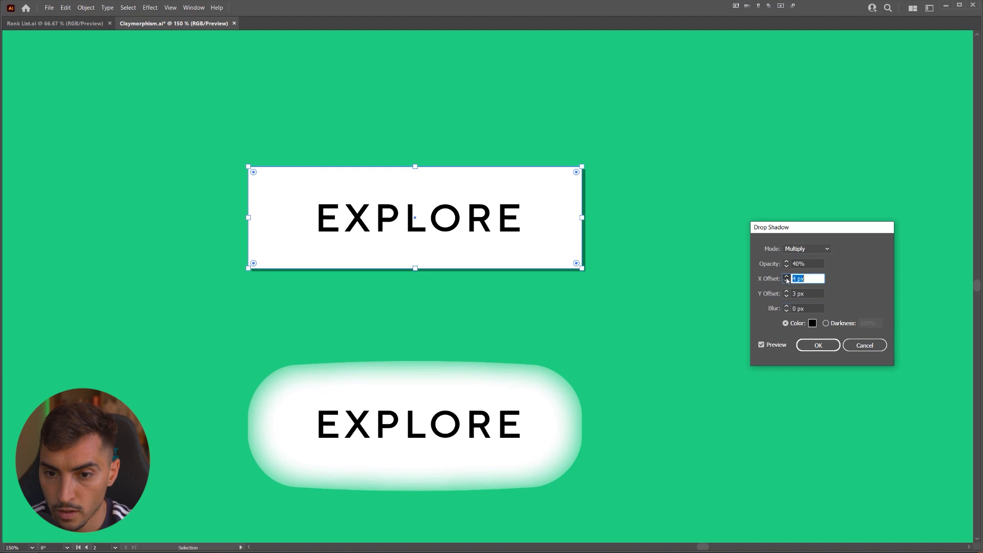
{"action": "left_click", "coordinate": [787, 292], "text": "shift"}
{"action": "left_click", "coordinate": [809, 344]}
{"action": "left_click", "coordinate": [731, 214]}
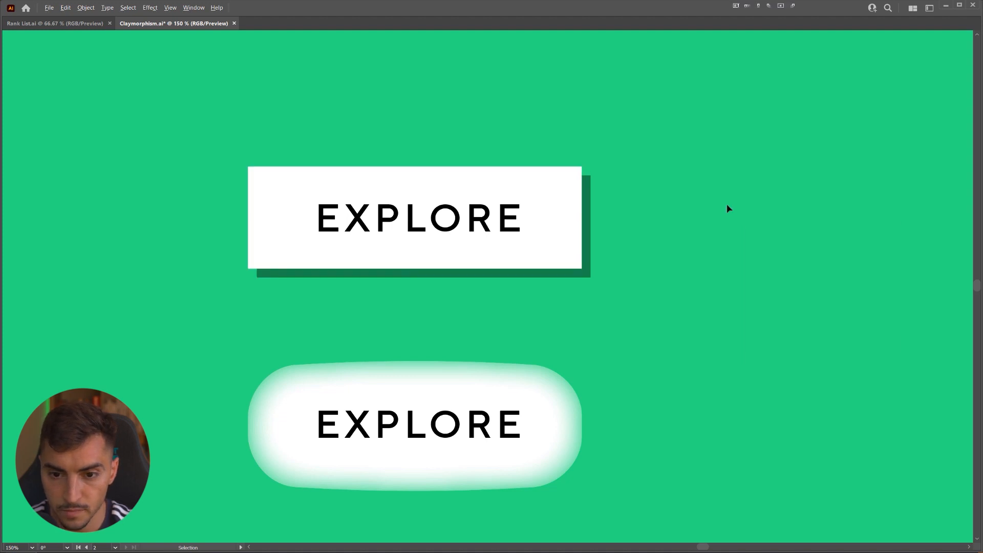
Step: Compare the flat shadowed EXPLORE button with the rounded glowing EXPLORE button
{"action": "scroll", "coordinate": [727, 207], "scroll_direction": "down", "scroll_amount": 1}
{"action": "scroll", "coordinate": [710, 256], "scroll_direction": "up", "scroll_amount": 2}
{"action": "left_click_drag", "start_coordinate": [712, 251], "coordinate": [781, 131]}
{"action": "scroll", "coordinate": [695, 138], "scroll_direction": "down", "scroll_amount": 1}
{"action": "left_click_drag", "start_coordinate": [696, 138], "coordinate": [702, 165]}
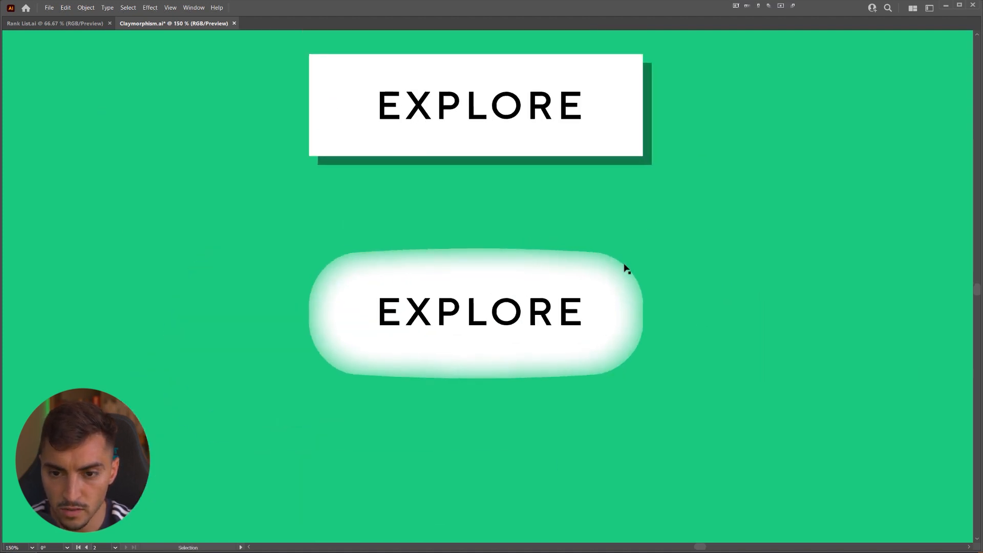
{"action": "scroll", "coordinate": [560, 260], "scroll_direction": "up", "scroll_amount": 1}
{"action": "scroll", "coordinate": [560, 259], "scroll_direction": "down", "scroll_amount": 1}
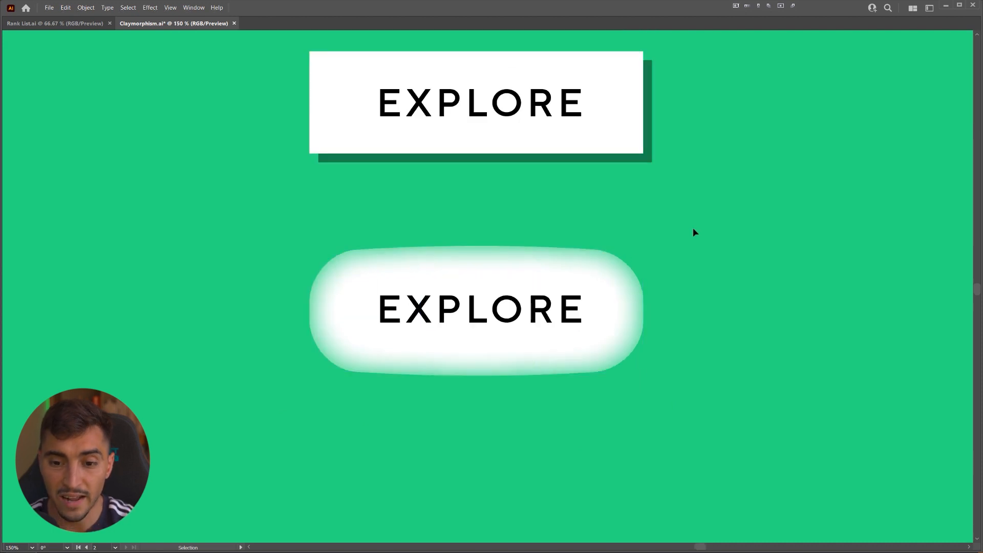
{"action": "left_click", "coordinate": [557, 303]}
{"action": "left_click", "coordinate": [733, 102]}
{"action": "left_click_drag", "start_coordinate": [753, 75], "coordinate": [679, 190]}
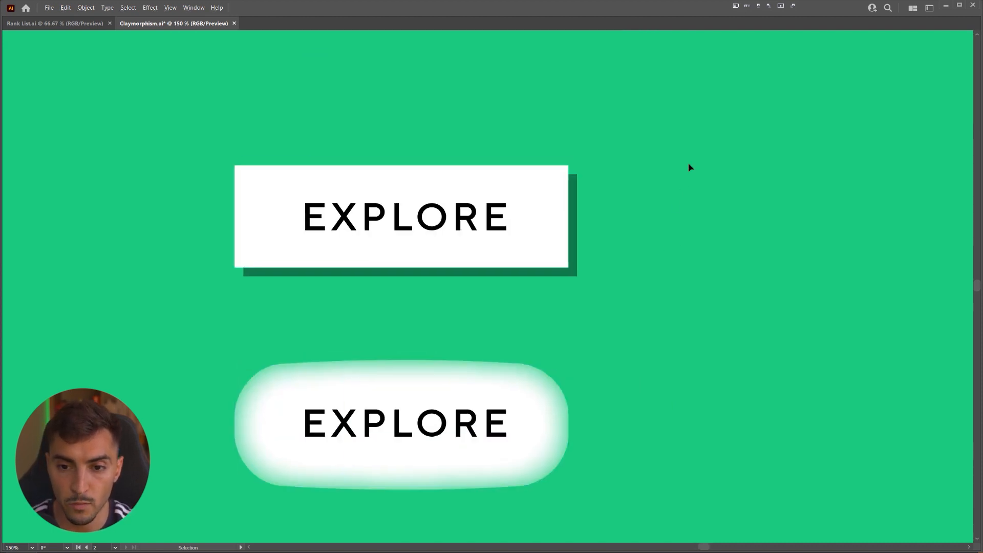
Step: Move the flat shadowed EXPLORE button farther up, away from the rounded glowing button
{"action": "left_click", "coordinate": [538, 235]}
{"action": "left_click_drag", "start_coordinate": [432, 224], "coordinate": [430, 100]}
{"action": "left_click_drag", "start_coordinate": [529, 262], "coordinate": [572, 68]}
{"action": "scroll", "coordinate": [476, 72], "scroll_direction": "up", "scroll_amount": 1}
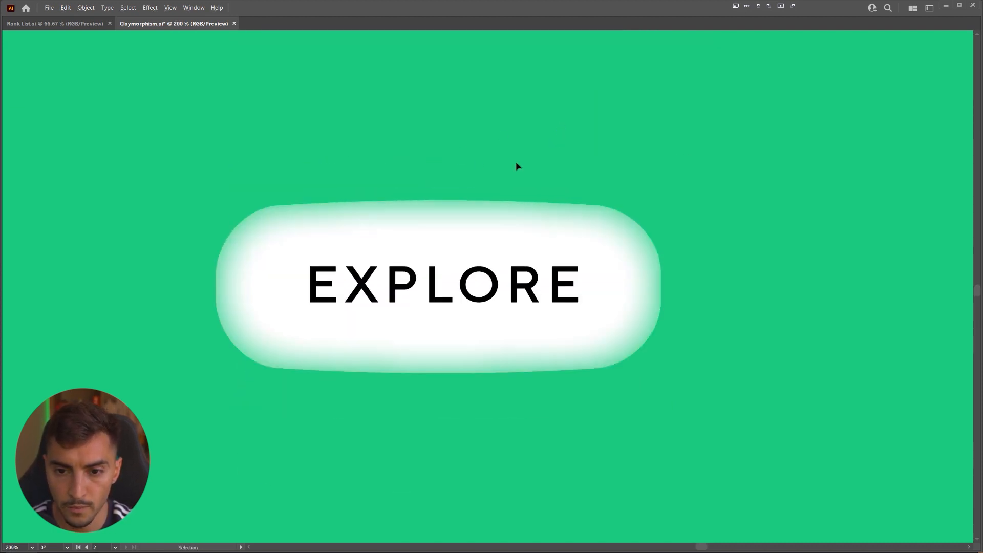
Step: Select the rounded glowing shape, bring back the hidden panels and clear the highlighted Opacity entry in its appearance list
{"action": "left_click_drag", "start_coordinate": [516, 163], "coordinate": [514, 102]}
{"action": "left_click", "coordinate": [554, 154]}
{"action": "key", "text": "Tab"}
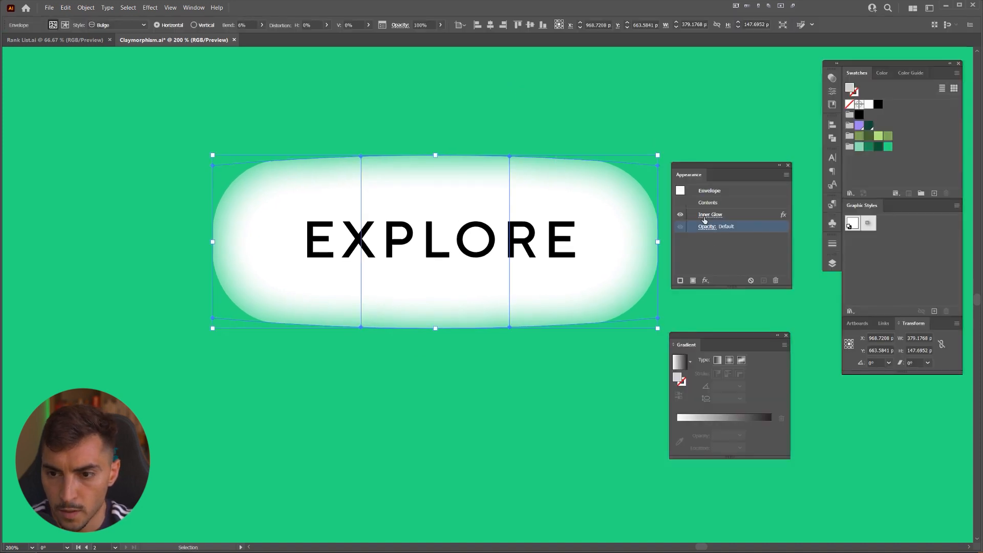
{"action": "left_click", "coordinate": [704, 273]}
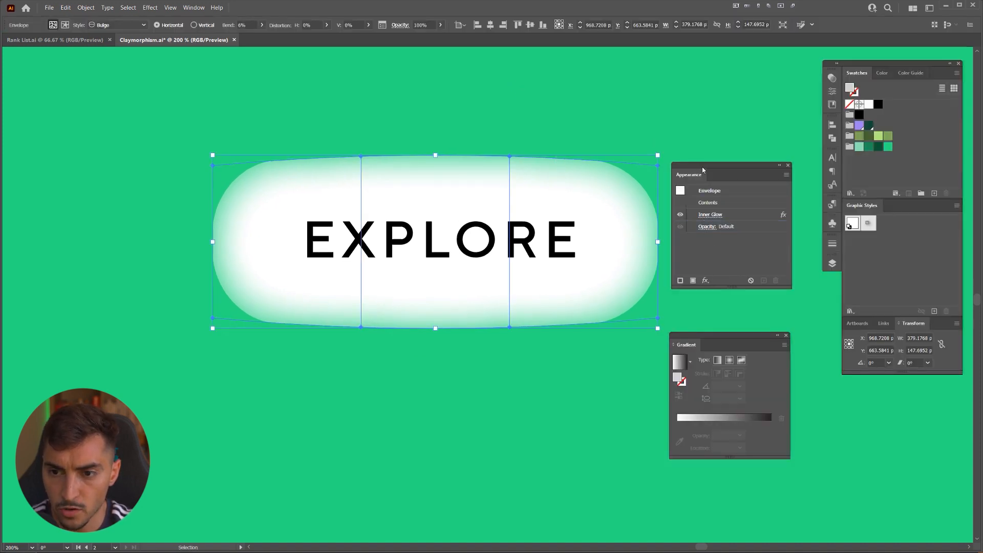
Step: Add a Drop Shadow in Multiply mode to the rounded glowing shape and soften it with a 10 px blur
{"action": "left_click_drag", "start_coordinate": [703, 170], "coordinate": [699, 171]}
{"action": "left_click", "coordinate": [705, 285]}
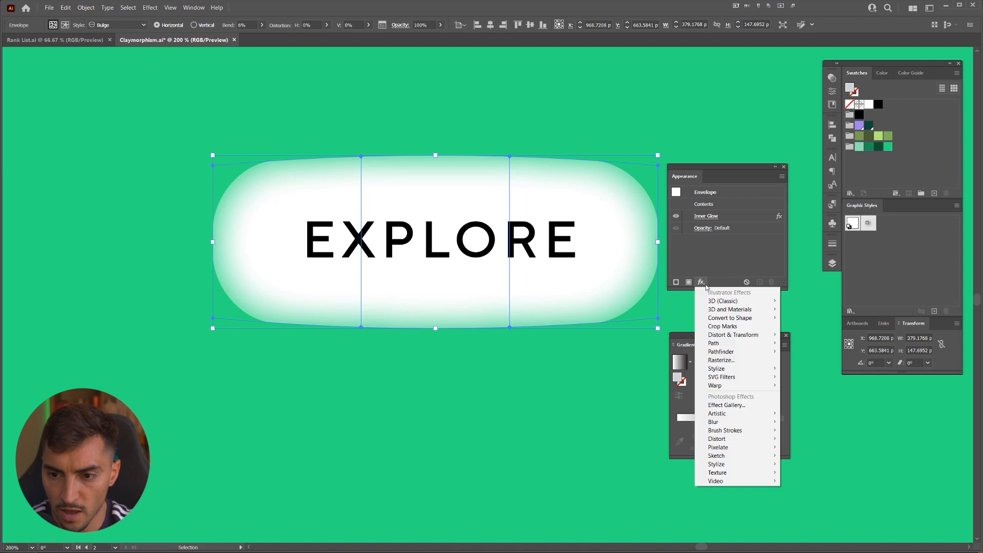
{"action": "mouse_move", "coordinate": [724, 371]}
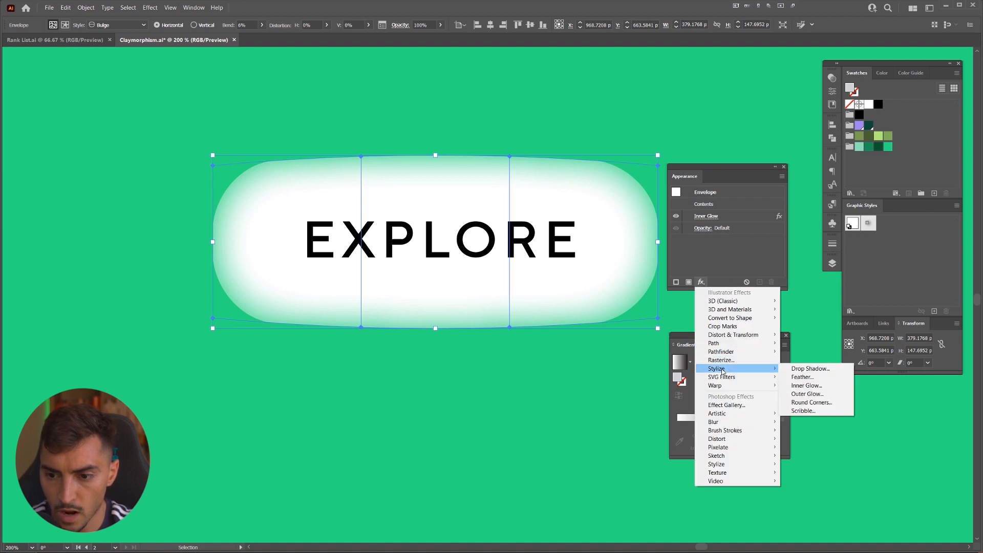
{"action": "left_click", "coordinate": [808, 368]}
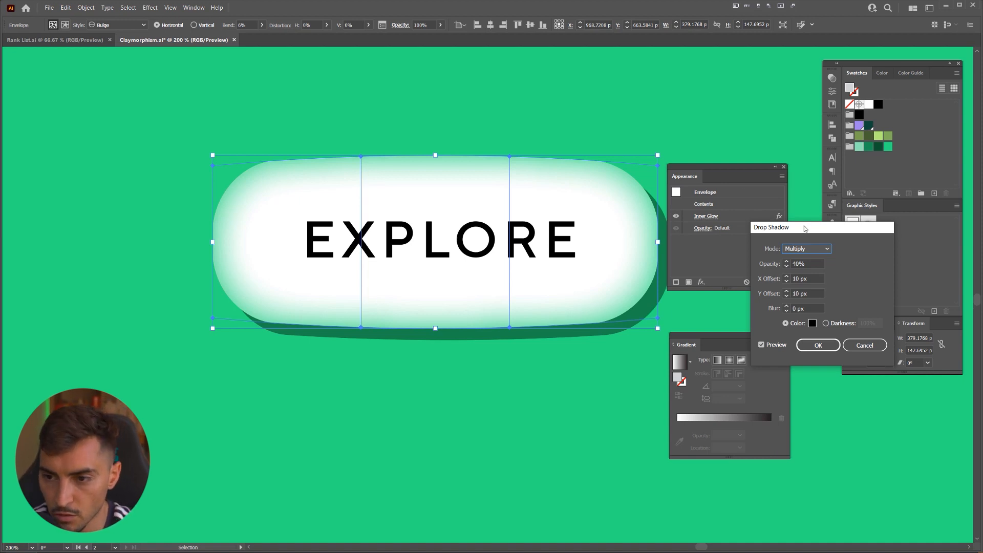
{"action": "left_click_drag", "start_coordinate": [805, 228], "coordinate": [499, 176]}
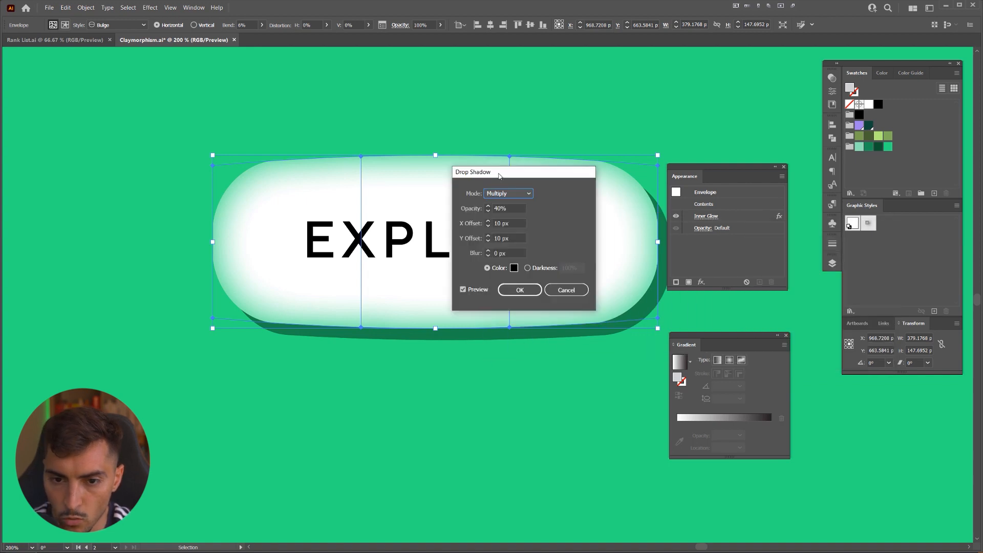
{"action": "left_click", "coordinate": [488, 251], "text": "shift"}
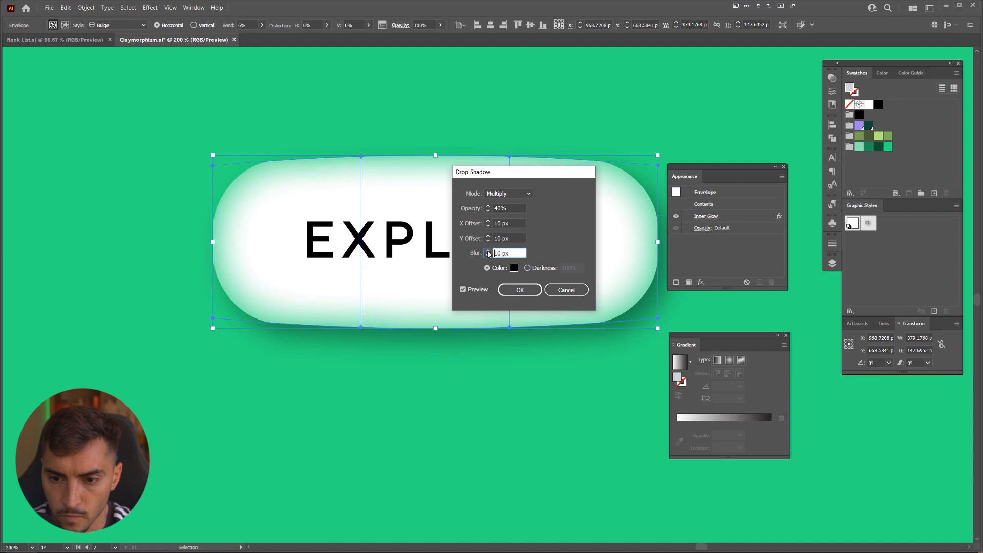
Step: Set the drop shadow's X and Y offsets to 8 px each
{"action": "left_click", "coordinate": [489, 226], "text": "shift"}
{"action": "left_click", "coordinate": [489, 223], "text": "shift"}
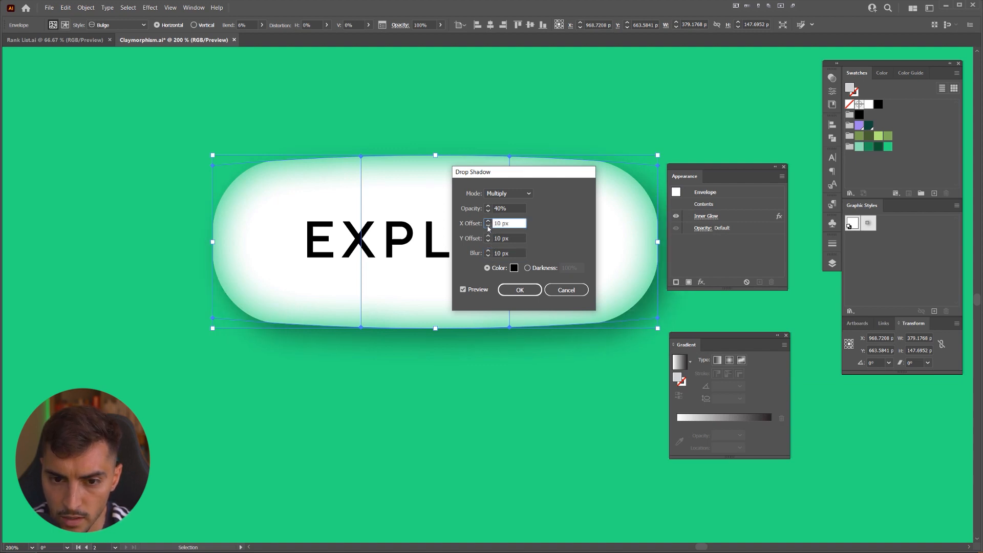
{"action": "left_click", "coordinate": [489, 225], "text": "shift"}
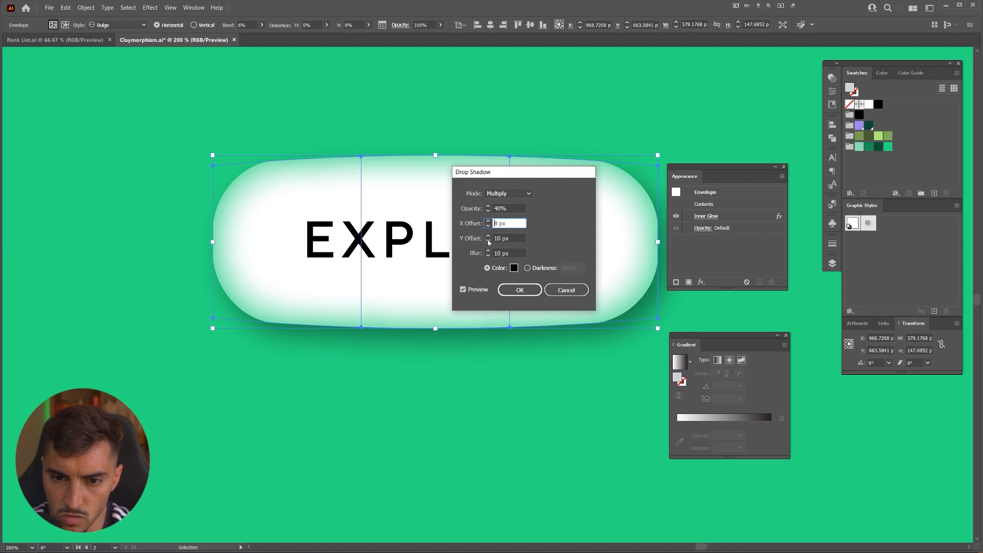
{"action": "left_click", "coordinate": [488, 241]}
{"action": "left_click", "coordinate": [489, 240]}
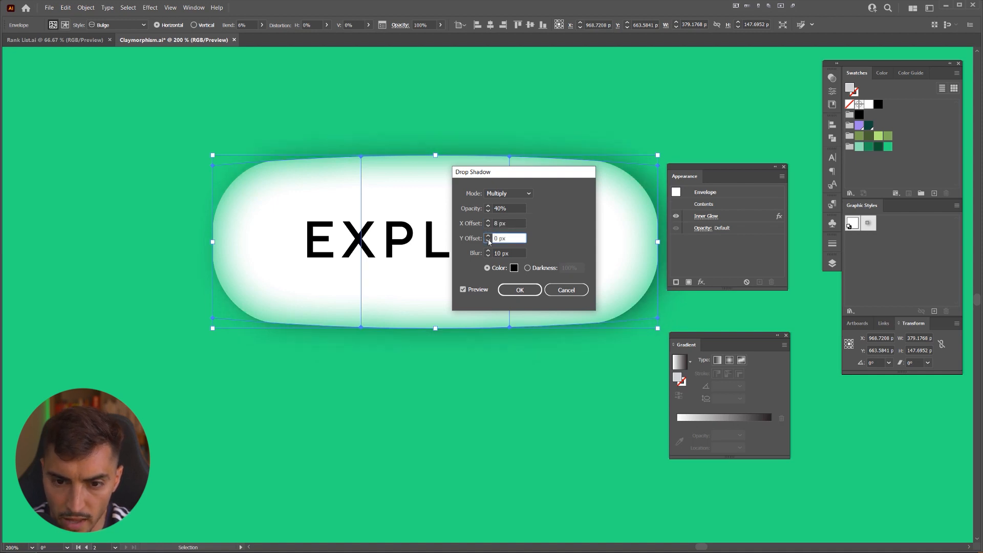
{"action": "left_click", "coordinate": [488, 236], "text": "shift"}
{"action": "left_click", "coordinate": [488, 240]}
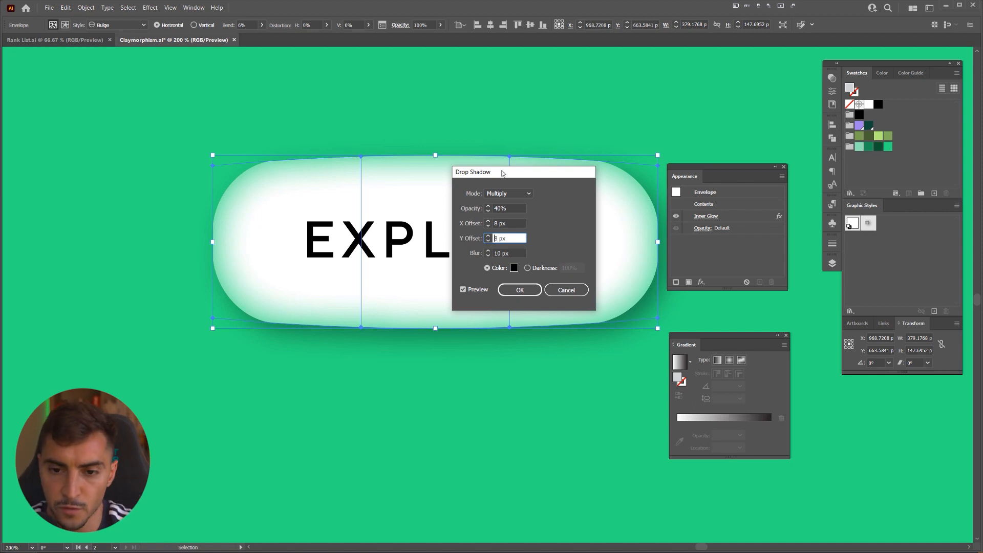
Step: Try the drop shadow at 90% opacity, and bring it back to 40%
{"action": "left_click", "coordinate": [489, 205]}
{"action": "left_click", "coordinate": [488, 206]}
{"action": "left_click", "coordinate": [489, 206]}
{"action": "left_click", "coordinate": [488, 206]}
{"action": "left_click", "coordinate": [489, 206]}
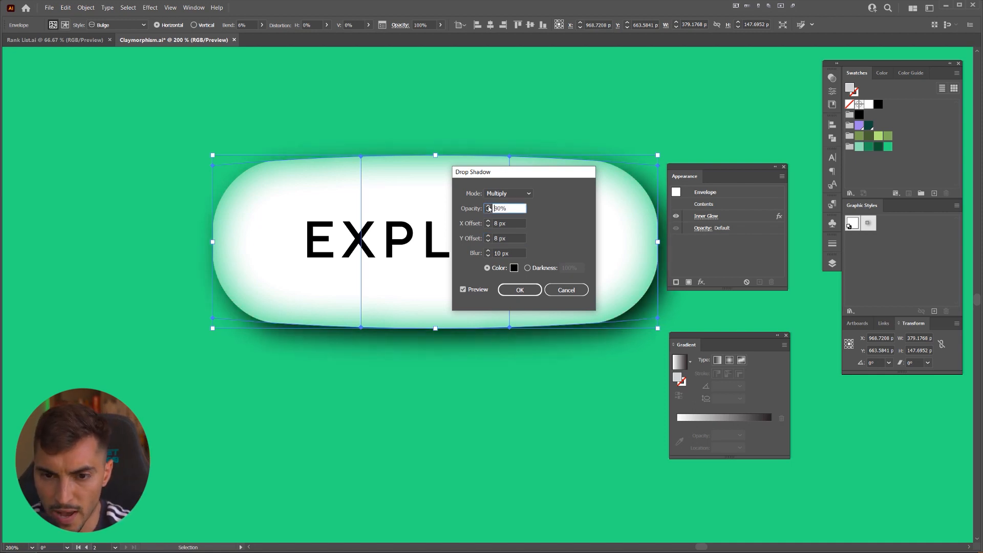
{"action": "left_click", "coordinate": [489, 212]}
{"action": "left_click", "coordinate": [489, 212]}
{"action": "left_click", "coordinate": [489, 212]}
{"action": "left_click", "coordinate": [489, 212]}
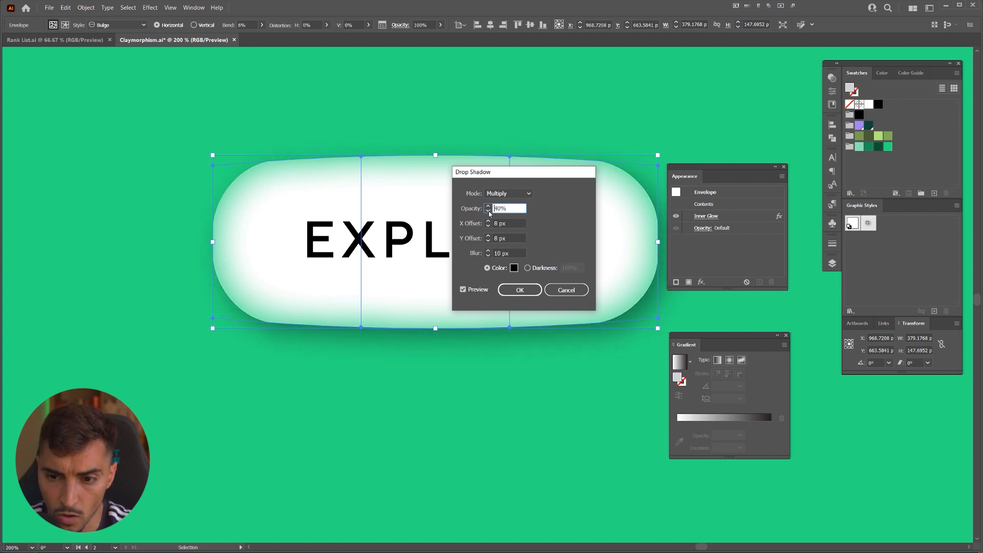
Step: Set the drop shadow's opacity to 30% and apply the effect
{"action": "left_click", "coordinate": [489, 212]}
{"action": "left_click", "coordinate": [488, 212]}
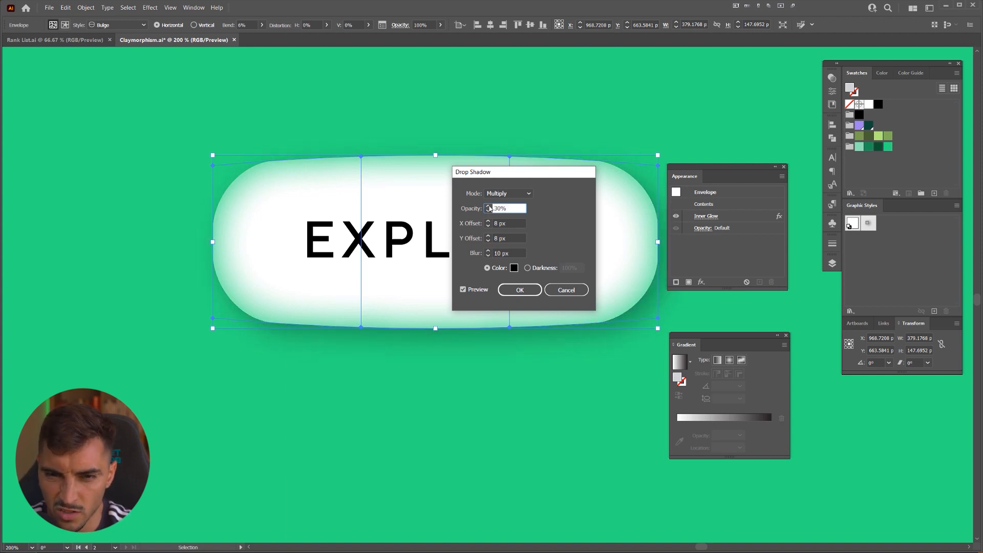
{"action": "left_click", "coordinate": [488, 205]}
{"action": "left_click", "coordinate": [489, 212]}
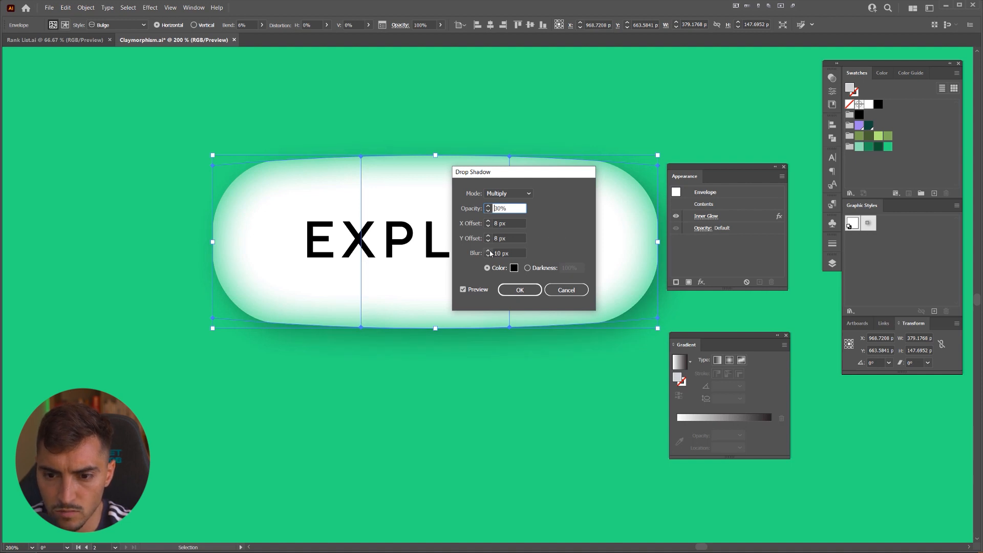
{"action": "left_click", "coordinate": [519, 290]}
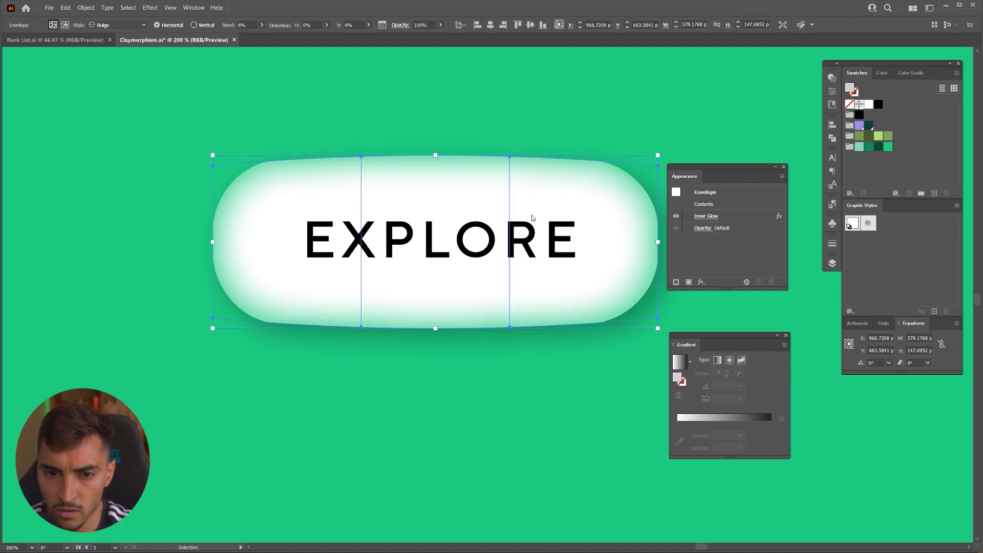
Step: Hide the Drop Shadow and Inner Glow of the rounded EXPLORE shape and inspect it without effects
{"action": "left_click", "coordinate": [654, 116]}
{"action": "scroll", "coordinate": [566, 151], "scroll_direction": "down", "scroll_amount": 4}
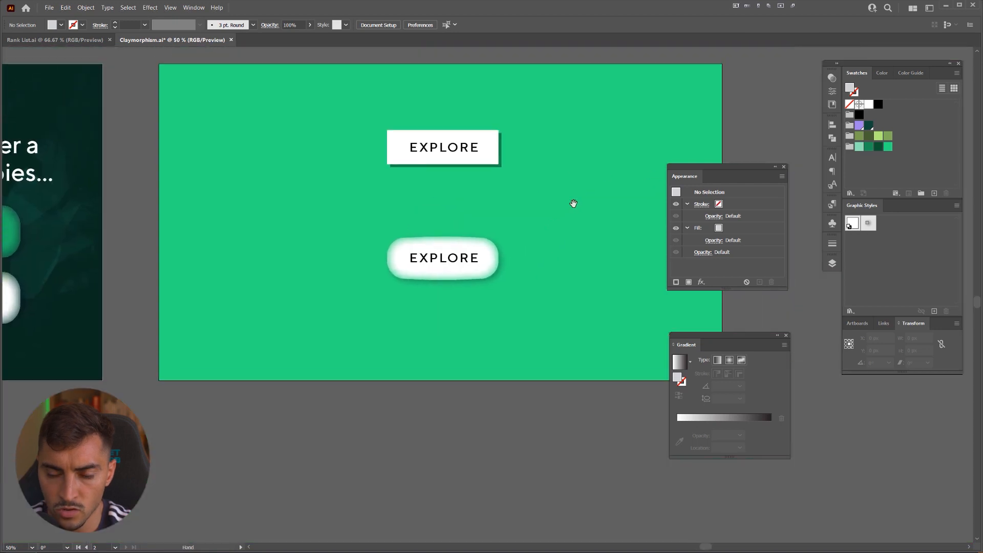
{"action": "key", "text": "ctrl+1"}
{"action": "left_click", "coordinate": [494, 262]}
{"action": "left_click", "coordinate": [676, 229]}
{"action": "left_click", "coordinate": [676, 216]}
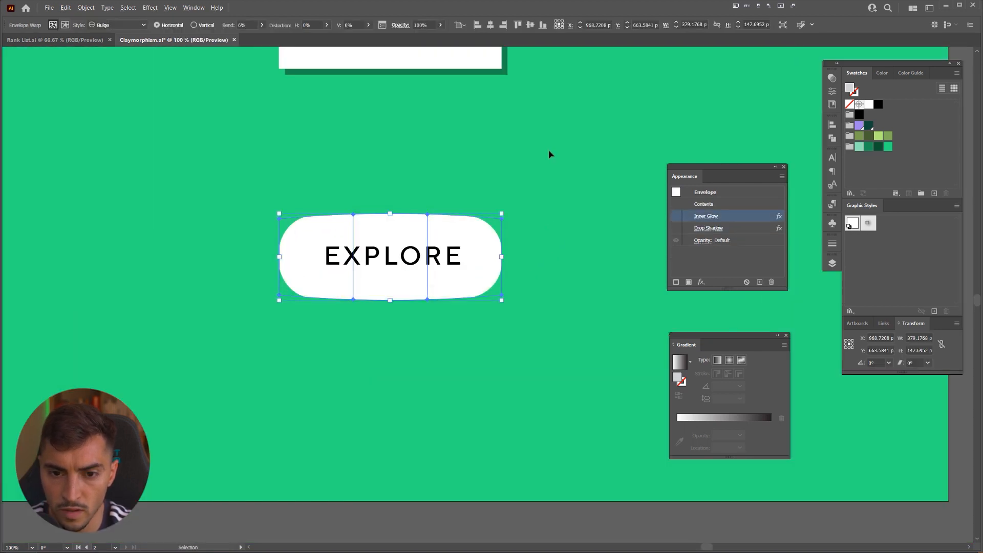
{"action": "left_click", "coordinate": [548, 149]}
{"action": "scroll", "coordinate": [550, 151], "scroll_direction": "down", "scroll_amount": 1}
{"action": "scroll", "coordinate": [482, 149], "scroll_direction": "up", "scroll_amount": 1}
{"action": "key", "text": "Tab"}
{"action": "scroll", "coordinate": [482, 149], "scroll_direction": "up", "scroll_amount": 1}
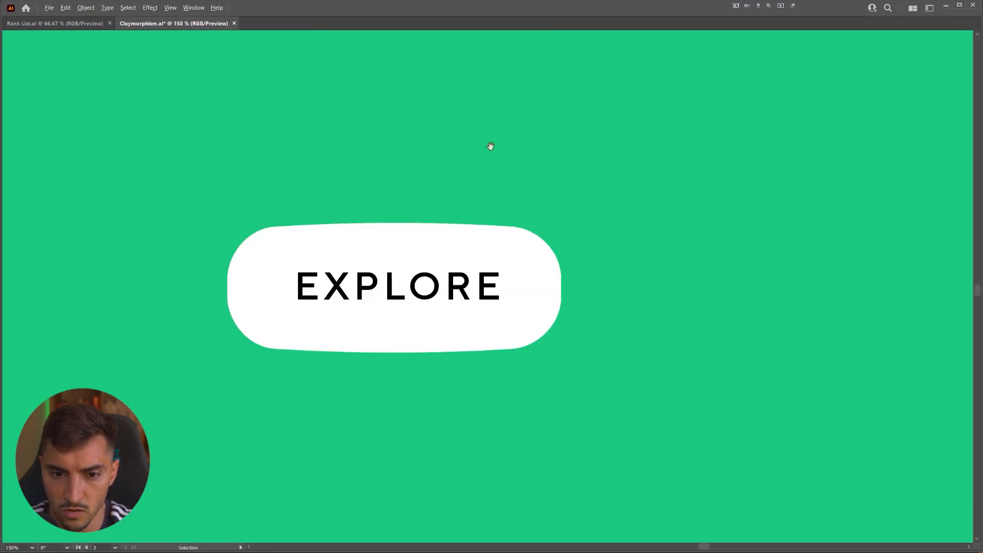
{"action": "left_click_drag", "start_coordinate": [493, 146], "coordinate": [513, 129]}
Step: Check the rounded shape with its Inner Glow shown and hidden, and undo the visibility changes
{"action": "key", "text": "ctrl+shift+z"}
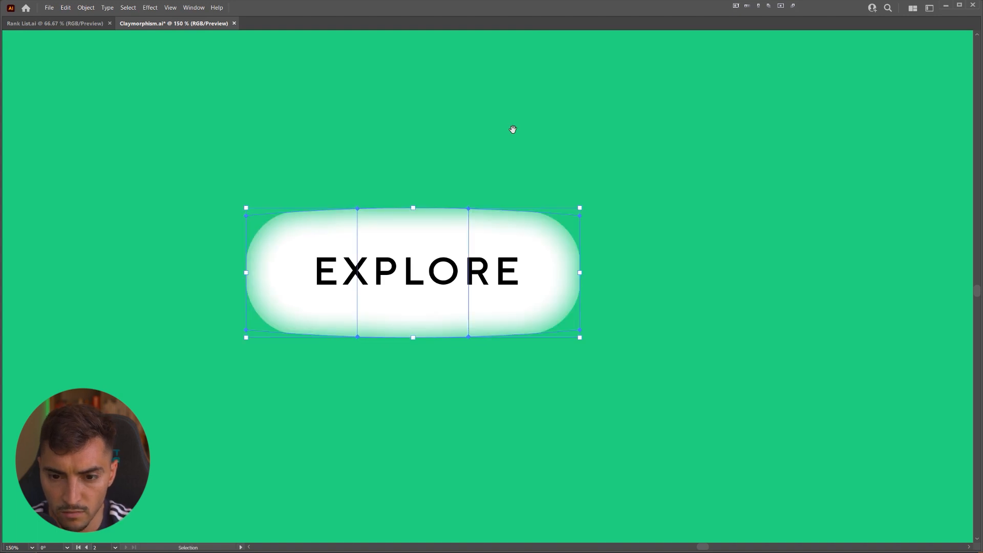
{"action": "key", "text": "Tab"}
{"action": "left_click", "coordinate": [676, 217]}
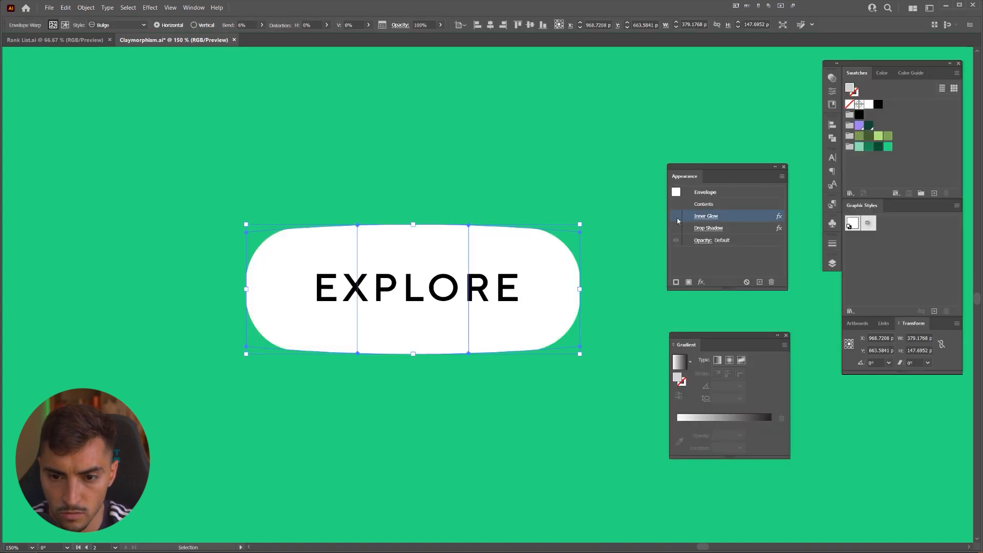
{"action": "key", "text": "ctrl+z"}
{"action": "key", "text": "ctrl+z"}
{"action": "key", "text": "ctrl+z"}
{"action": "key", "text": "ctrl+z"}
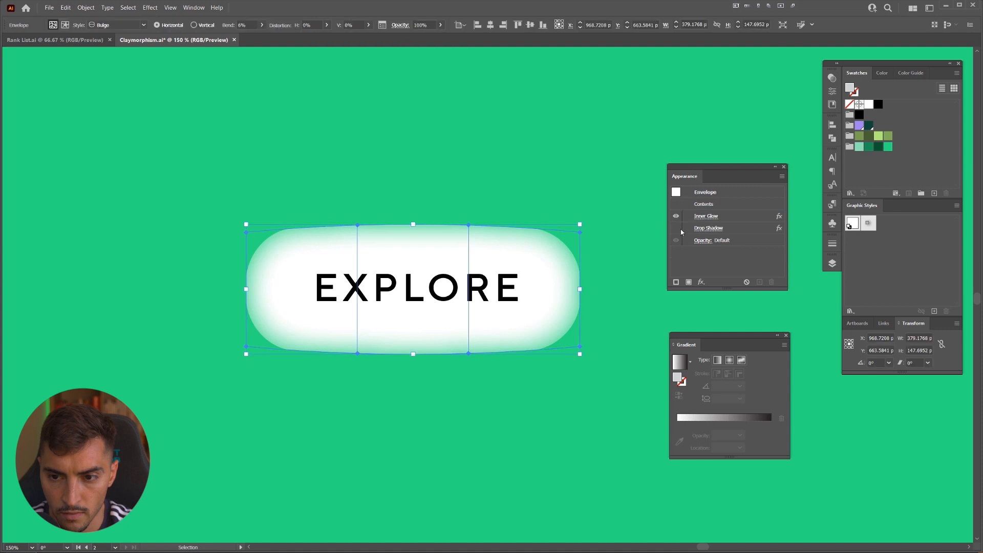
Step: Compare both EXPLORE buttons, reselect the rounded shape and place the floating Appearance and Gradient panels closer to it
{"action": "left_click", "coordinate": [567, 159]}
{"action": "scroll", "coordinate": [567, 158], "scroll_direction": "down", "scroll_amount": 4}
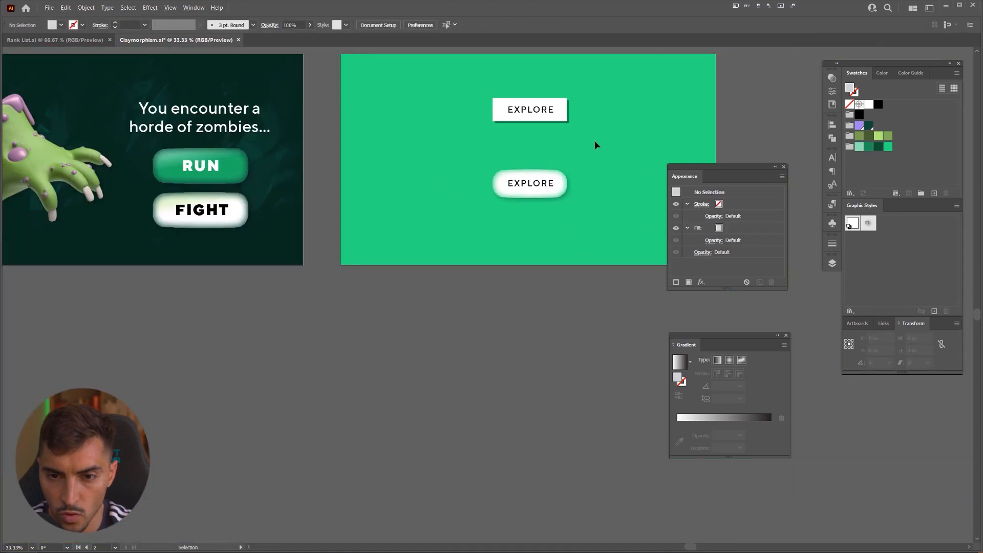
{"action": "scroll", "coordinate": [564, 166], "scroll_direction": "up", "scroll_amount": 5}
{"action": "left_click", "coordinate": [487, 215]}
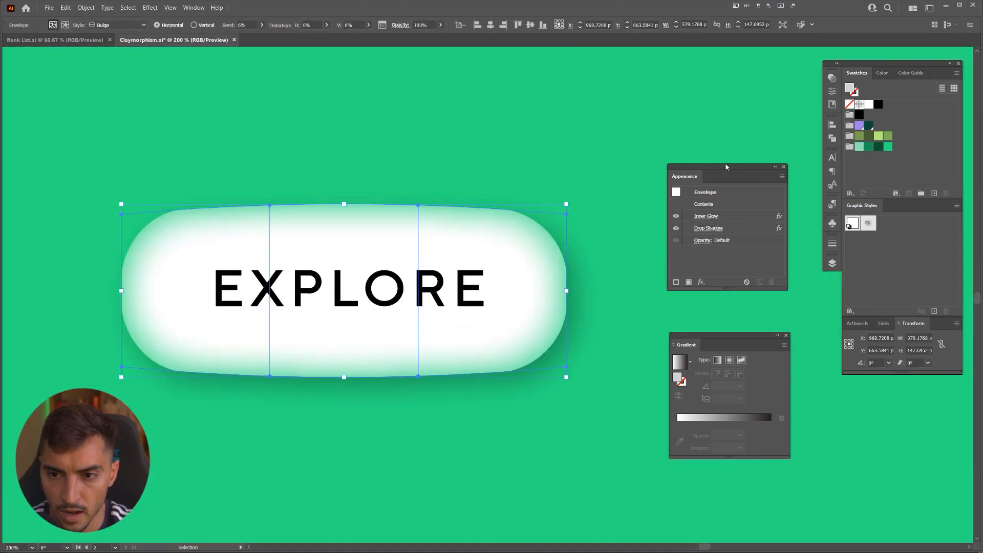
{"action": "left_click_drag", "start_coordinate": [726, 167], "coordinate": [672, 179]}
{"action": "left_click_drag", "start_coordinate": [689, 339], "coordinate": [637, 330]}
{"action": "left_click_drag", "start_coordinate": [470, 130], "coordinate": [503, 105]}
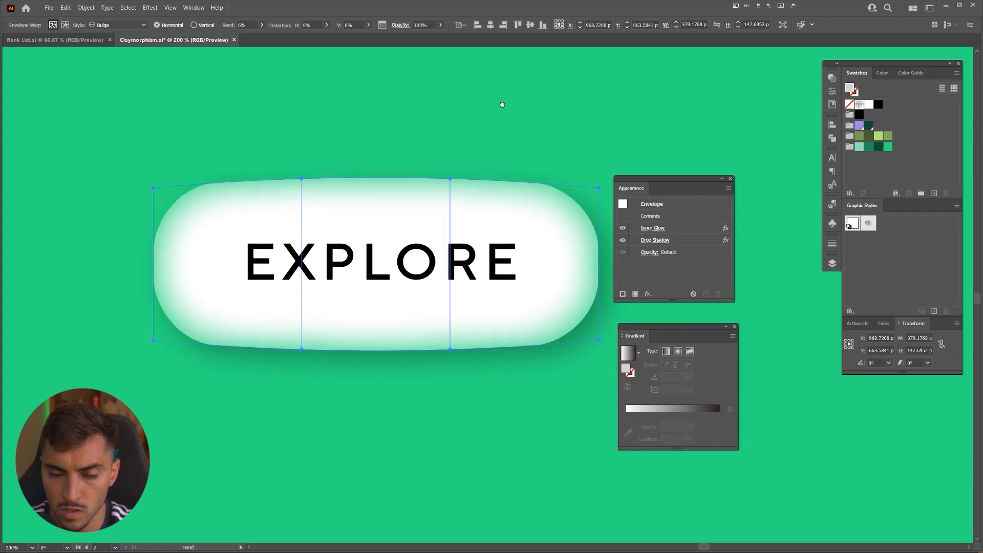
{"action": "left_click", "coordinate": [522, 101]}
{"action": "left_click", "coordinate": [533, 196]}
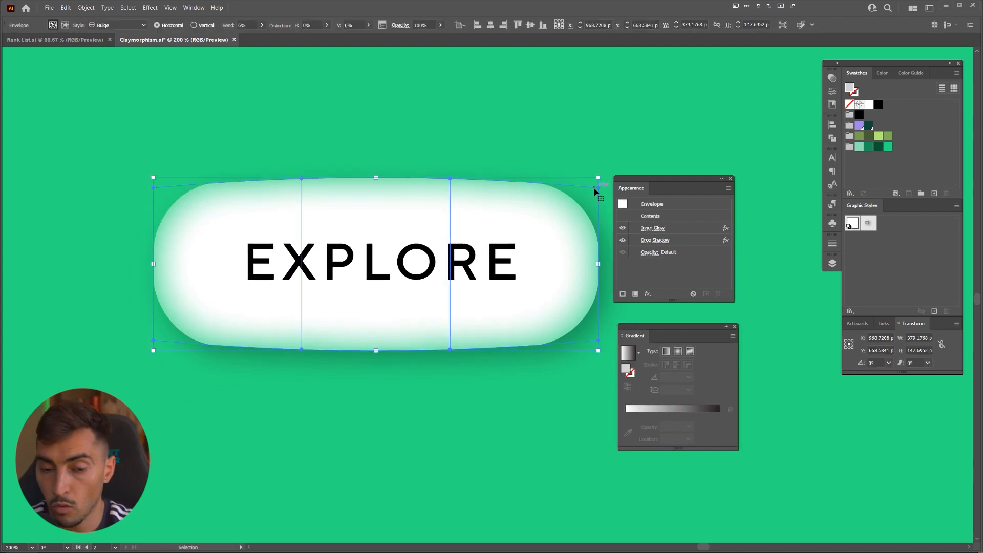
{"action": "left_click_drag", "start_coordinate": [649, 183], "coordinate": [652, 188]}
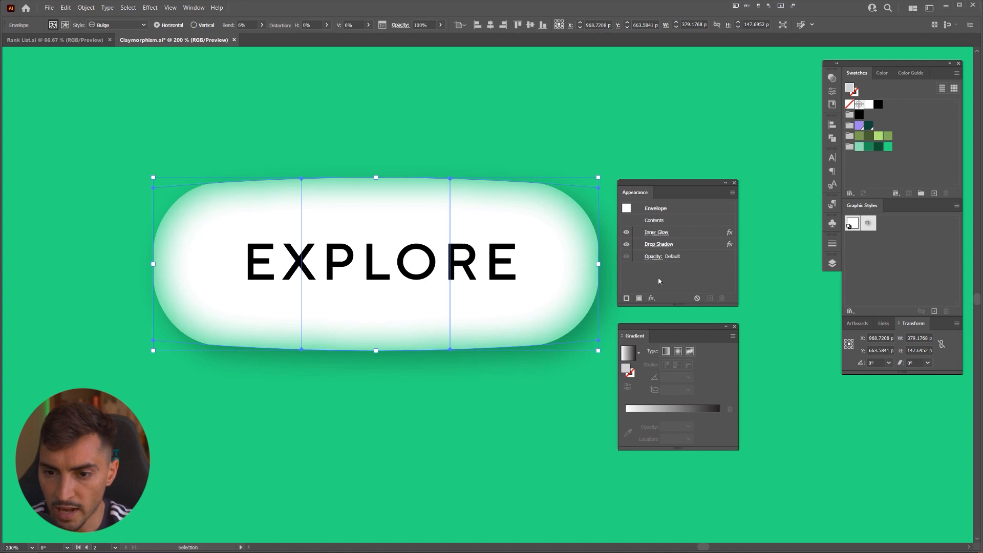
Step: Add two white fills to the rounded shape's appearance and enlarge the Appearance panel to show the whole list
{"action": "left_click", "coordinate": [639, 299]}
{"action": "left_click", "coordinate": [869, 105]}
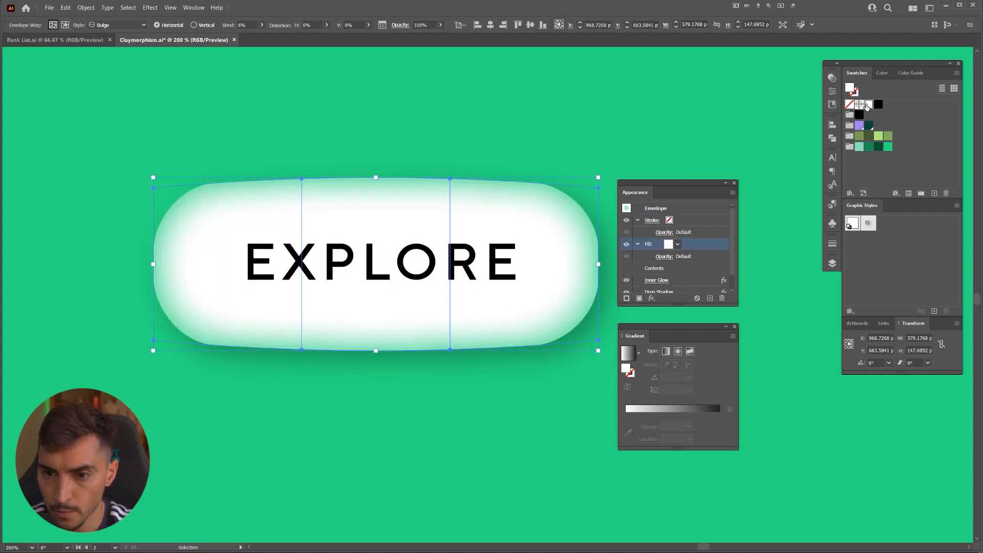
{"action": "left_click", "coordinate": [639, 298]}
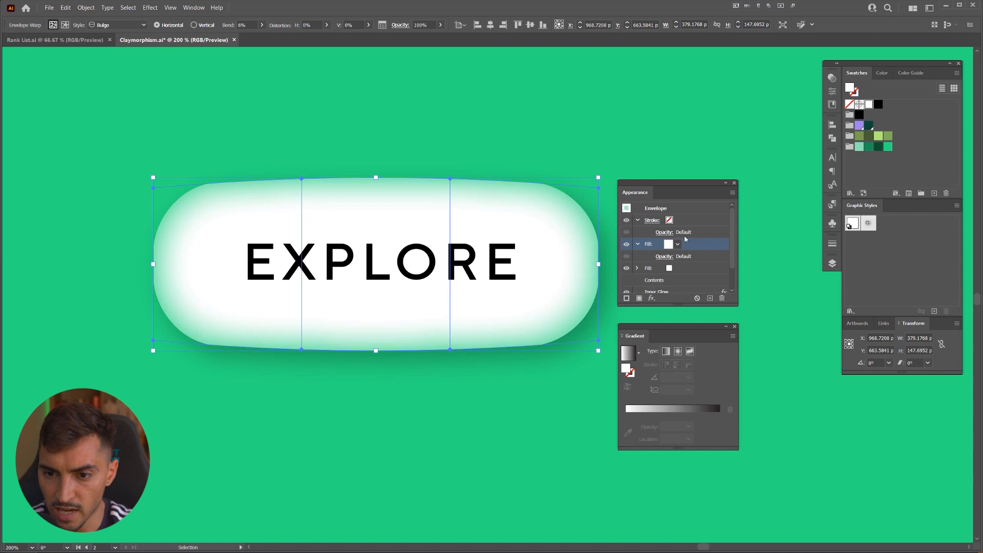
{"action": "left_click_drag", "start_coordinate": [667, 189], "coordinate": [669, 123]}
{"action": "left_click_drag", "start_coordinate": [667, 240], "coordinate": [668, 284]}
{"action": "left_click_drag", "start_coordinate": [671, 125], "coordinate": [669, 144]}
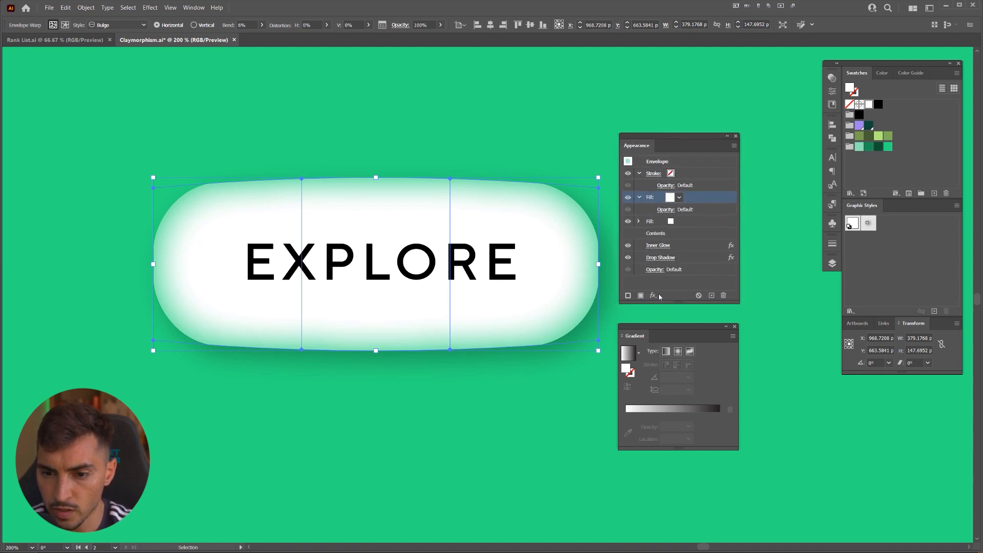
Step: Apply a linear gradient to the upper fill of the rounded shape and rearrange the floating panels
{"action": "left_click_drag", "start_coordinate": [642, 326], "coordinate": [643, 317]}
{"action": "left_click", "coordinate": [656, 410]}
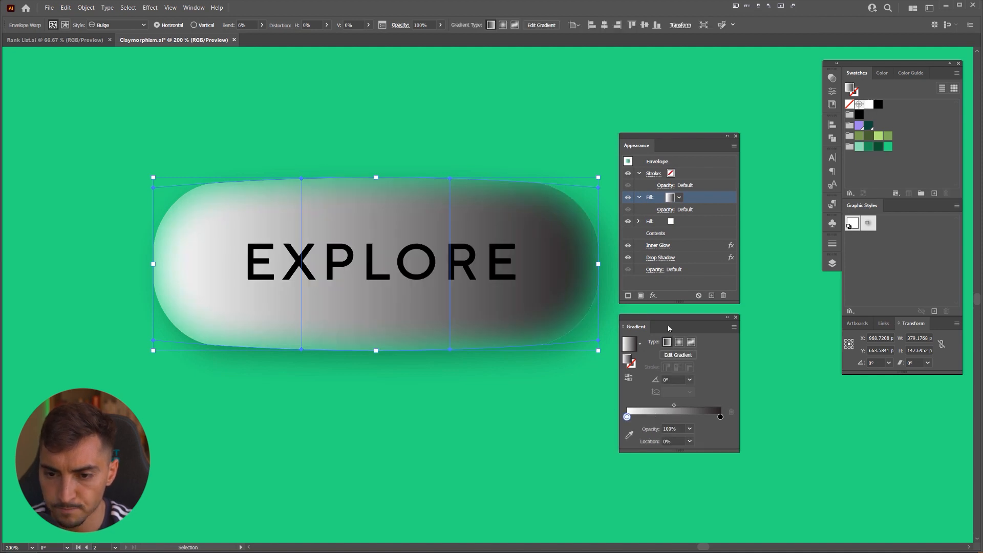
{"action": "left_click", "coordinate": [669, 308]}
{"action": "left_click_drag", "start_coordinate": [657, 135], "coordinate": [657, 88]}
{"action": "left_click_drag", "start_coordinate": [646, 319], "coordinate": [642, 275]}
{"action": "left_click", "coordinate": [494, 213]}
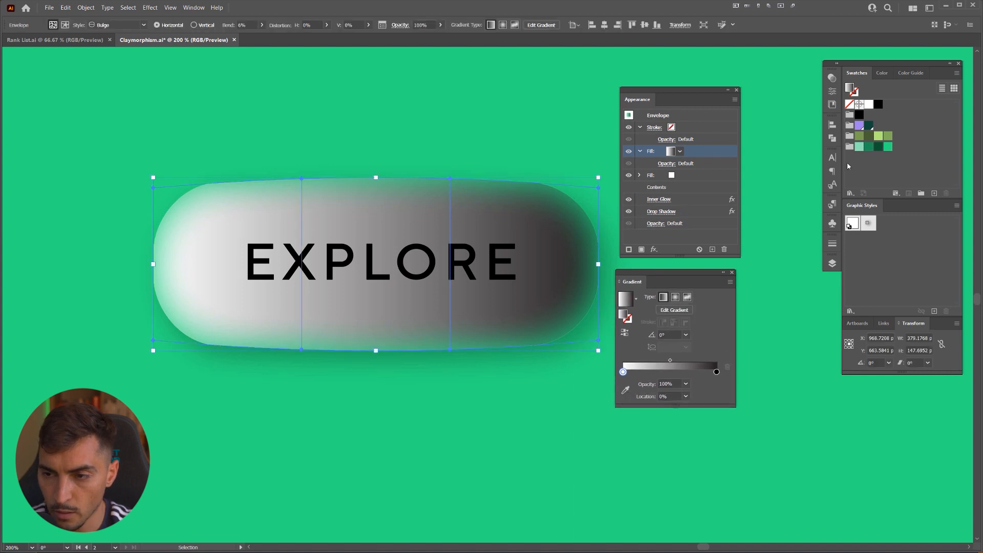
Step: Recolor the upper fill's gradient from light green to white and set its angle to 100°
{"action": "left_click_drag", "start_coordinate": [861, 149], "coordinate": [624, 372]}
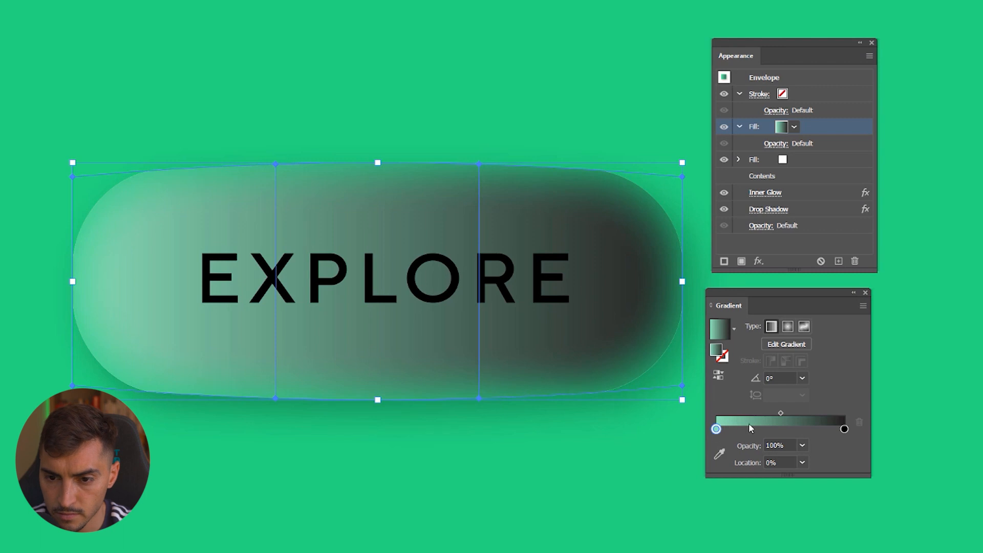
{"action": "left_click_drag", "start_coordinate": [979, 281], "coordinate": [859, 432]}
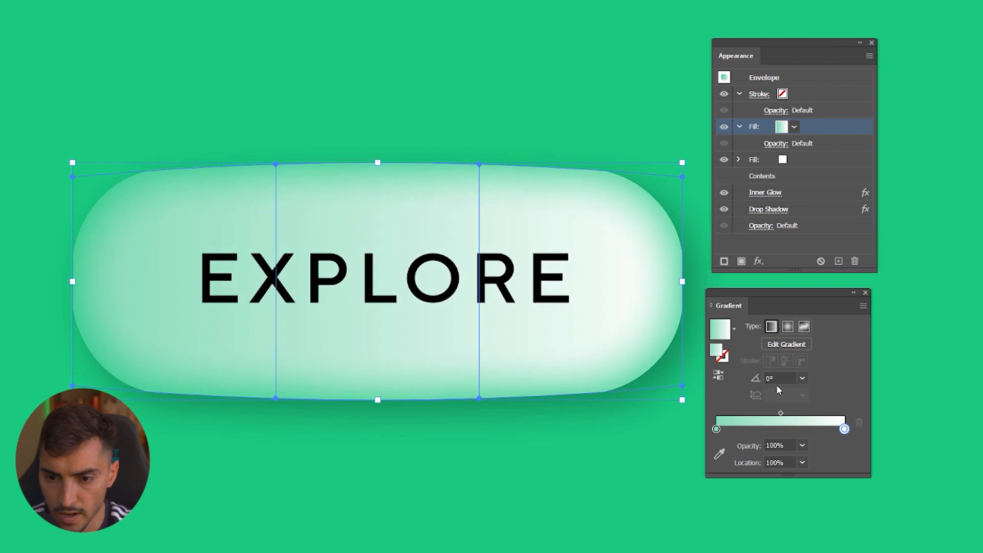
{"action": "left_click", "coordinate": [744, 377]}
{"action": "type", "text": "100"}
{"action": "key", "text": "Return"}
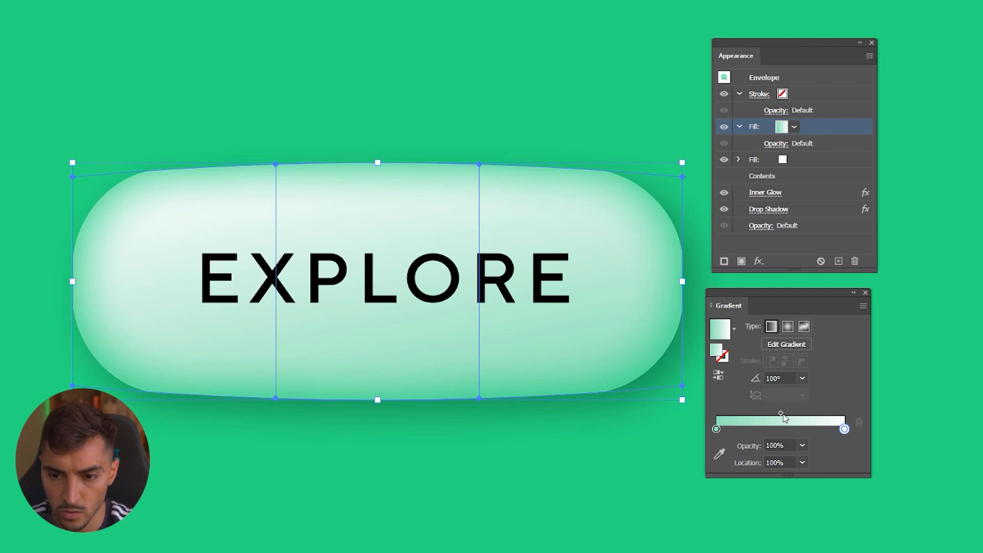
Step: Shift the gradient midpoint toward the green end and move the green stop to a location of about 2.8%
{"action": "left_click_drag", "start_coordinate": [781, 413], "coordinate": [740, 413]}
{"action": "scroll", "coordinate": [416, 251], "scroll_direction": "up", "scroll_amount": 2}
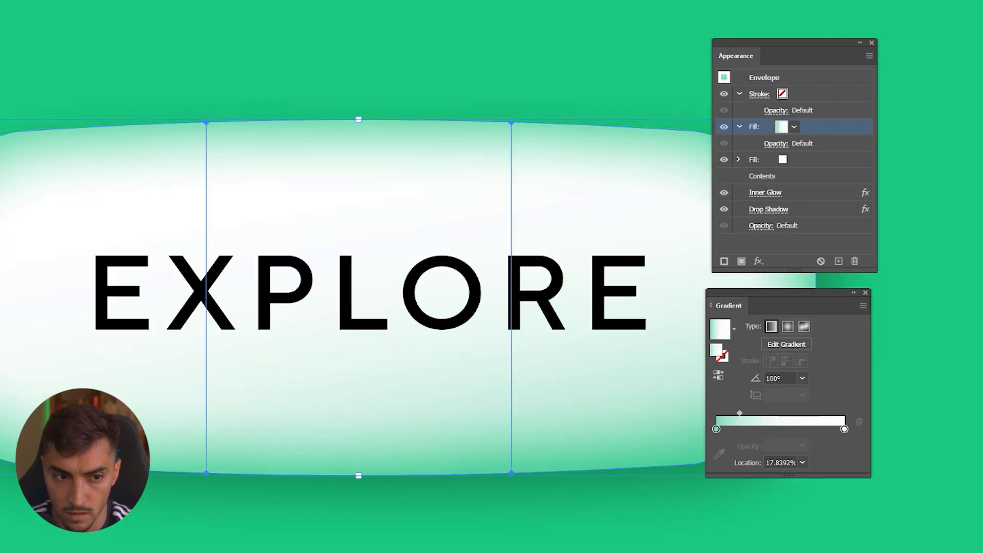
{"action": "scroll", "coordinate": [56, 172], "scroll_direction": "down", "scroll_amount": 2}
{"action": "left_click_drag", "start_coordinate": [740, 413], "coordinate": [720, 429]}
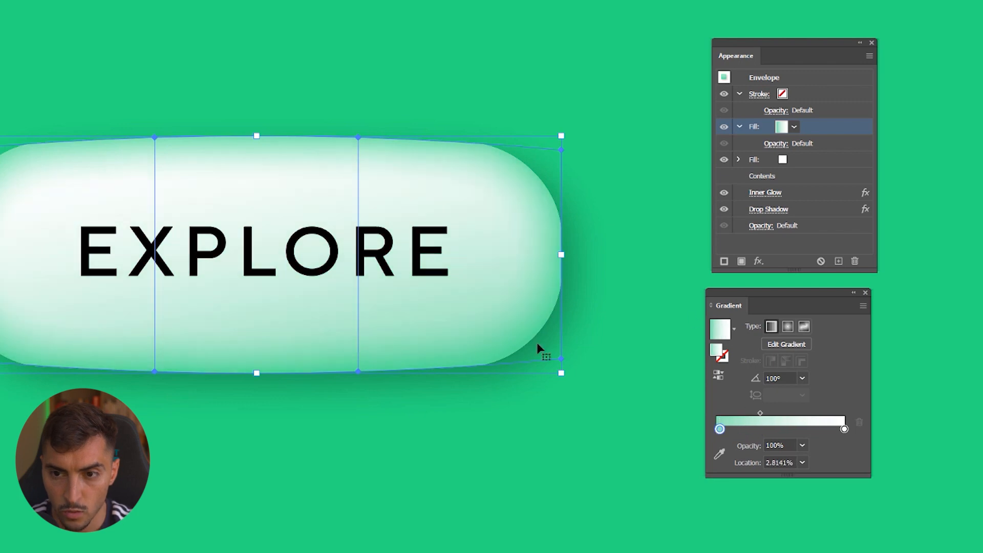
Step: Try a lime green color on the upper fill's gradient start stop and rotate the gradient to -30°
{"action": "scroll", "coordinate": [220, 438], "scroll_direction": "up", "scroll_amount": 1}
{"action": "left_click_drag", "start_coordinate": [441, 141], "coordinate": [508, 226]}
{"action": "scroll", "coordinate": [3, 88], "scroll_direction": "up", "scroll_amount": 2}
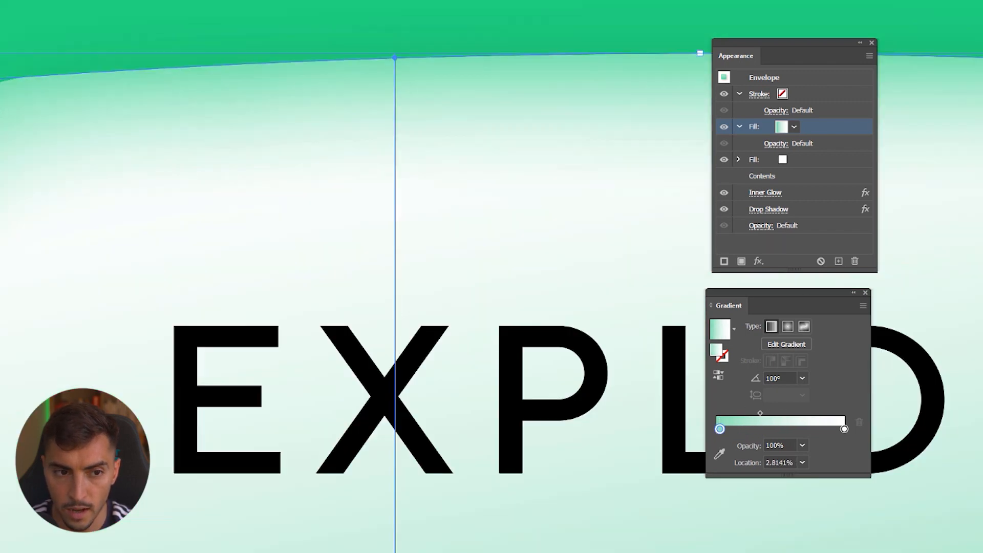
{"action": "scroll", "coordinate": [241, 105], "scroll_direction": "down", "scroll_amount": 2}
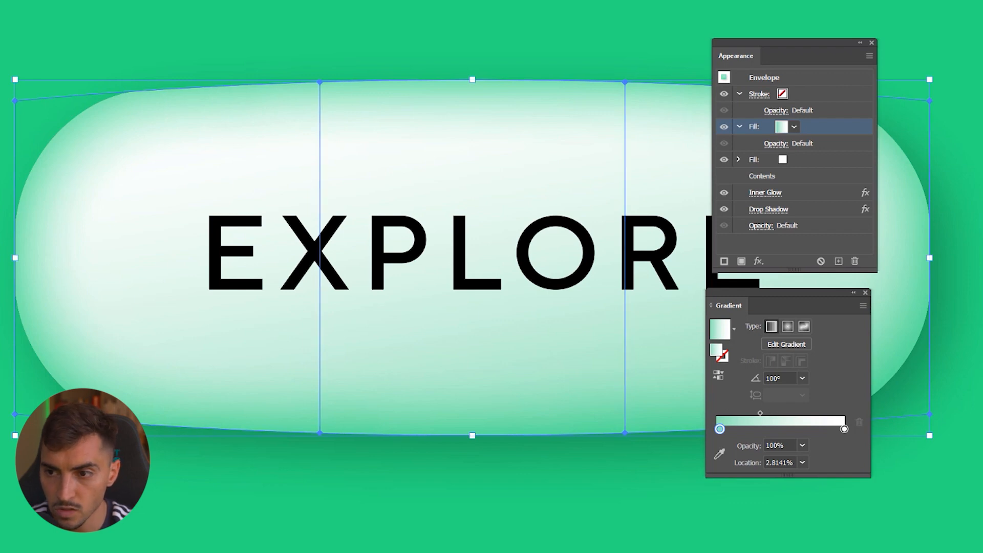
{"action": "left_click_drag", "start_coordinate": [844, 348], "coordinate": [721, 429]}
{"action": "scroll", "coordinate": [551, 351], "scroll_direction": "down", "scroll_amount": 2}
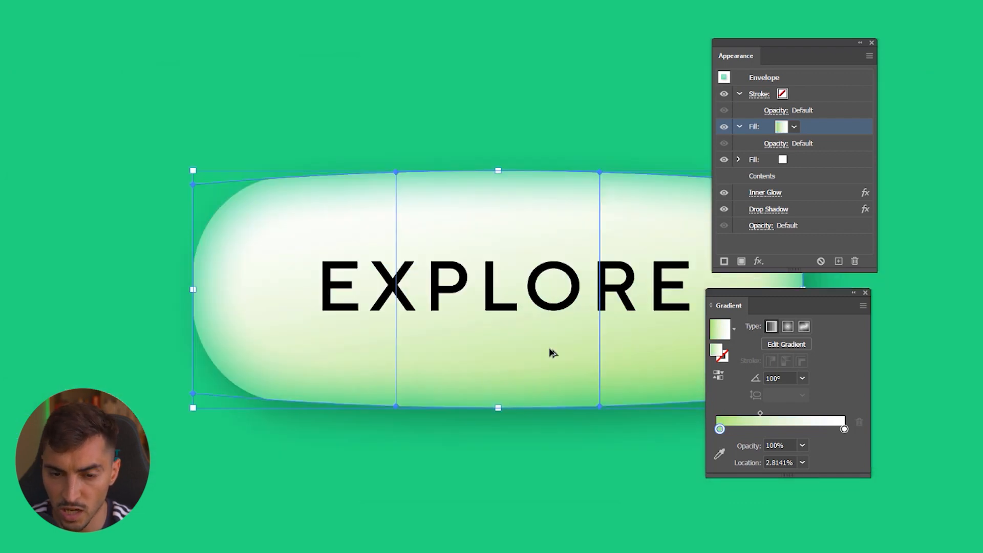
{"action": "left_click_drag", "start_coordinate": [535, 302], "coordinate": [410, 301]}
{"action": "scroll", "coordinate": [299, 367], "scroll_direction": "up", "scroll_amount": 1}
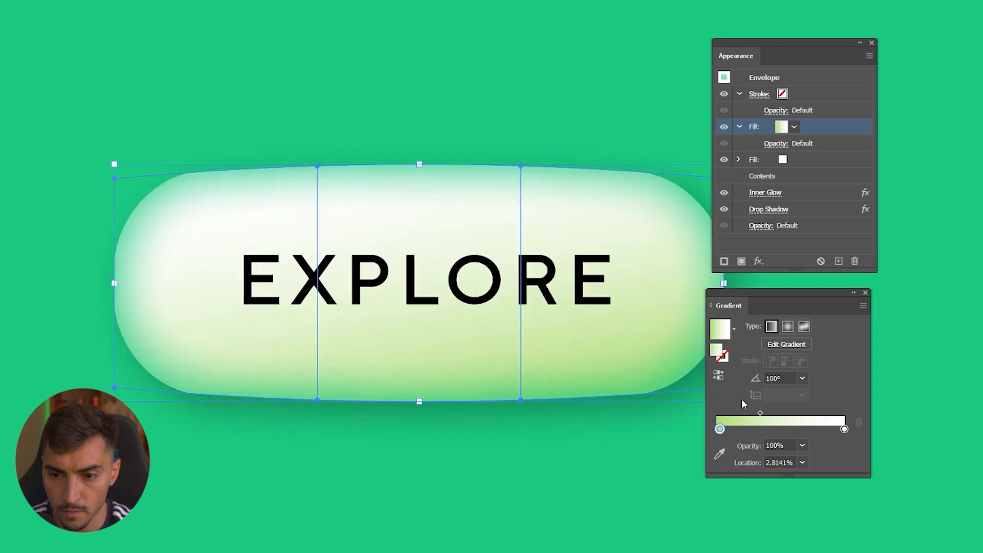
{"action": "scroll", "coordinate": [787, 378], "scroll_direction": "up", "scroll_amount": 8}
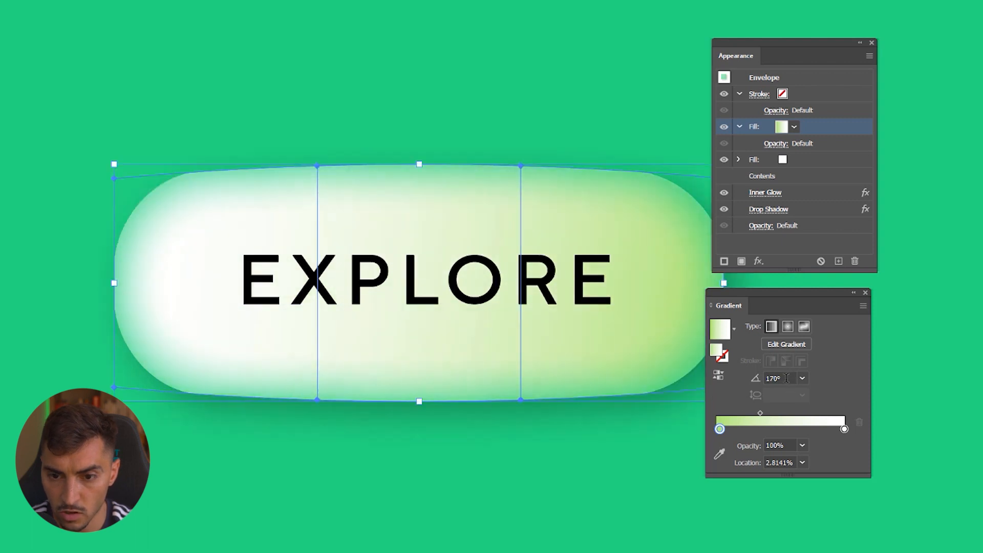
{"action": "scroll", "coordinate": [786, 378], "scroll_direction": "up", "scroll_amount": 16}
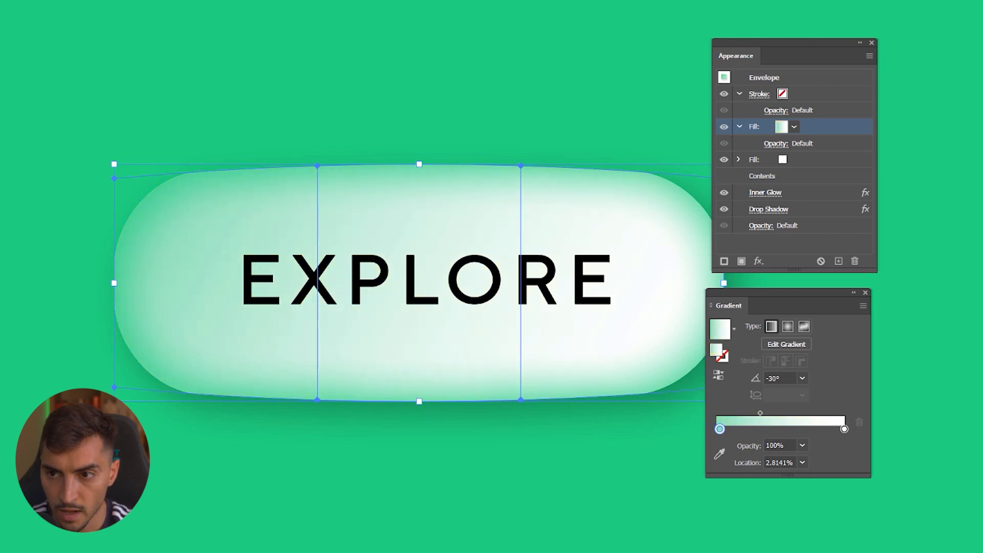
Step: Try the Overlay, Screen, Lighten and Color blend modes on the upper fill and return it to Normal
{"action": "key", "text": "ctrl+shift+F10"}
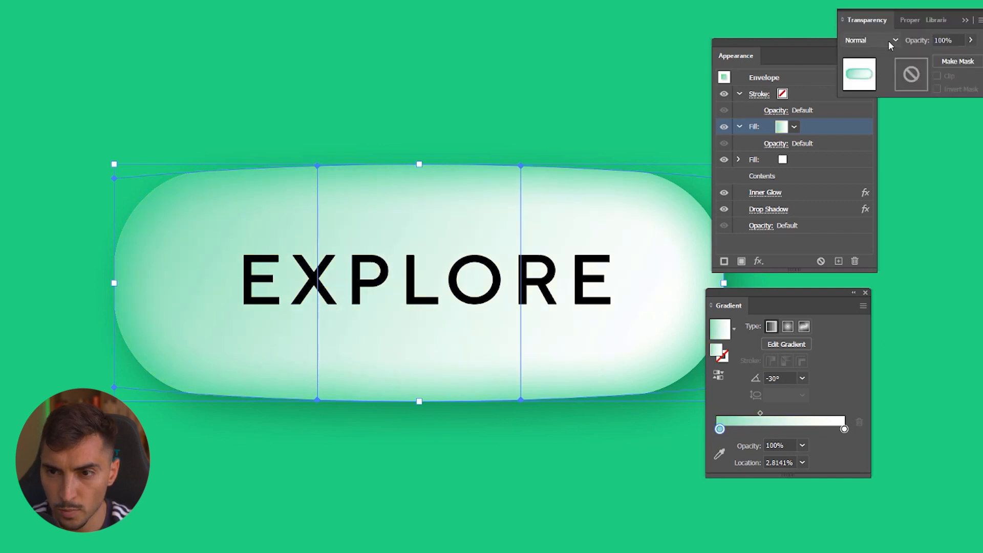
{"action": "left_click", "coordinate": [871, 39]}
{"action": "left_click", "coordinate": [871, 168]}
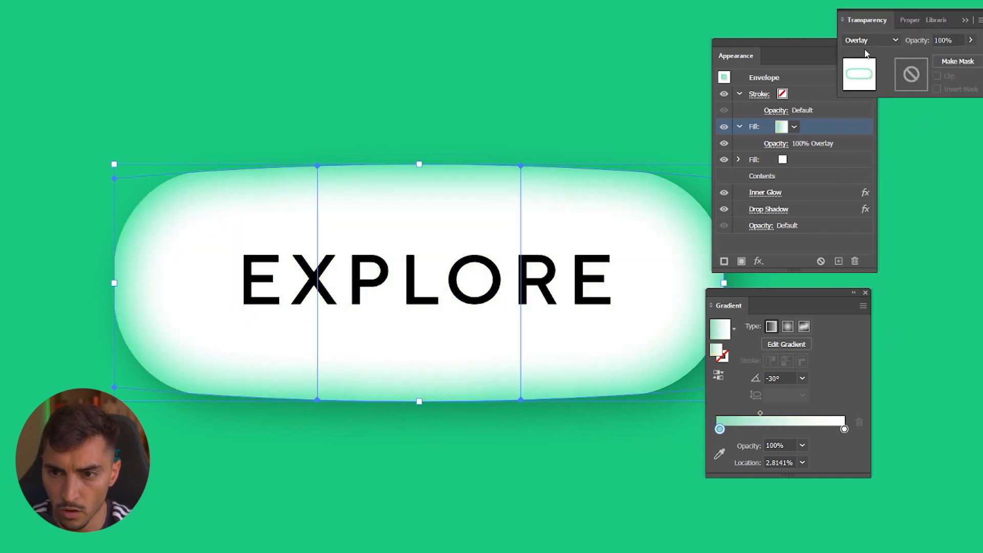
{"action": "scroll", "coordinate": [864, 43], "scroll_direction": "up", "scroll_amount": 1}
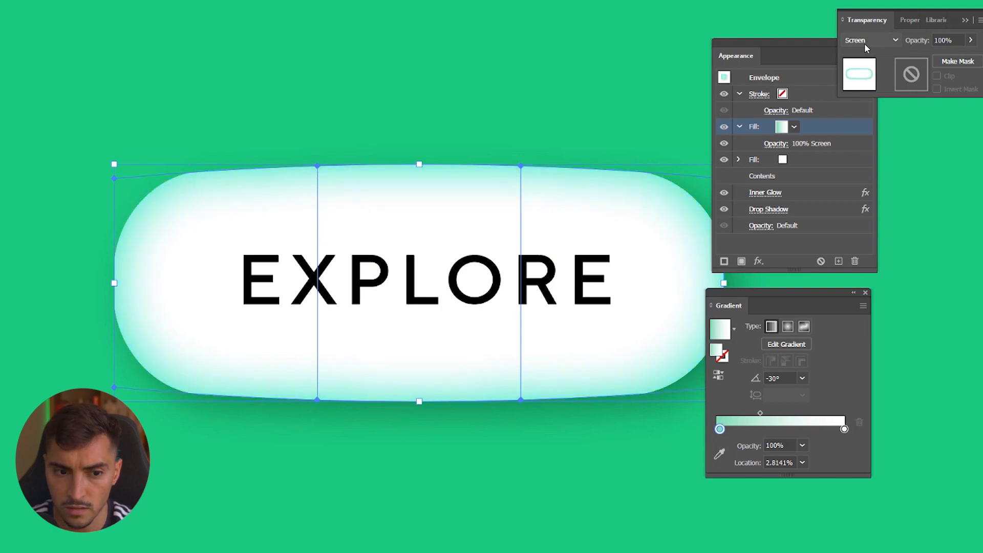
{"action": "left_click", "coordinate": [864, 43]}
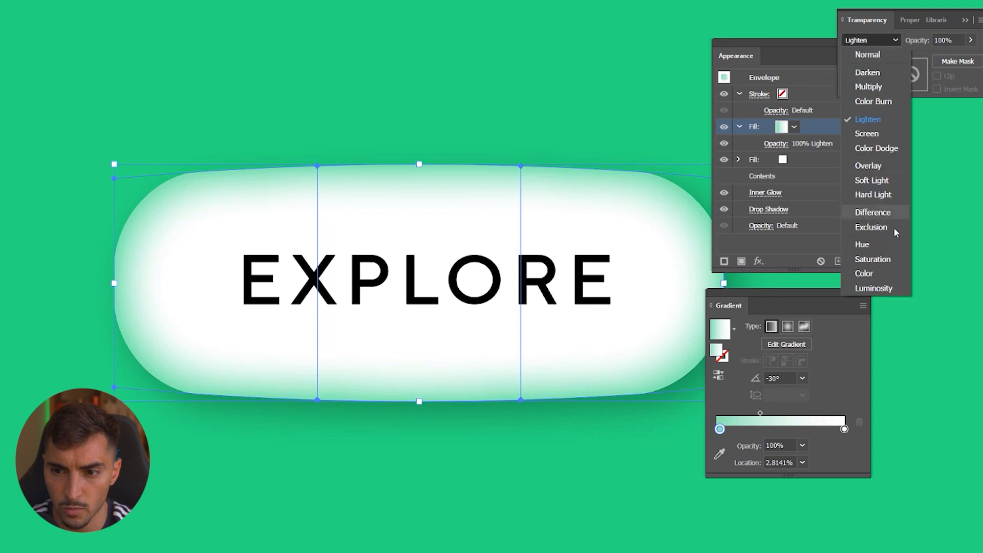
{"action": "left_click", "coordinate": [866, 273]}
{"action": "left_click", "coordinate": [887, 43]}
{"action": "left_click", "coordinate": [883, 52]}
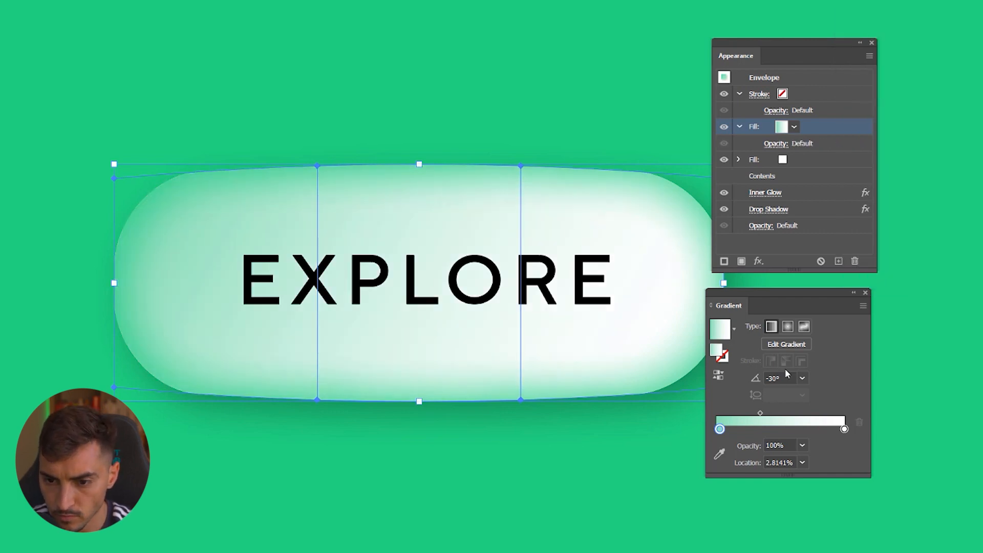
Step: Set the upper fill's gradient angle to -90°
{"action": "left_click", "coordinate": [781, 378]}
{"action": "scroll", "coordinate": [781, 375], "scroll_direction": "down", "scroll_amount": 13}
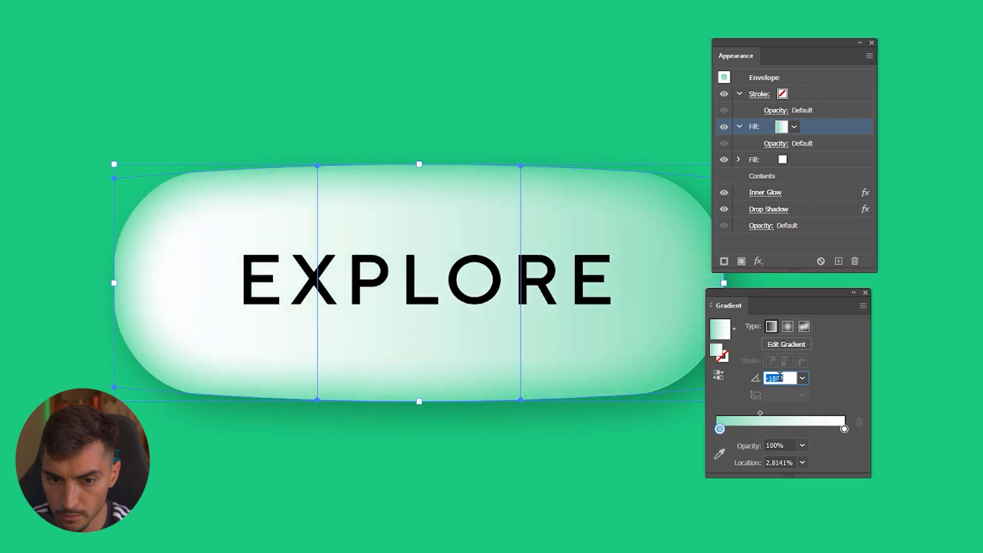
{"action": "scroll", "coordinate": [781, 377], "scroll_direction": "up", "scroll_amount": 9}
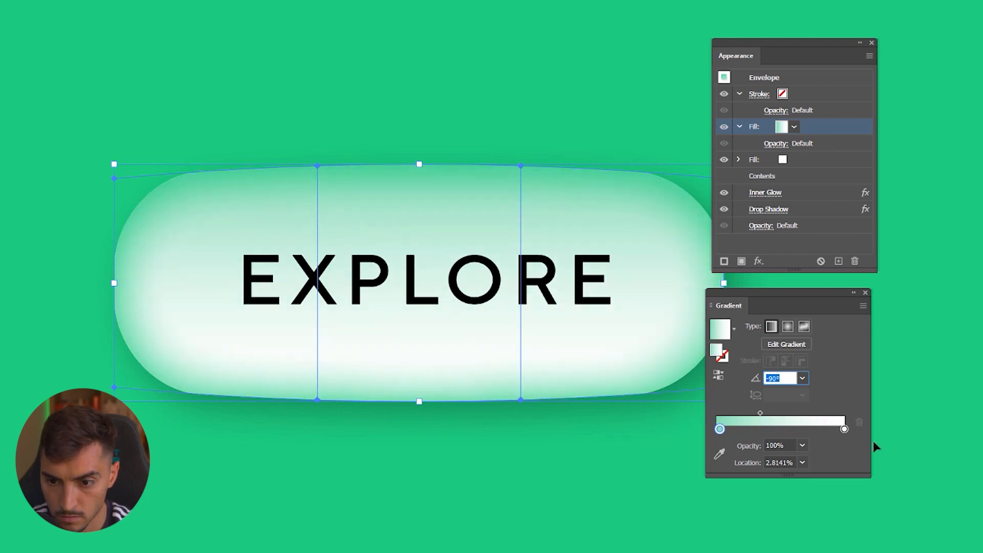
Step: Set the opacity of the gradient's white stop to 0%
{"action": "left_click", "coordinate": [844, 430]}
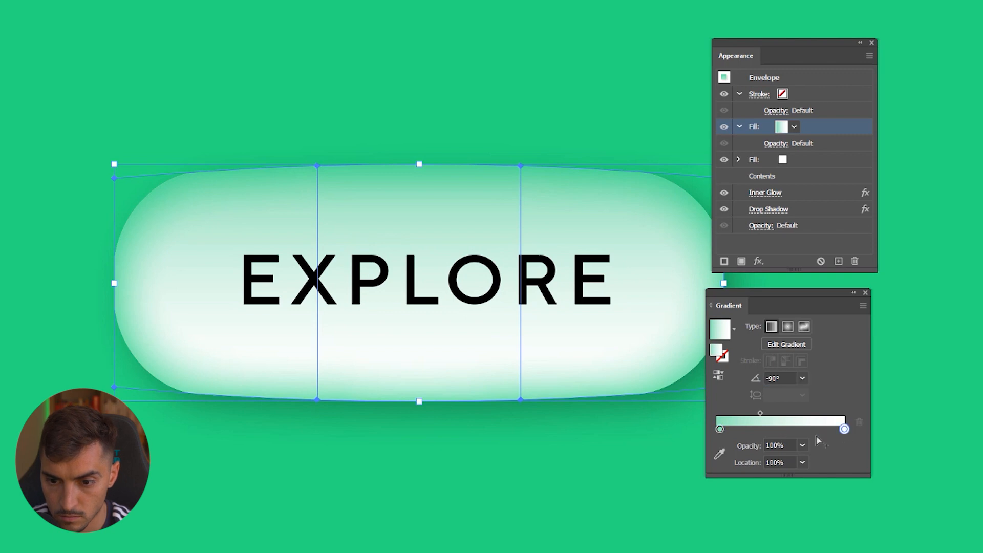
{"action": "double_click", "coordinate": [788, 445]}
{"action": "type", "text": "0"}
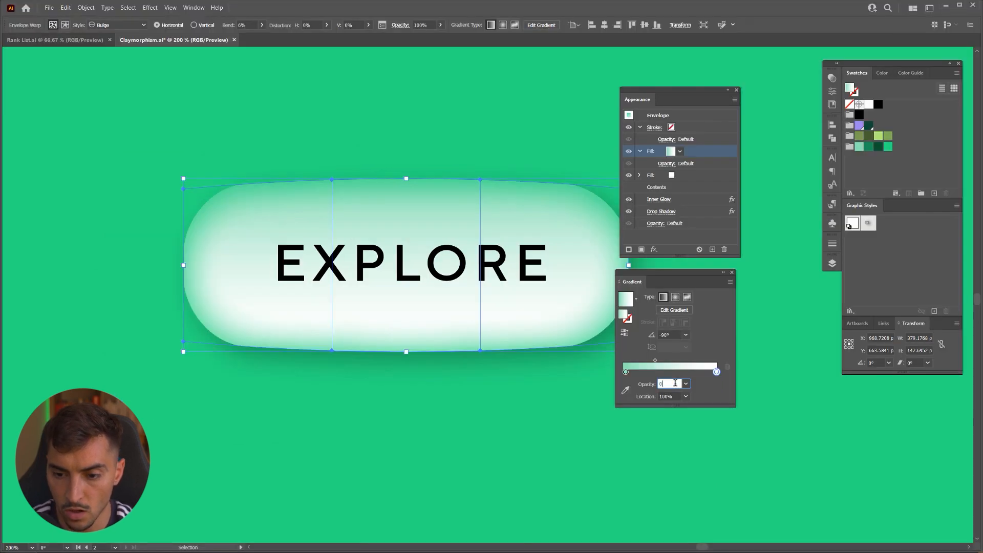
{"action": "key", "text": "Return"}
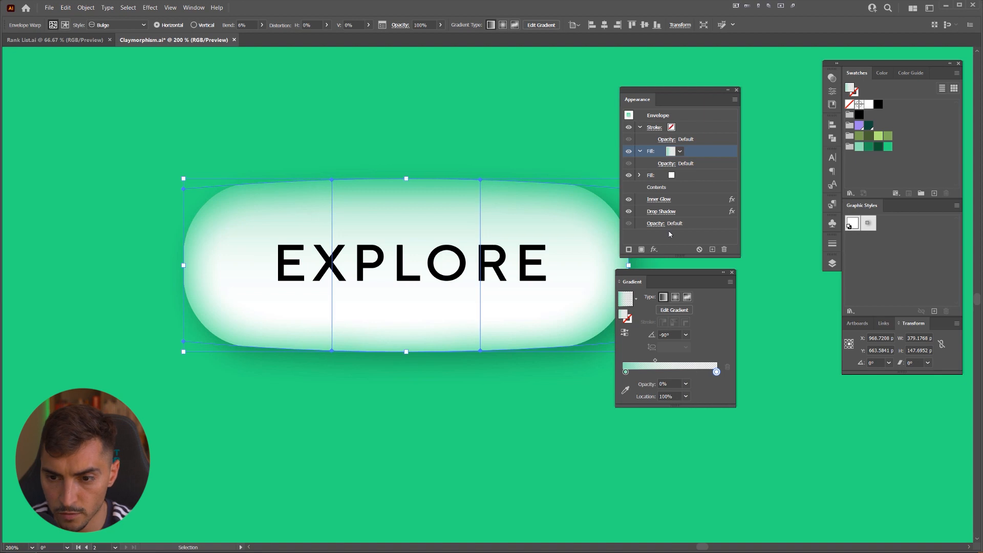
Step: Compare the button with and without the upper gradient fill, leave that fill hidden, and reposition the Gradient panel
{"action": "left_click", "coordinate": [629, 151]}
{"action": "left_click", "coordinate": [629, 151]}
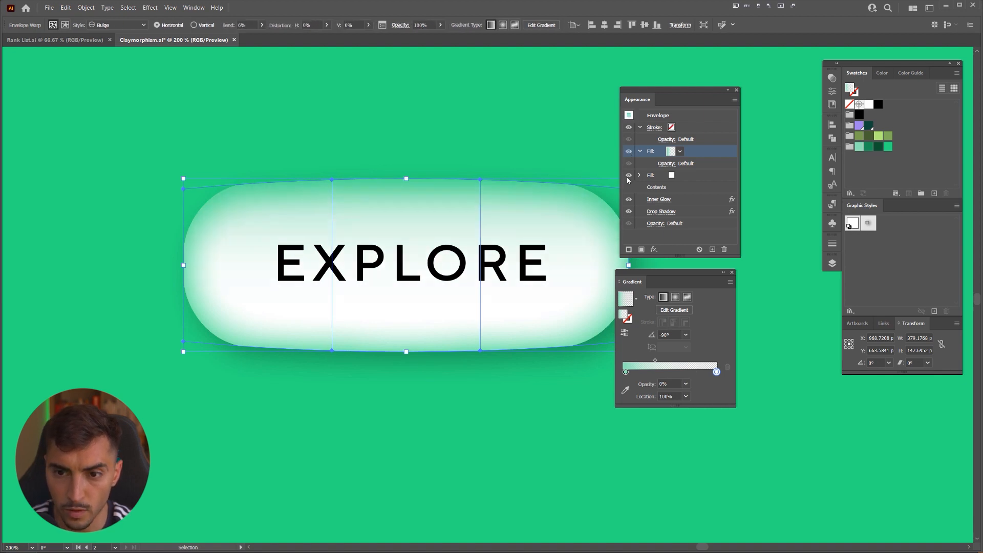
{"action": "left_click", "coordinate": [629, 151]}
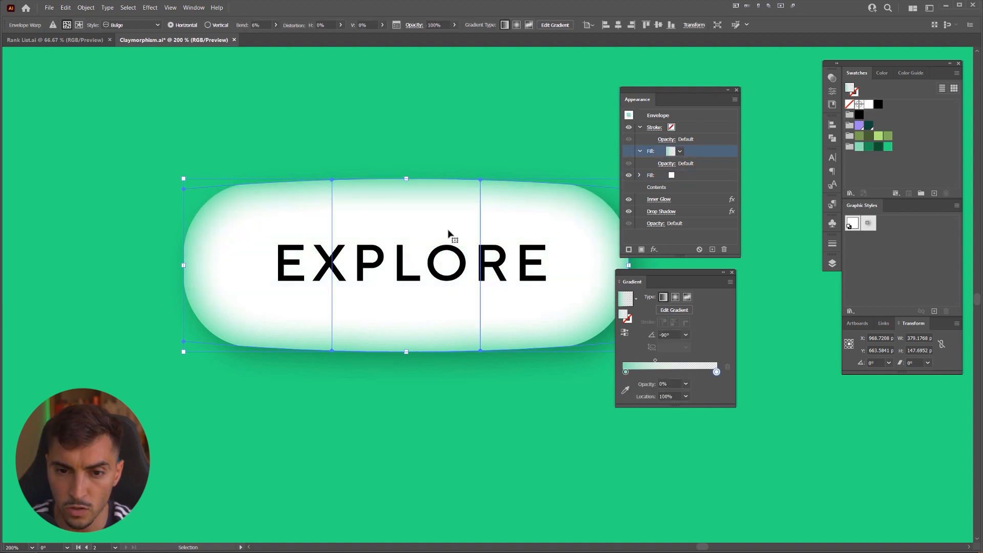
{"action": "scroll", "coordinate": [449, 233], "scroll_direction": "up", "scroll_amount": 1}
{"action": "left_click_drag", "start_coordinate": [676, 272], "coordinate": [413, 203]}
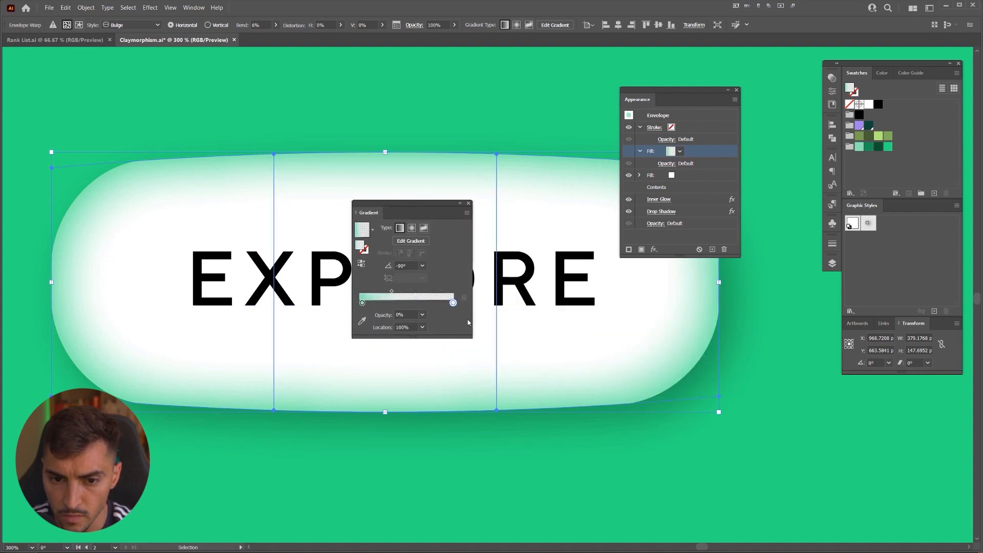
{"action": "left_click_drag", "start_coordinate": [381, 205], "coordinate": [647, 297]}
Step: Try shifting the gradient midpoint toward the transparent end and the green stop to a location of about 69.9%
{"action": "left_click", "coordinate": [629, 391]}
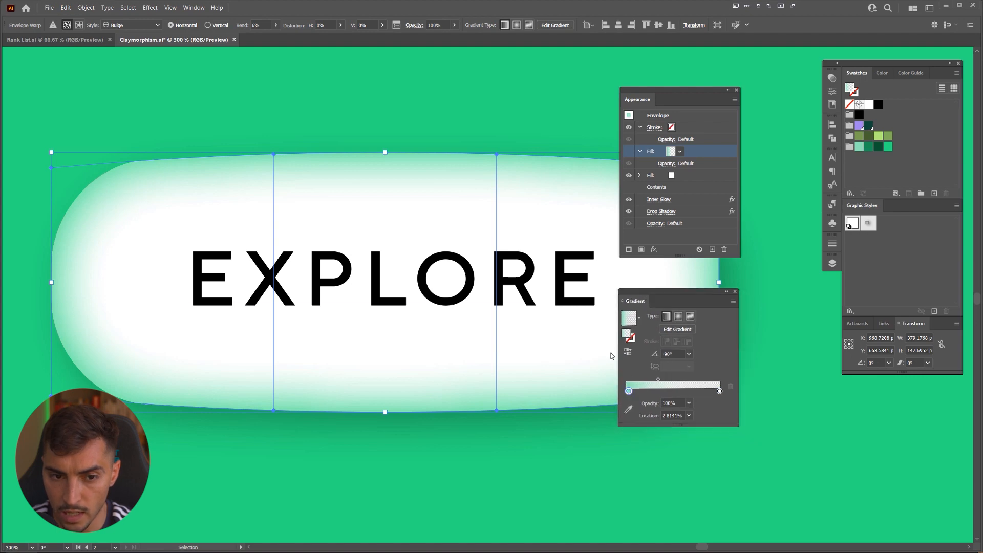
{"action": "scroll", "coordinate": [443, 196], "scroll_direction": "down", "scroll_amount": 1}
{"action": "left_click_drag", "start_coordinate": [659, 382], "coordinate": [688, 385]}
{"action": "left_click_drag", "start_coordinate": [654, 293], "coordinate": [511, 277]}
{"action": "left_click_drag", "start_coordinate": [487, 376], "coordinate": [549, 376]}
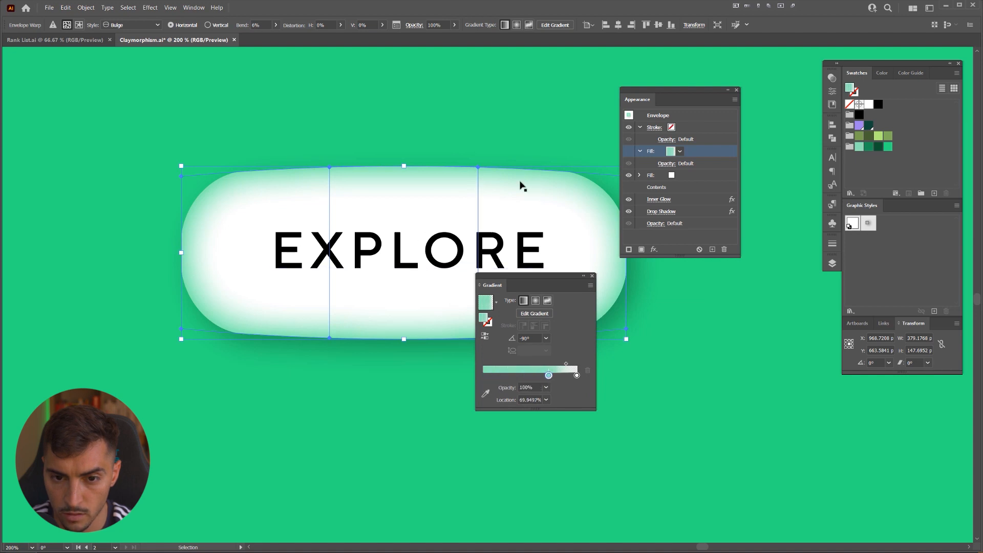
{"action": "key", "text": "ctrl+shift+a"}
{"action": "left_click", "coordinate": [479, 198]}
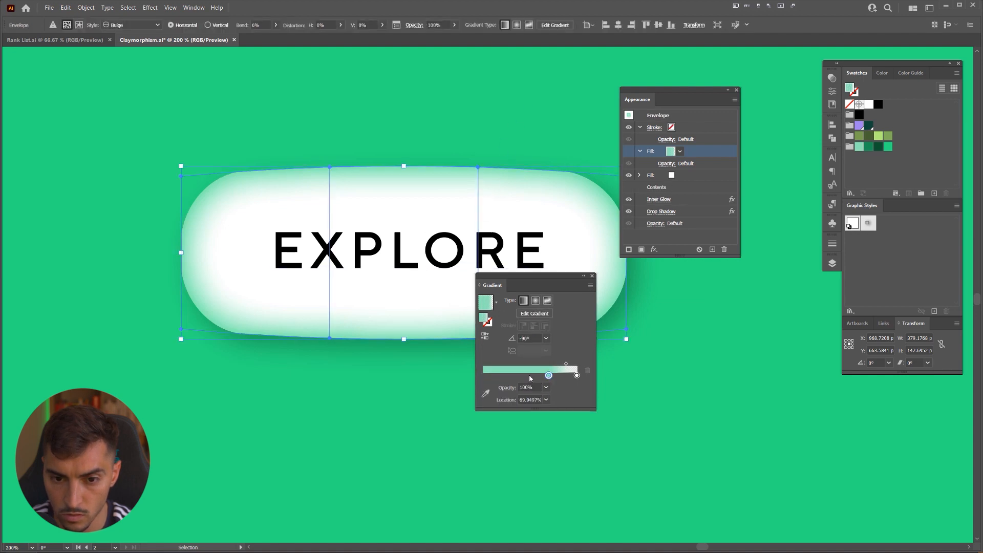
Step: Set the gradient angle to 100° with the green stop at about 1.6%, and make the upper fill visible again
{"action": "left_click", "coordinate": [532, 338]}
{"action": "key", "text": "Down"}
{"action": "key", "text": "Down"}
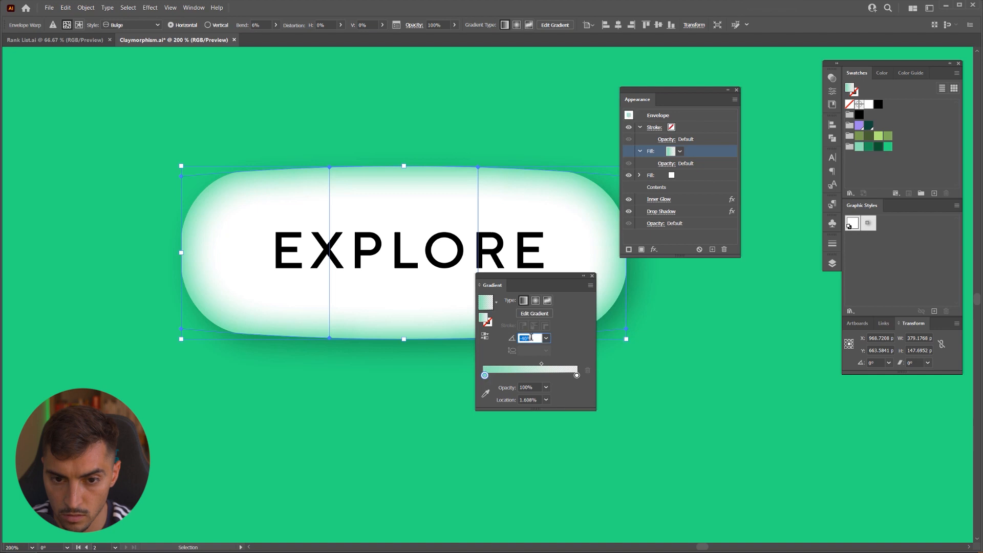
{"action": "key", "text": "Down"}
{"action": "type", "text": "100"}
{"action": "key", "text": "Return"}
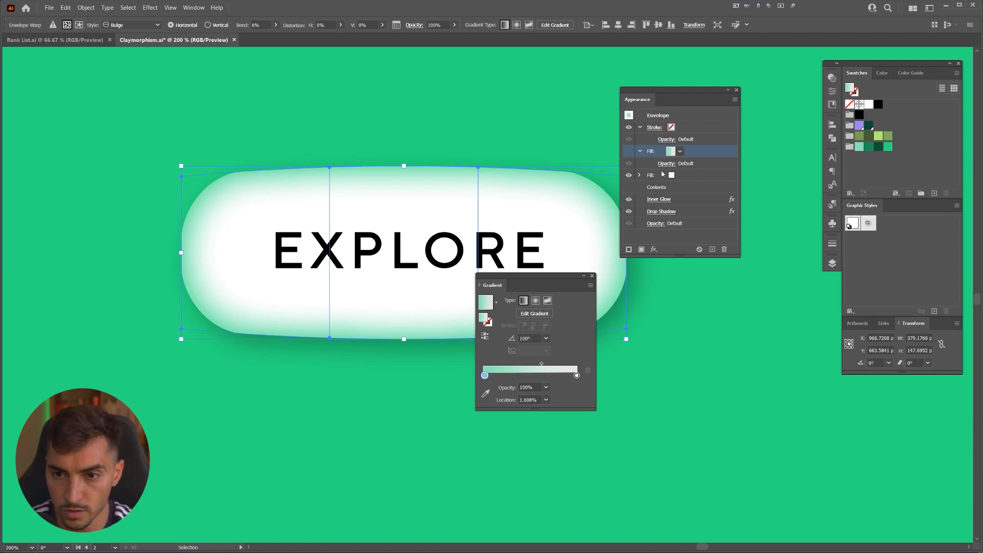
{"action": "left_click", "coordinate": [630, 152]}
Step: Try gradient angles of 130° and 110° on the upper fill
{"action": "scroll", "coordinate": [533, 339], "scroll_direction": "up", "scroll_amount": 2}
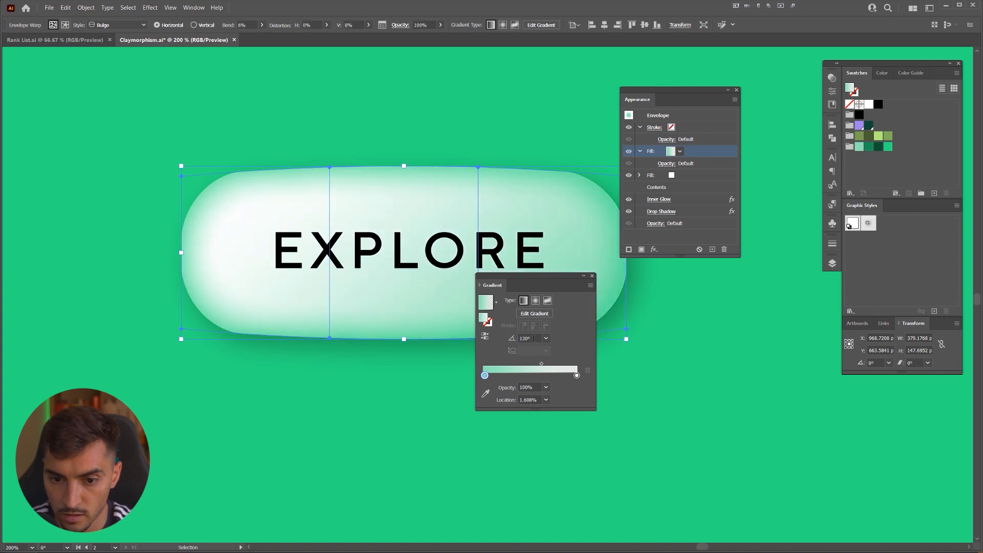
{"action": "scroll", "coordinate": [533, 339], "scroll_direction": "down", "scroll_amount": 4}
{"action": "scroll", "coordinate": [533, 338], "scroll_direction": "up", "scroll_amount": 2}
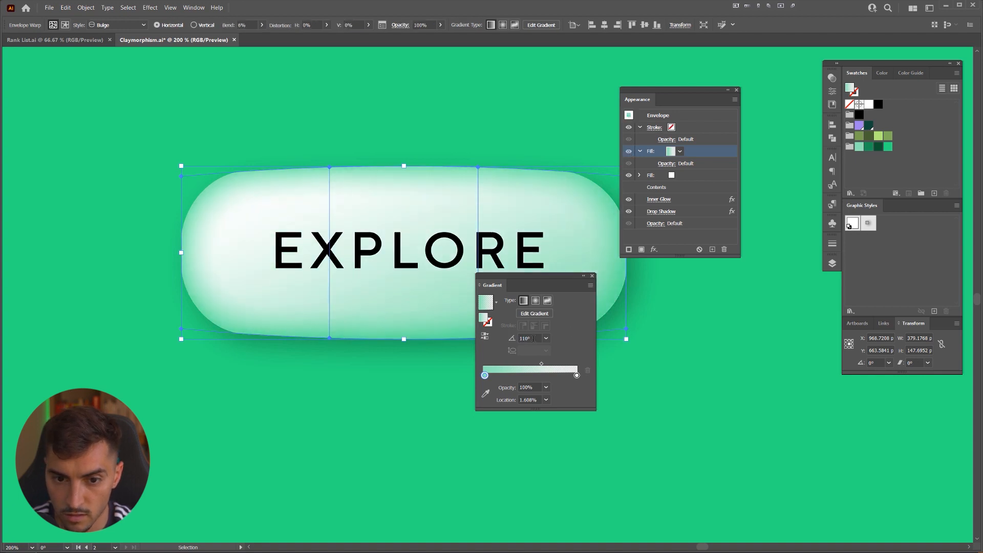
Step: Recolor the gradient's green stop with a darker green swatch and shift the midpoint to about 23.3%, then deselect the button
{"action": "left_click_drag", "start_coordinate": [517, 280], "coordinate": [641, 284]}
{"action": "left_click_drag", "start_coordinate": [872, 150], "coordinate": [610, 379]}
{"action": "left_click_drag", "start_coordinate": [665, 367], "coordinate": [634, 370]}
{"action": "left_click", "coordinate": [501, 106]}
{"action": "scroll", "coordinate": [525, 102], "scroll_direction": "down", "scroll_amount": 3}
{"action": "scroll", "coordinate": [533, 97], "scroll_direction": "down", "scroll_amount": 1}
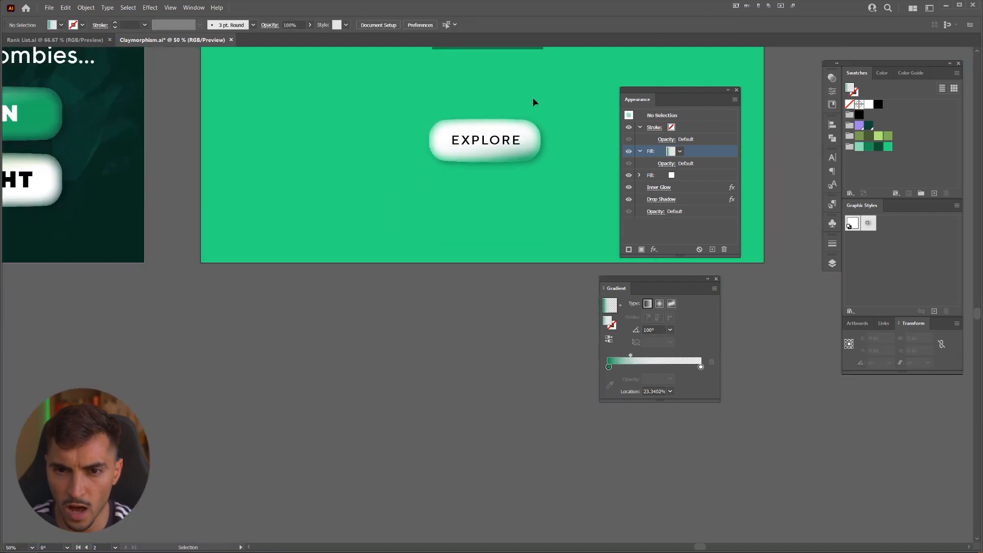
Step: Reselect the rounded shape, add another fill above the gradient fill, and reposition the Appearance panel
{"action": "scroll", "coordinate": [528, 103], "scroll_direction": "up", "scroll_amount": 4}
{"action": "left_click", "coordinate": [439, 191]}
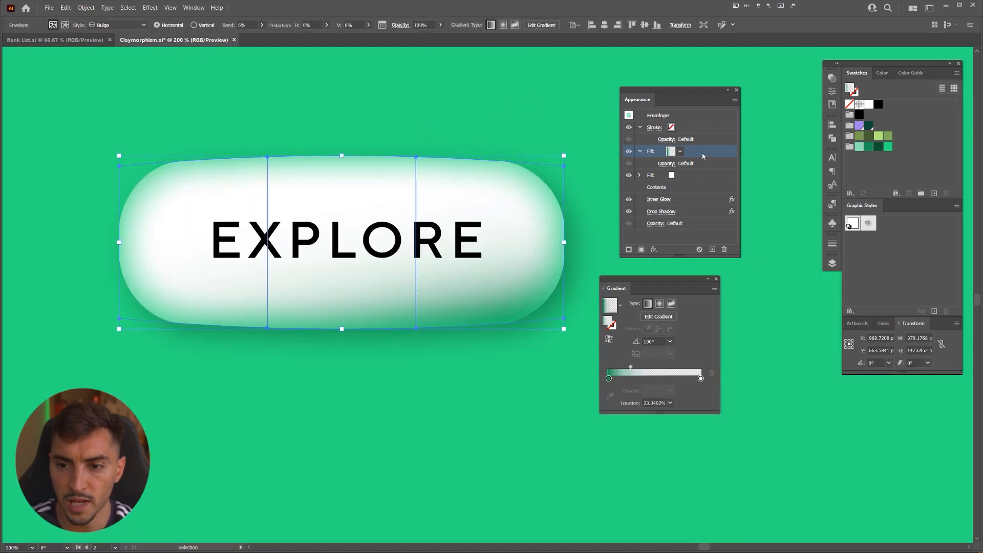
{"action": "left_click", "coordinate": [712, 248]}
{"action": "left_click_drag", "start_coordinate": [675, 92], "coordinate": [652, 104]}
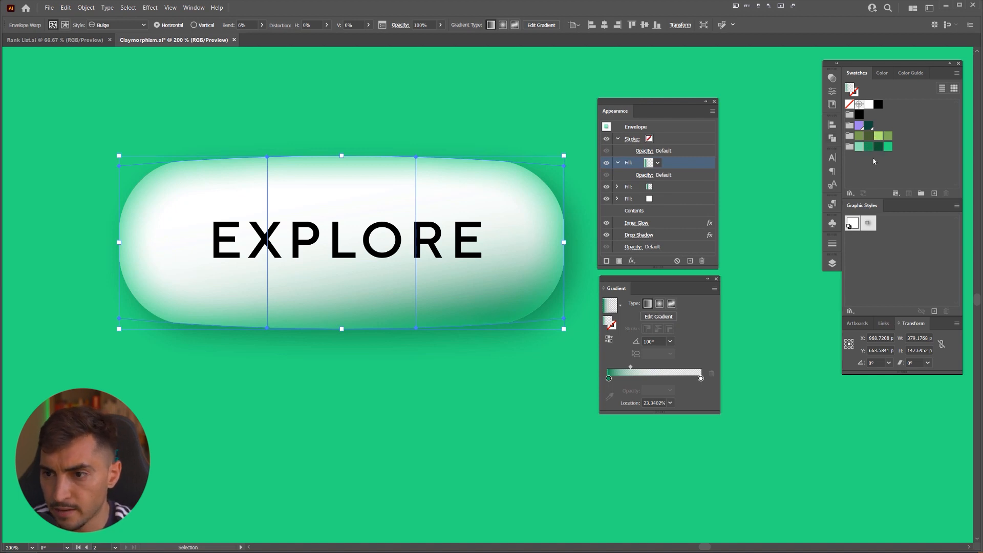
Step: Apply a linear gradient fading to transparent to the new top fill and recolor its starting stop off-white
{"action": "left_click", "coordinate": [860, 147]}
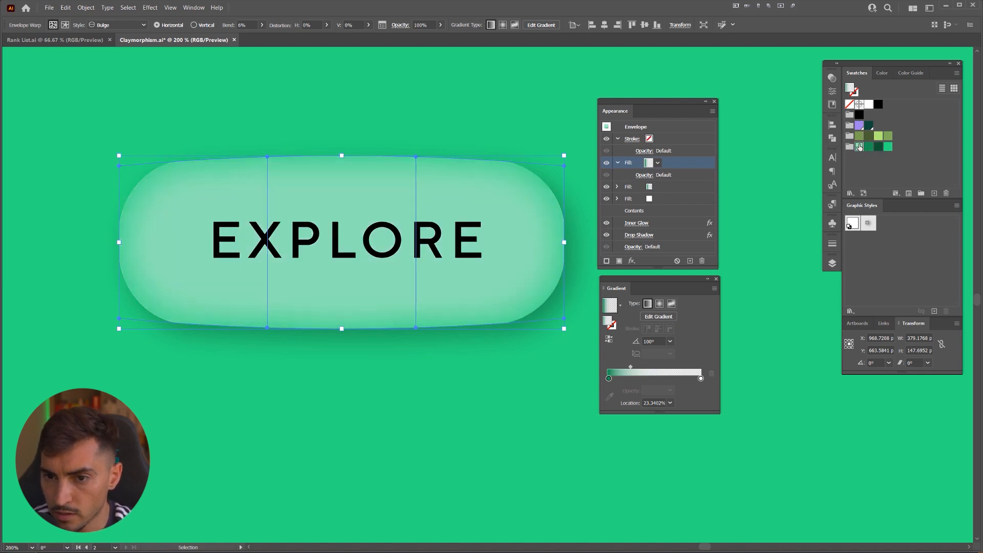
{"action": "left_click", "coordinate": [609, 372]}
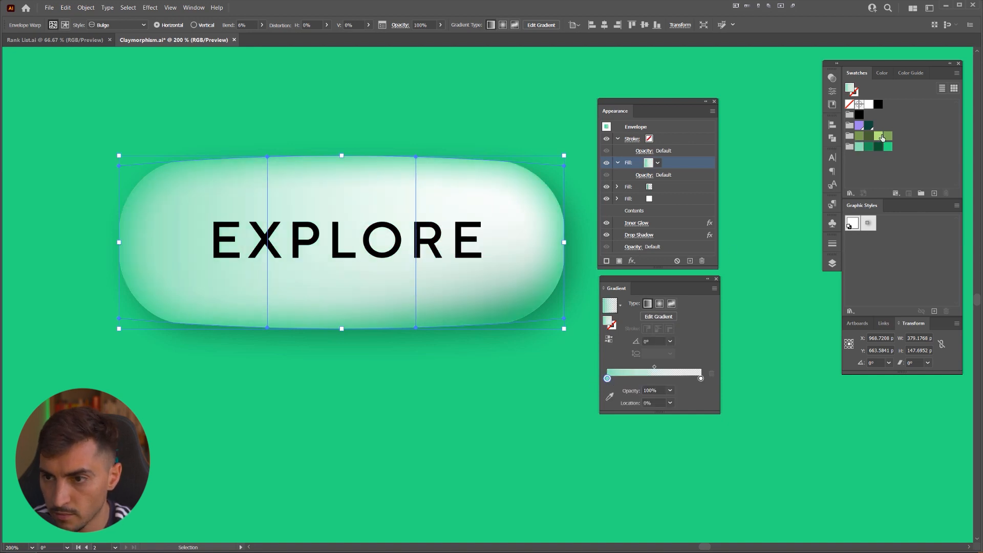
{"action": "left_click", "coordinate": [882, 73]}
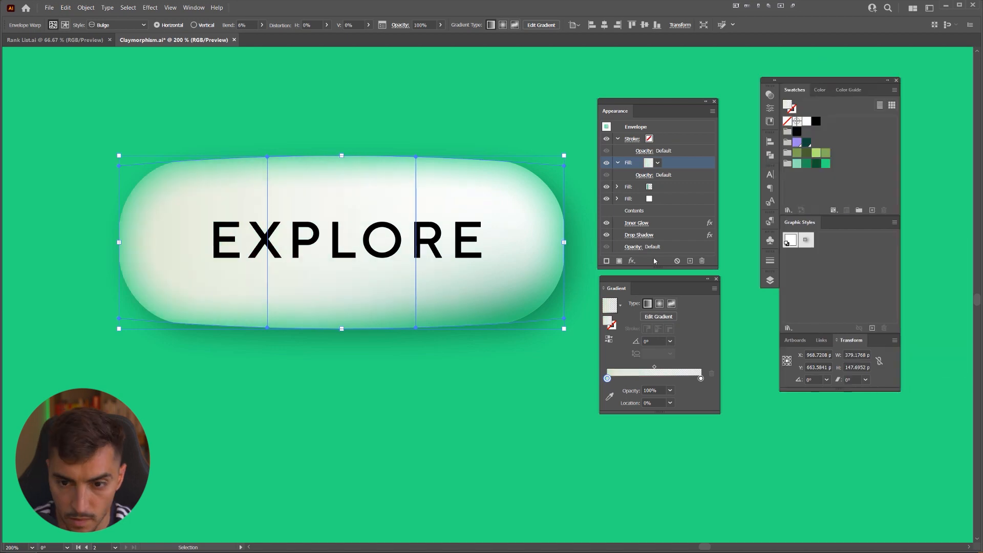
Step: Set the top fill's gradient angle to 100°
{"action": "scroll", "coordinate": [155, 218], "scroll_direction": "up", "scroll_amount": 2}
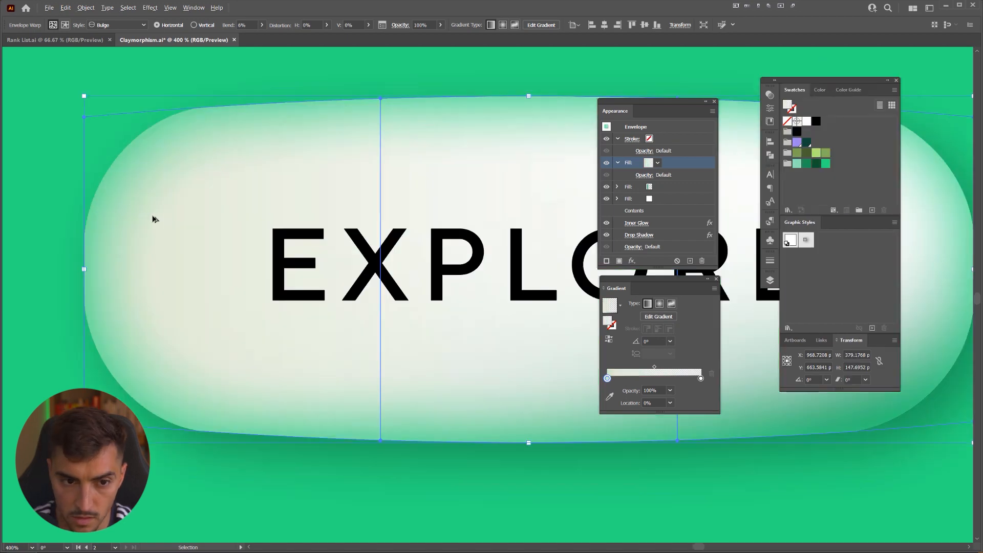
{"action": "scroll", "coordinate": [156, 220], "scroll_direction": "down", "scroll_amount": 3}
{"action": "scroll", "coordinate": [155, 220], "scroll_direction": "up", "scroll_amount": 2}
{"action": "scroll", "coordinate": [154, 220], "scroll_direction": "up", "scroll_amount": 2}
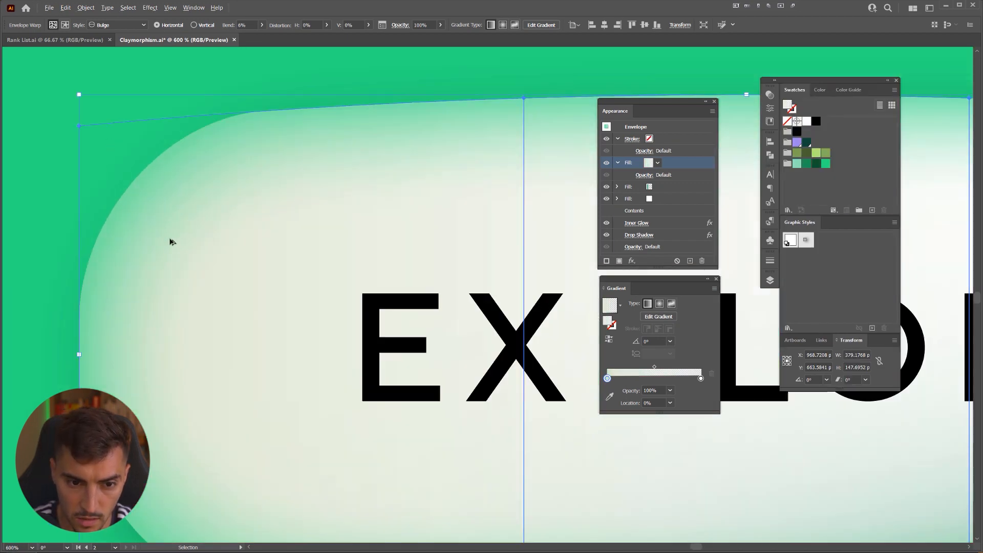
{"action": "scroll", "coordinate": [171, 237], "scroll_direction": "down", "scroll_amount": 2}
{"action": "left_click", "coordinate": [652, 341]}
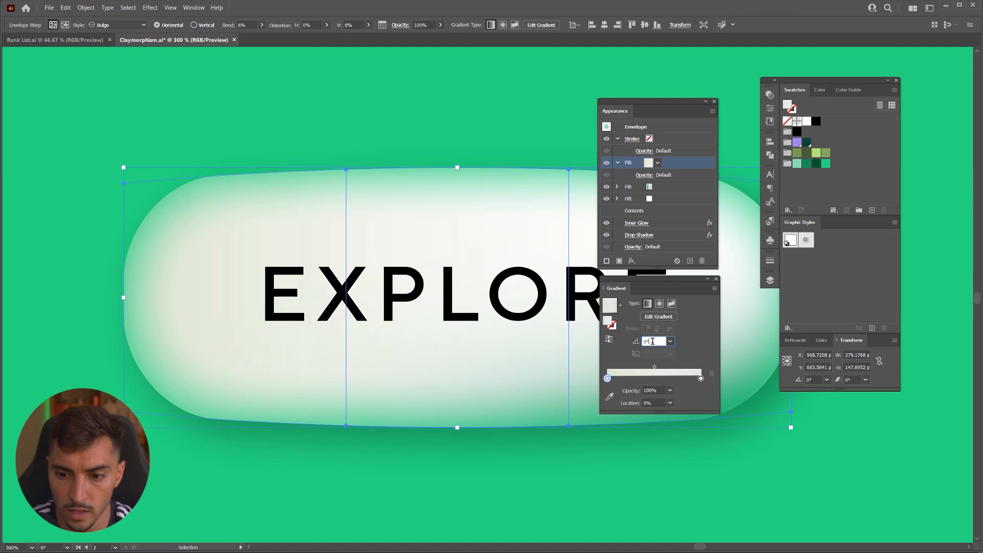
{"action": "type", "text": "100"}
{"action": "key", "text": "Return"}
{"action": "scroll", "coordinate": [489, 308], "scroll_direction": "down", "scroll_amount": 1}
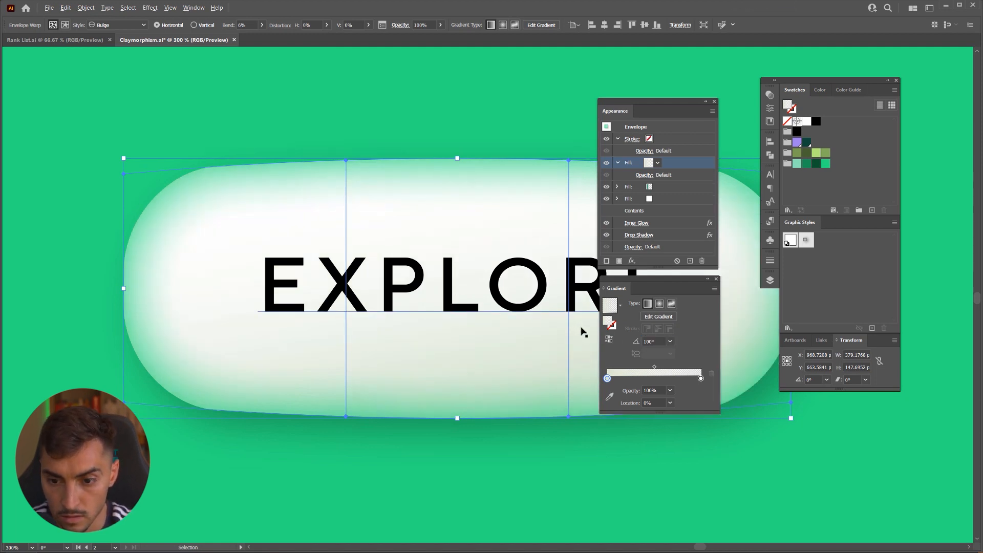
Step: Reverse the top fill's gradient and set its angle to 110°
{"action": "scroll", "coordinate": [580, 328], "scroll_direction": "down", "scroll_amount": 1}
{"action": "left_click", "coordinate": [612, 342]}
{"action": "left_click", "coordinate": [612, 341]}
{"action": "left_click_drag", "start_coordinate": [589, 335], "coordinate": [451, 287]}
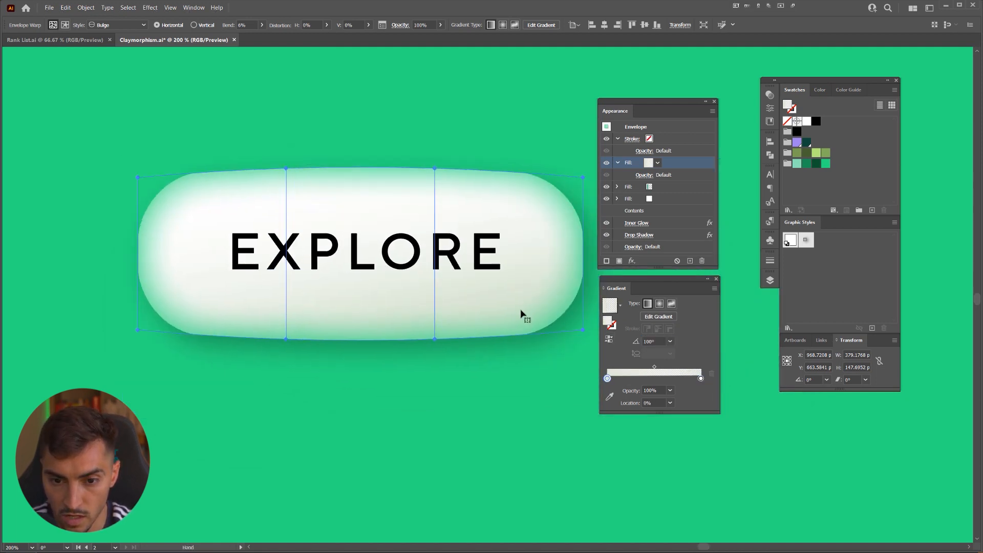
{"action": "left_click", "coordinate": [609, 339]}
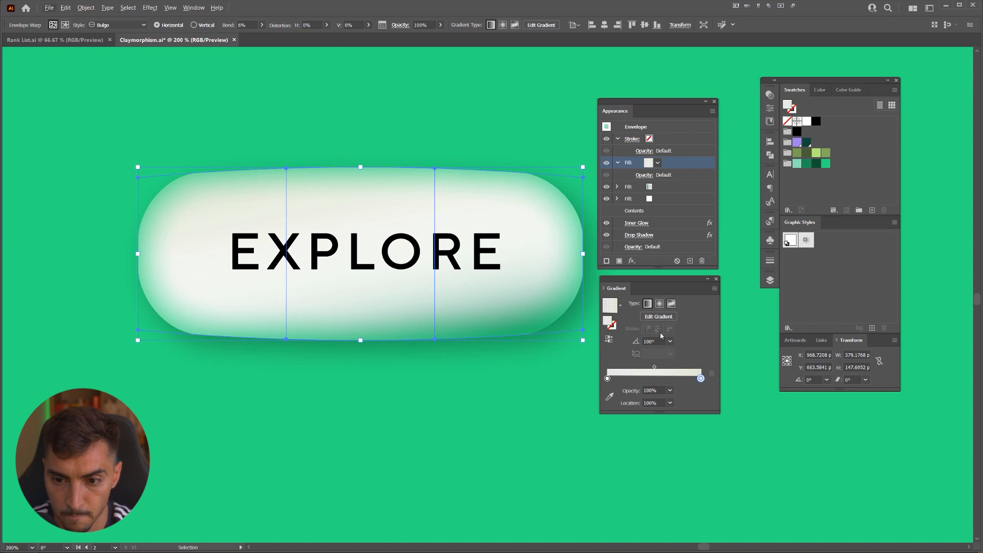
{"action": "scroll", "coordinate": [657, 341], "scroll_direction": "down", "scroll_amount": 2}
{"action": "scroll", "coordinate": [657, 342], "scroll_direction": "up", "scroll_amount": 1}
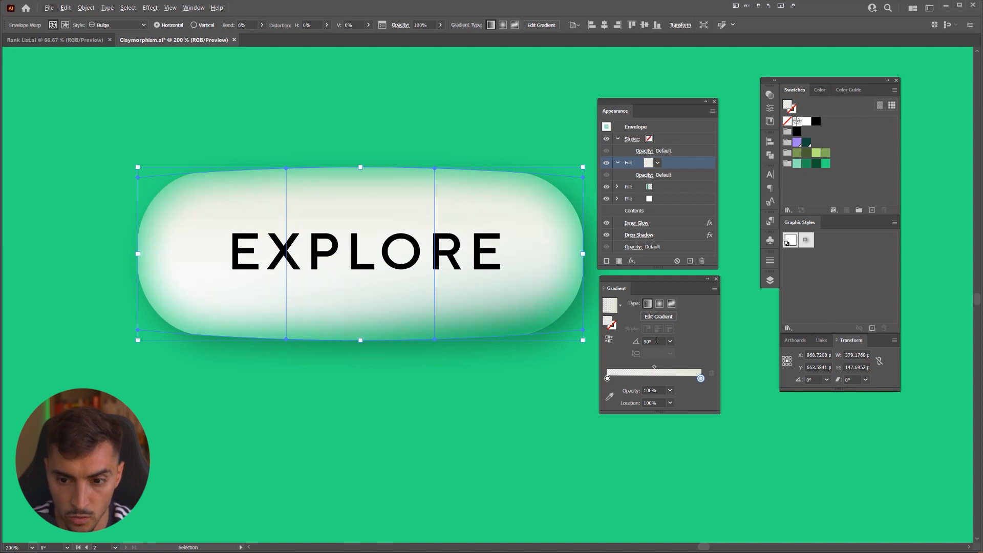
{"action": "scroll", "coordinate": [658, 340], "scroll_direction": "up", "scroll_amount": 2}
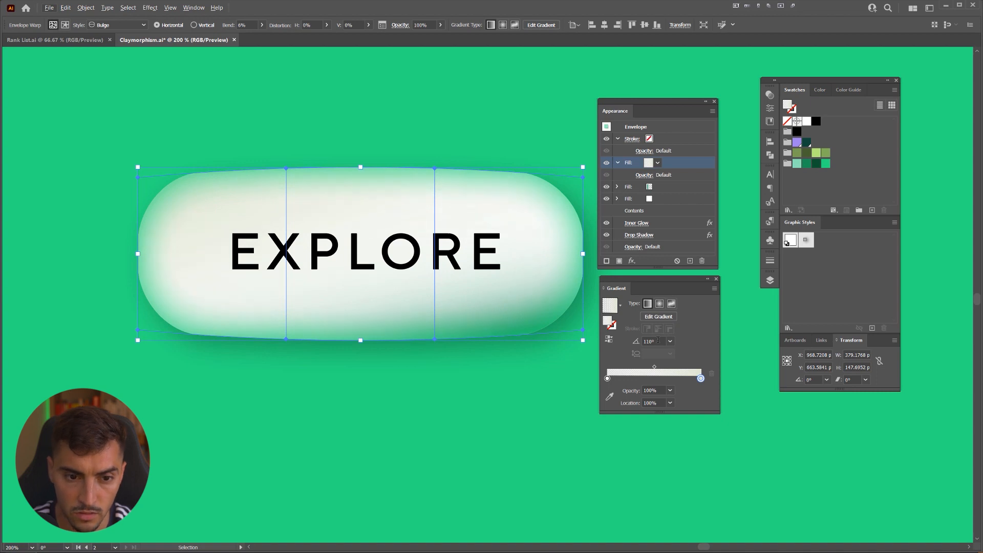
Step: Toggle the top fill's visibility to compare the button with and without that gradient
{"action": "left_click", "coordinate": [607, 164]}
{"action": "left_click", "coordinate": [608, 163]}
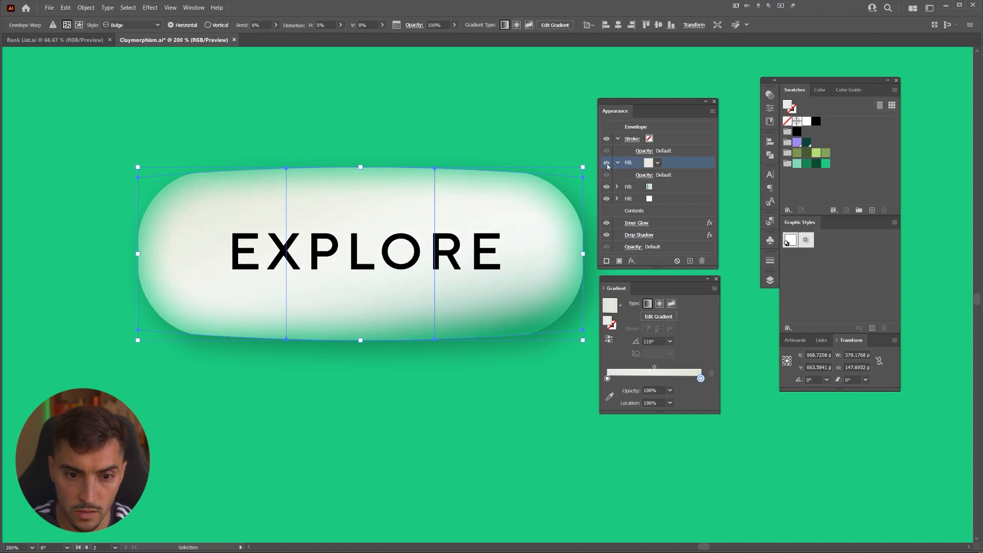
{"action": "scroll", "coordinate": [108, 225], "scroll_direction": "up", "scroll_amount": 2}
{"action": "scroll", "coordinate": [281, 189], "scroll_direction": "up", "scroll_amount": 1}
{"action": "left_click", "coordinate": [606, 164]}
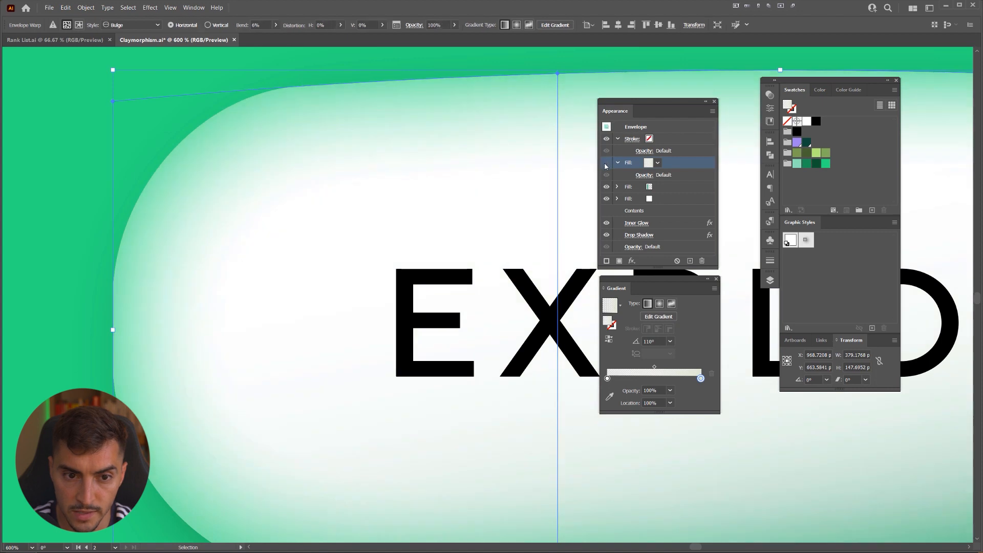
{"action": "left_click", "coordinate": [606, 164]}
Step: Deselect the button, hide the panels, and compare it with the flat EXPLORE original and the RUN and FIGHT buttons
{"action": "scroll", "coordinate": [294, 180], "scroll_direction": "down", "scroll_amount": 5}
{"action": "left_click", "coordinate": [454, 103]}
{"action": "left_click_drag", "start_coordinate": [465, 106], "coordinate": [458, 126]}
{"action": "key", "text": "Tab"}
{"action": "scroll", "coordinate": [531, 299], "scroll_direction": "down", "scroll_amount": 2}
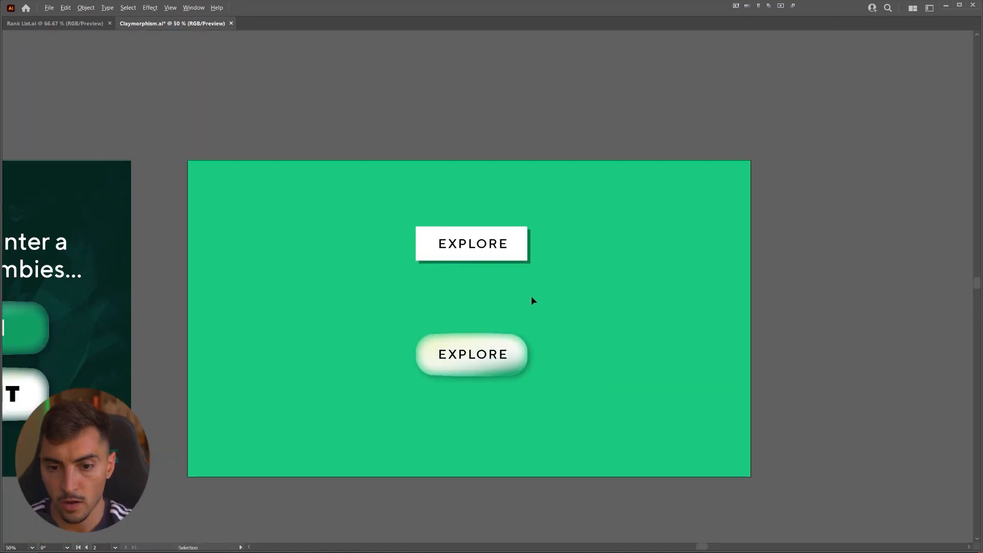
{"action": "scroll", "coordinate": [531, 299], "scroll_direction": "up", "scroll_amount": 1}
{"action": "left_click_drag", "start_coordinate": [530, 307], "coordinate": [536, 306]}
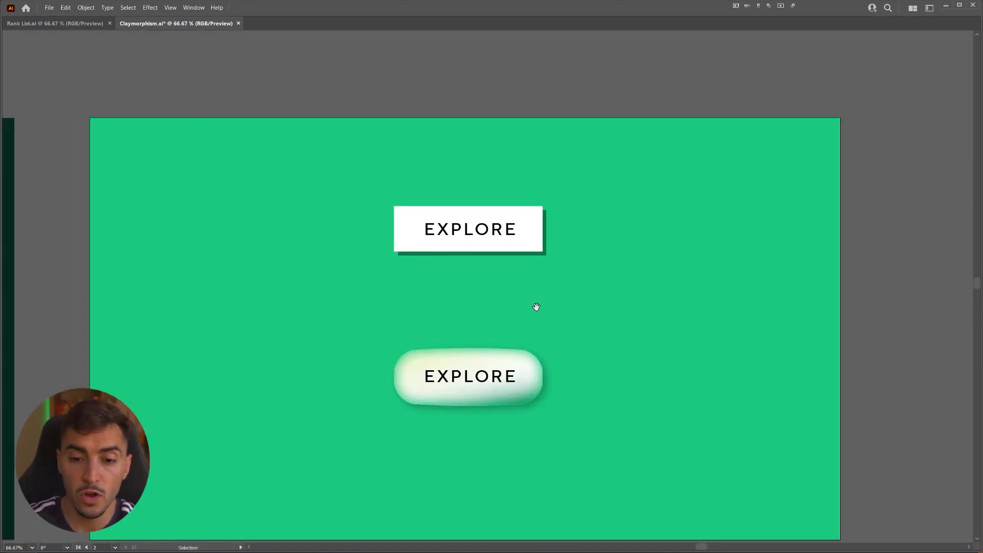
{"action": "scroll", "coordinate": [536, 307], "scroll_direction": "up", "scroll_amount": 3}
{"action": "scroll", "coordinate": [536, 307], "scroll_direction": "down", "scroll_amount": 8}
{"action": "scroll", "coordinate": [410, 314], "scroll_direction": "up", "scroll_amount": 4}
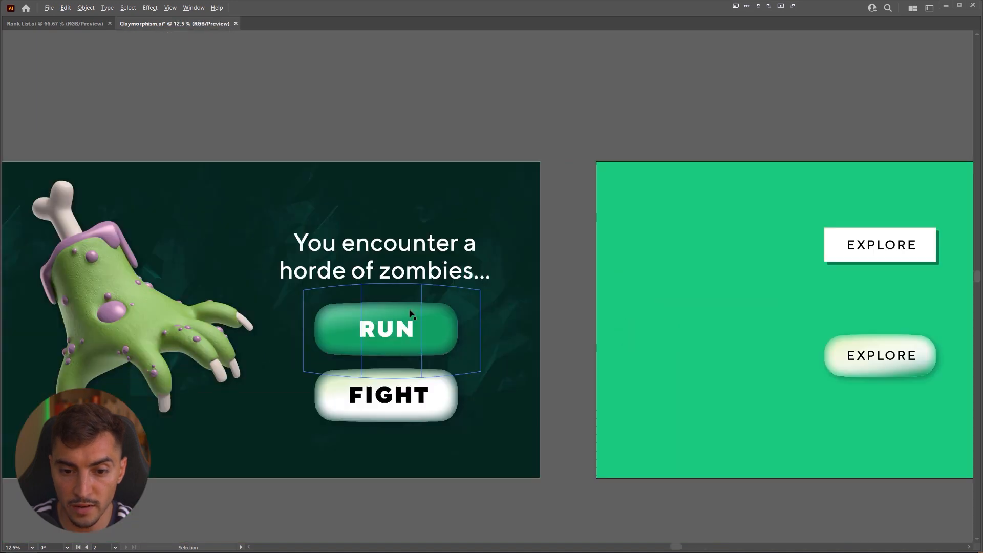
{"action": "scroll", "coordinate": [410, 313], "scroll_direction": "up", "scroll_amount": 2}
{"action": "left_click_drag", "start_coordinate": [355, 247], "coordinate": [250, 268]}
{"action": "left_click_drag", "start_coordinate": [870, 233], "coordinate": [496, 268]}
{"action": "scroll", "coordinate": [582, 198], "scroll_direction": "up", "scroll_amount": 2}
{"action": "scroll", "coordinate": [581, 197], "scroll_direction": "down", "scroll_amount": 2}
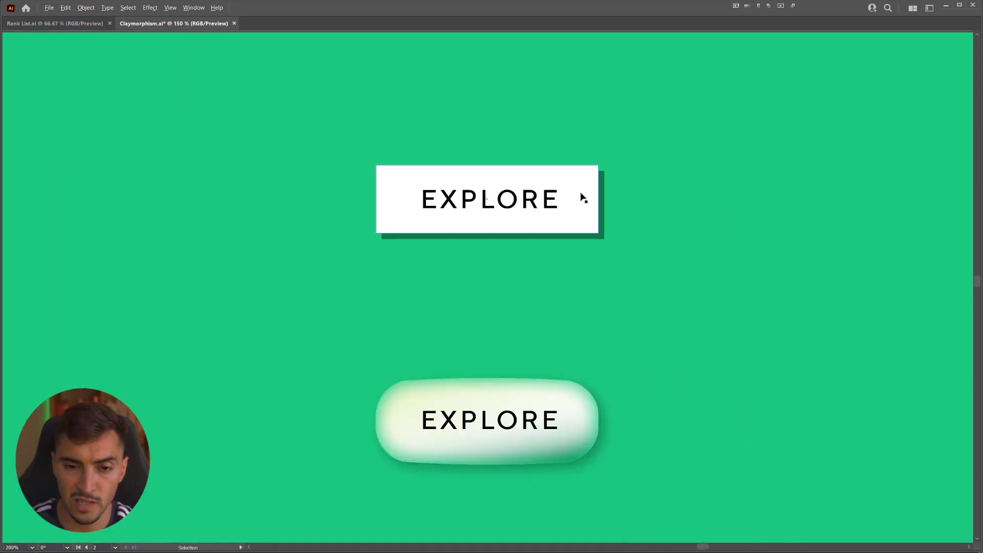
{"action": "scroll", "coordinate": [613, 211], "scroll_direction": "down", "scroll_amount": 5}
{"action": "scroll", "coordinate": [507, 248], "scroll_direction": "up", "scroll_amount": 2}
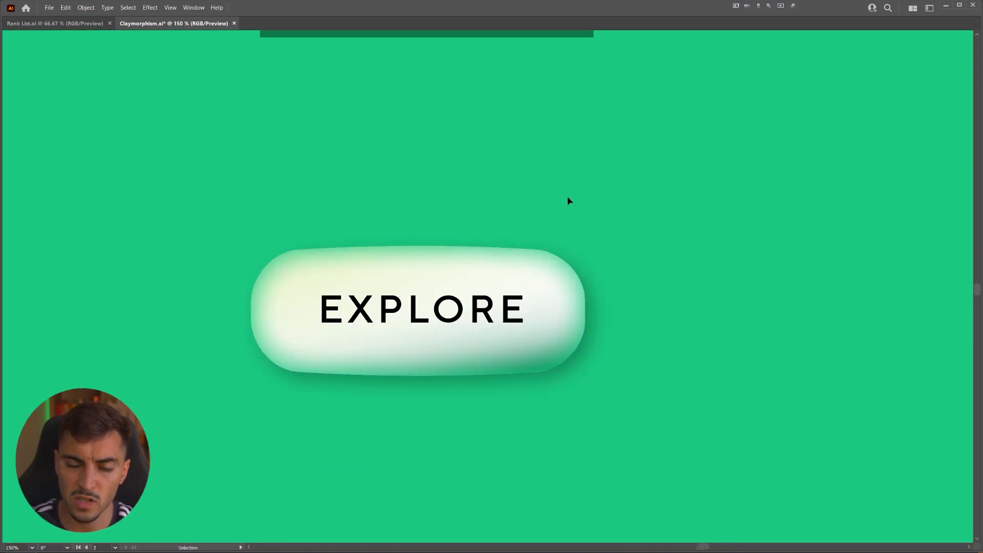
{"action": "scroll", "coordinate": [562, 232], "scroll_direction": "down", "scroll_amount": 2}
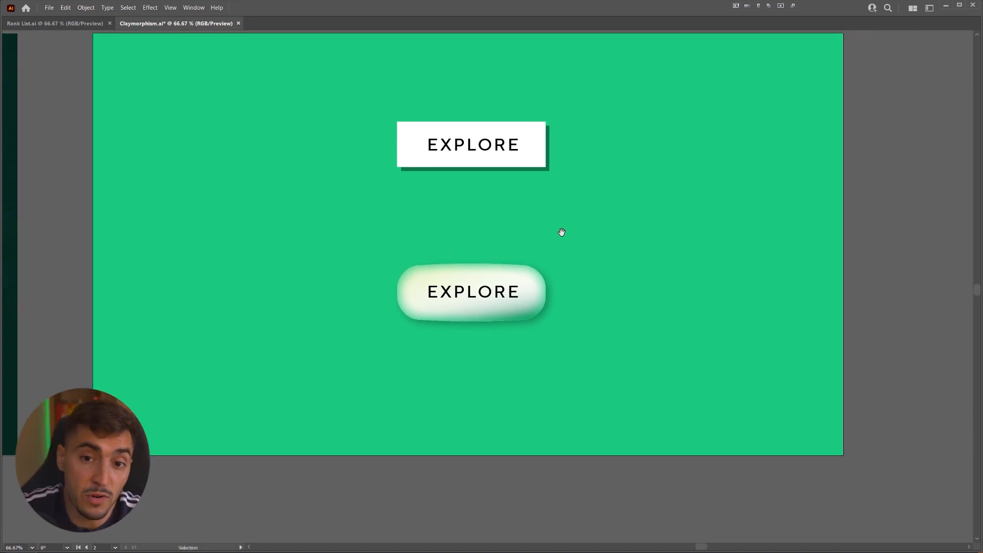
Step: Bring the panels back and move both EXPLORE buttons together toward the artboard's left side
{"action": "key", "text": "Tab"}
{"action": "key", "text": "ctrl+a"}
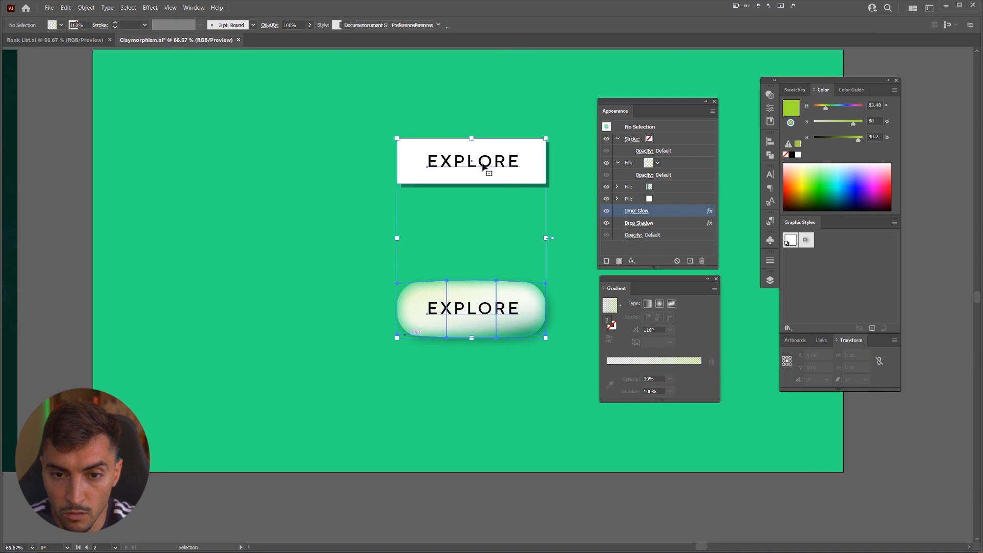
{"action": "left_click_drag", "start_coordinate": [488, 160], "coordinate": [258, 160]}
Step: Save the puffy button's appearance as a new graphic style and rearrange the Appearance, Gradient and Graphic Styles panels to free the artboard
{"action": "left_click", "coordinate": [297, 310]}
{"action": "left_click_drag", "start_coordinate": [799, 222], "coordinate": [512, 242]}
{"action": "left_click", "coordinate": [437, 337]}
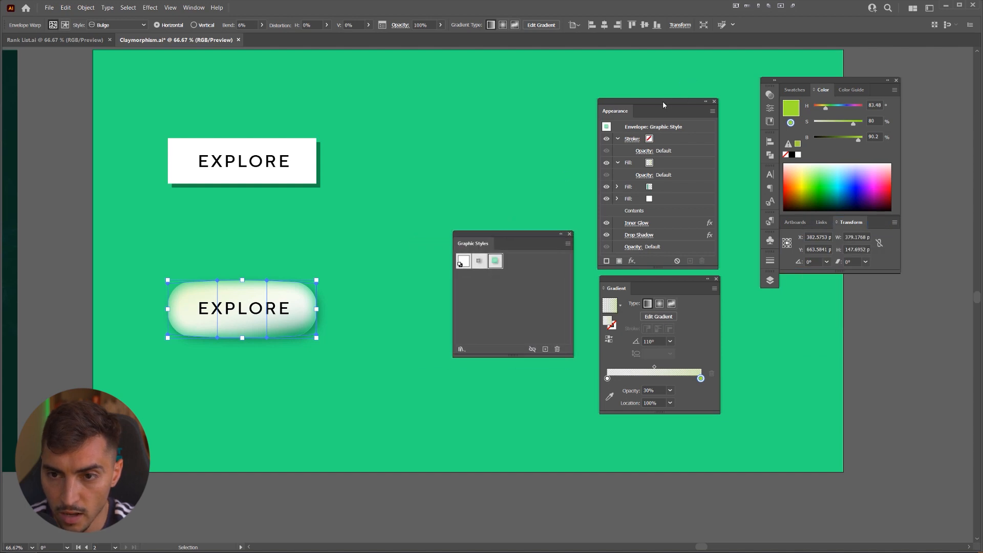
{"action": "left_click_drag", "start_coordinate": [665, 103], "coordinate": [702, 85]}
{"action": "left_click_drag", "start_coordinate": [725, 310], "coordinate": [859, 300]}
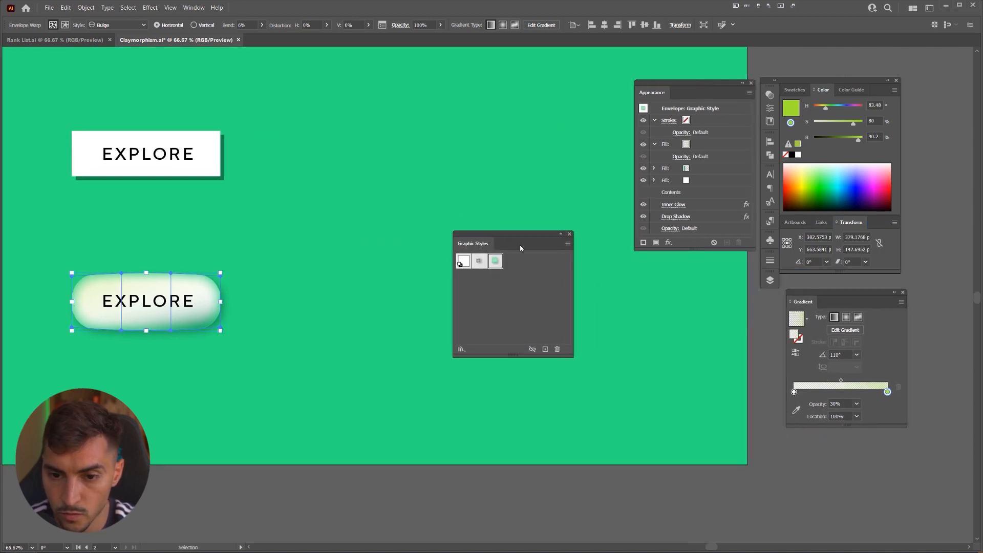
{"action": "left_click_drag", "start_coordinate": [513, 243], "coordinate": [681, 384]}
Step: Draw a circle about 422 px in diameter beside the two buttons and fill it with white
{"action": "left_click", "coordinate": [414, 192]}
{"action": "key", "text": "l"}
{"action": "left_click_drag", "start_coordinate": [395, 174], "coordinate": [477, 256]}
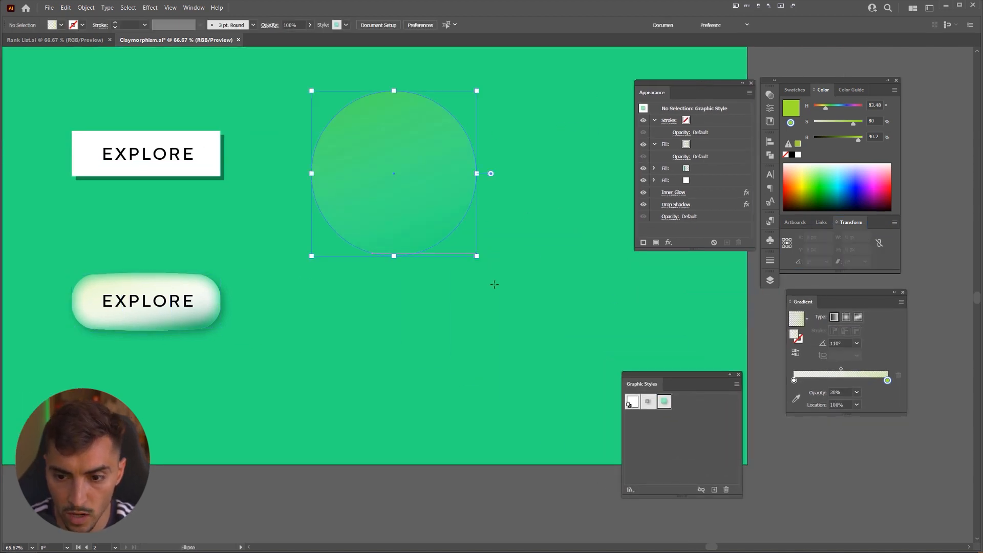
{"action": "left_click", "coordinate": [796, 90]}
{"action": "left_click", "coordinate": [806, 121]}
Step: Nudge the white circle straight down by 160 px
{"action": "key", "text": "shift+Down"}
{"action": "key", "text": "shift+Down"}
{"action": "key", "text": "shift+Down"}
{"action": "key", "text": "shift+Down"}
{"action": "key", "text": "shift+Down"}
{"action": "key", "text": "shift+Down"}
{"action": "key", "text": "shift+Down"}
{"action": "key", "text": "shift+Down"}
{"action": "key", "text": "shift+Down"}
{"action": "key", "text": "shift+Down"}
{"action": "key", "text": "shift+Down"}
{"action": "key", "text": "shift+Down"}
{"action": "key", "text": "shift+Down"}
{"action": "key", "text": "shift+Down"}
{"action": "key", "text": "shift+Down"}
{"action": "key", "text": "shift+Down"}
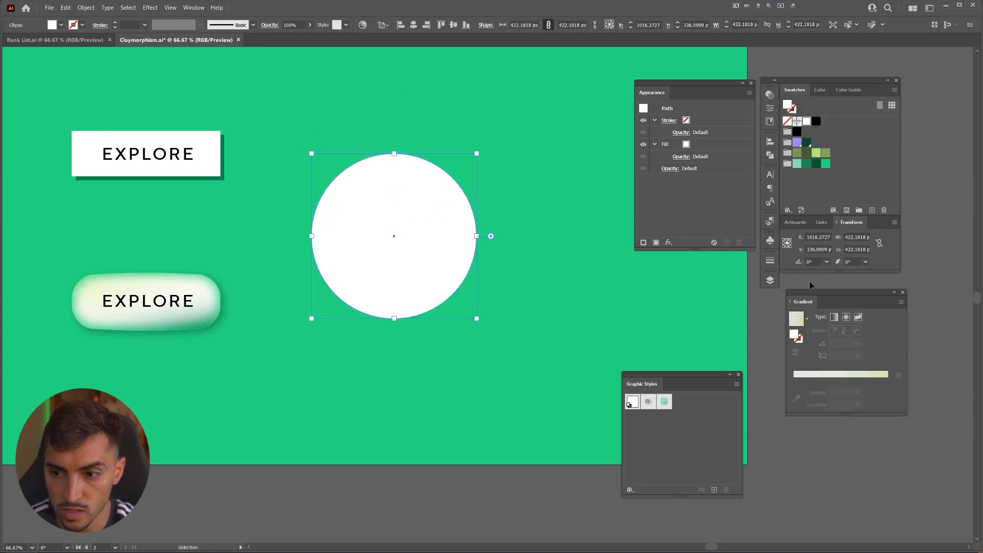
Step: Apply the saved puffy-button graphic style to the circle and deselect it to inspect the look
{"action": "left_click_drag", "start_coordinate": [659, 381], "coordinate": [585, 286]}
{"action": "left_click", "coordinate": [591, 305]}
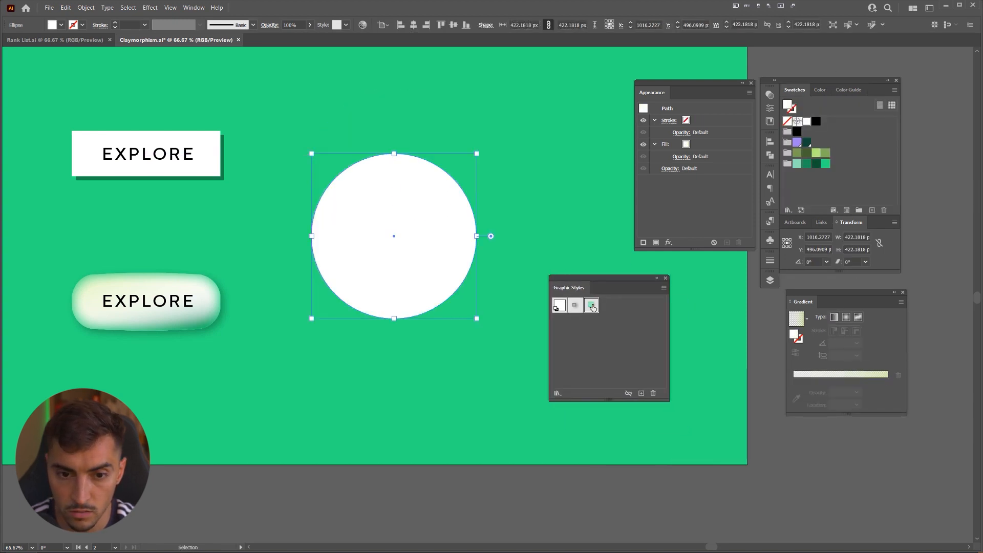
{"action": "left_click", "coordinate": [492, 114]}
{"action": "scroll", "coordinate": [420, 192], "scroll_direction": "up", "scroll_amount": 2}
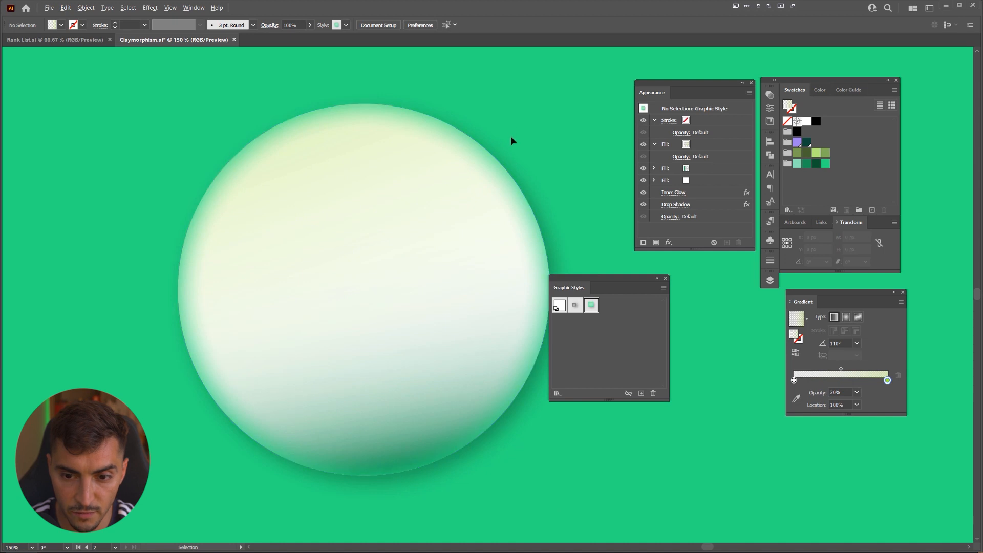
{"action": "scroll", "coordinate": [513, 160], "scroll_direction": "down", "scroll_amount": 2}
Step: Reselect the circle and hide its two gradient fills, keeping the white fill visible
{"action": "left_click", "coordinate": [446, 237]}
{"action": "double_click", "coordinate": [591, 305]}
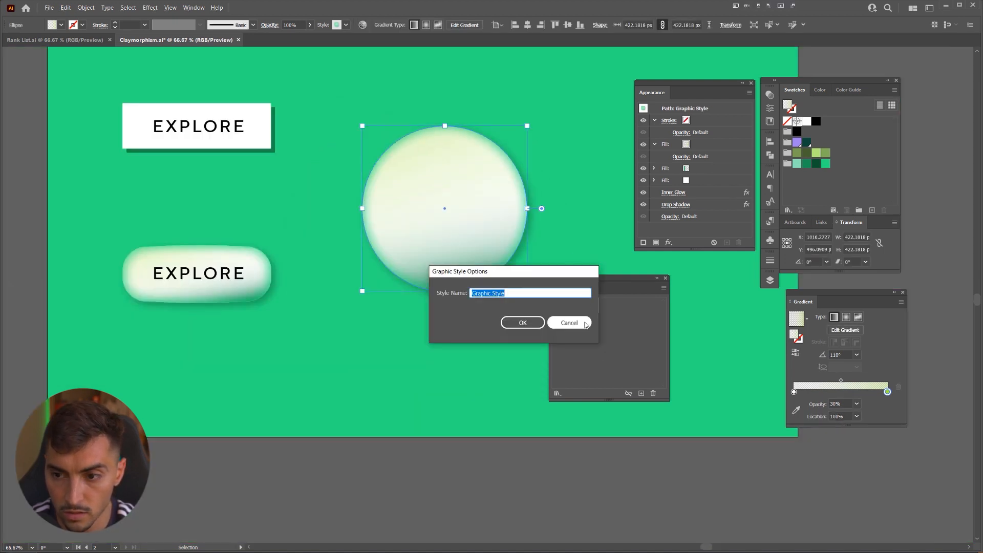
{"action": "left_click", "coordinate": [569, 323]}
{"action": "scroll", "coordinate": [492, 157], "scroll_direction": "up", "scroll_amount": 1}
{"action": "left_click", "coordinate": [666, 180]}
{"action": "left_click", "coordinate": [643, 168]}
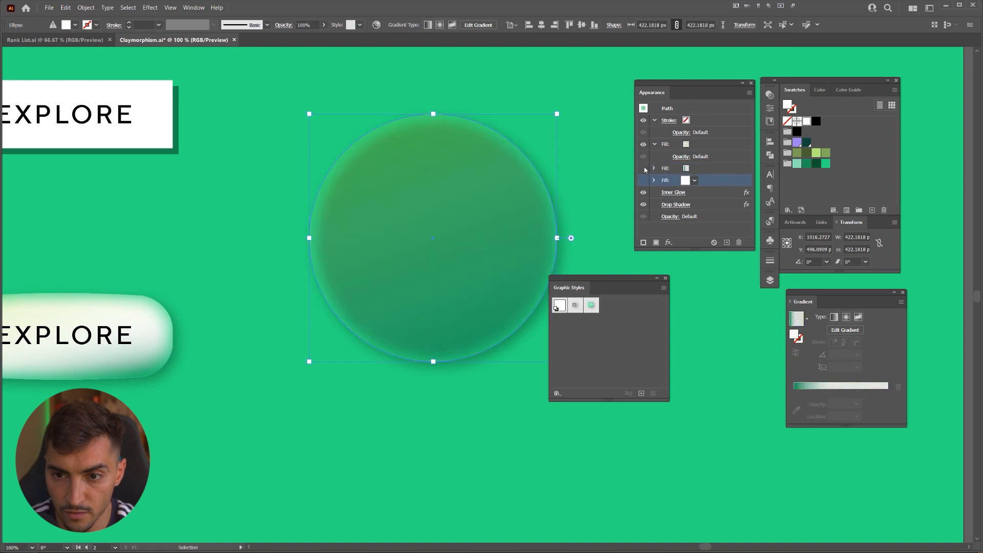
{"action": "left_click", "coordinate": [643, 180]}
{"action": "left_click", "coordinate": [644, 169]}
{"action": "left_click", "coordinate": [643, 169]}
{"action": "left_click", "coordinate": [643, 144]}
{"action": "left_click", "coordinate": [644, 168]}
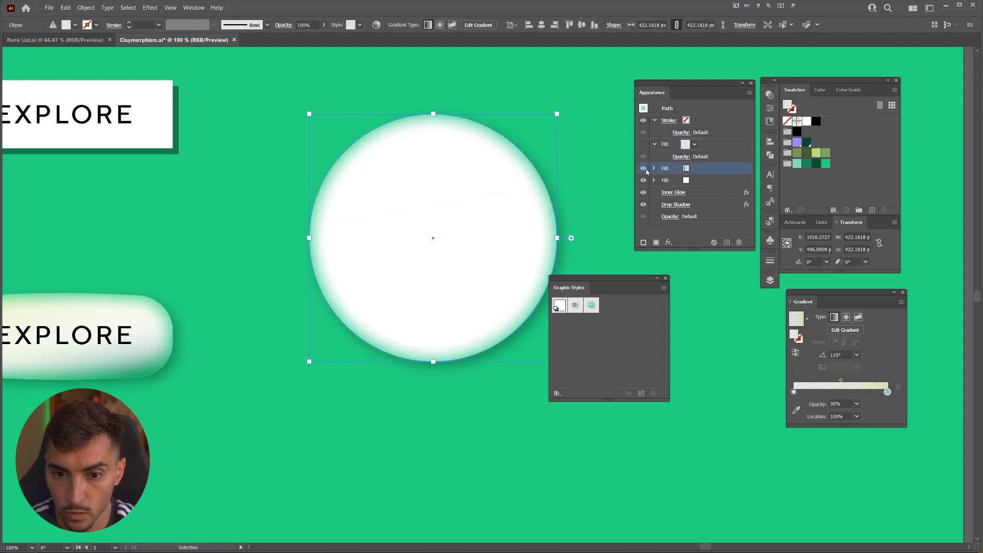
{"action": "left_click_drag", "start_coordinate": [578, 115], "coordinate": [557, 124]}
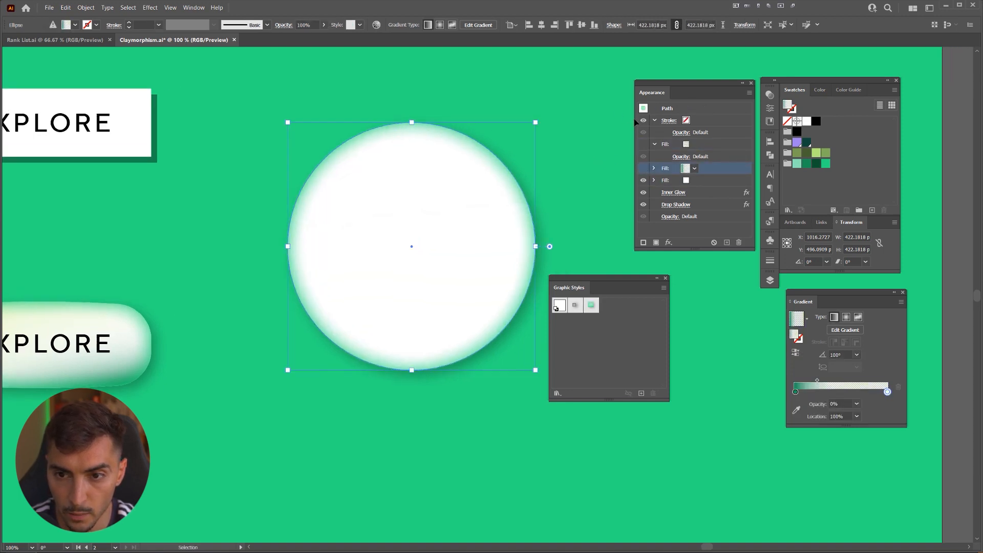
Step: Set the circle's Inner Glow opacity to 80% and increase its blur
{"action": "left_click", "coordinate": [665, 193]}
{"action": "left_click", "coordinate": [506, 289]}
{"action": "left_click", "coordinate": [505, 305]}
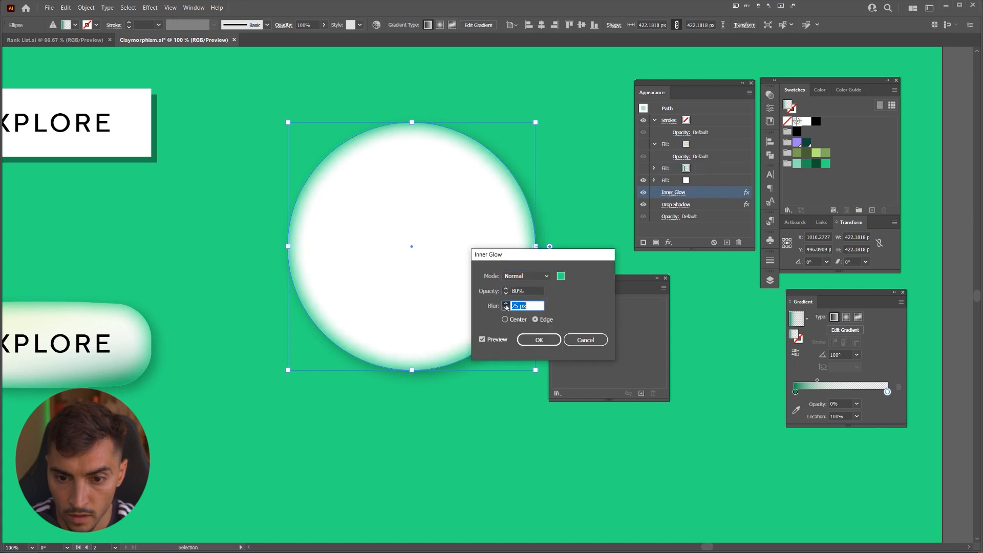
{"action": "key", "text": "Return"}
Step: Hide the selection edges and panels to view the circle beside the two EXPLORE buttons
{"action": "scroll", "coordinate": [553, 115], "scroll_direction": "down", "scroll_amount": 1}
{"action": "key", "text": "ctrl+h"}
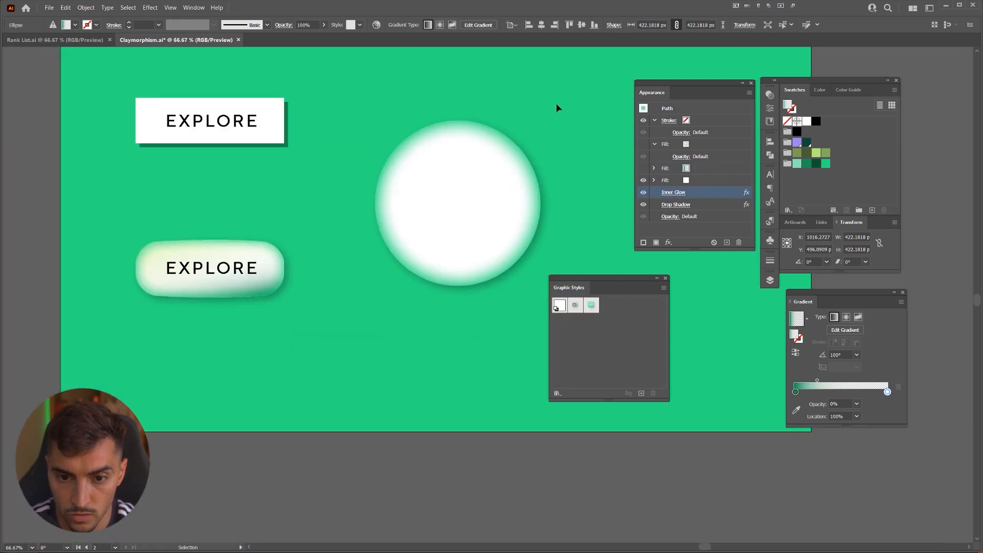
{"action": "scroll", "coordinate": [558, 107], "scroll_direction": "up", "scroll_amount": 1}
{"action": "key", "text": "Tab"}
{"action": "scroll", "coordinate": [558, 109], "scroll_direction": "up", "scroll_amount": 1}
{"action": "left_click_drag", "start_coordinate": [558, 110], "coordinate": [658, 99]}
{"action": "scroll", "coordinate": [619, 150], "scroll_direction": "down", "scroll_amount": 3}
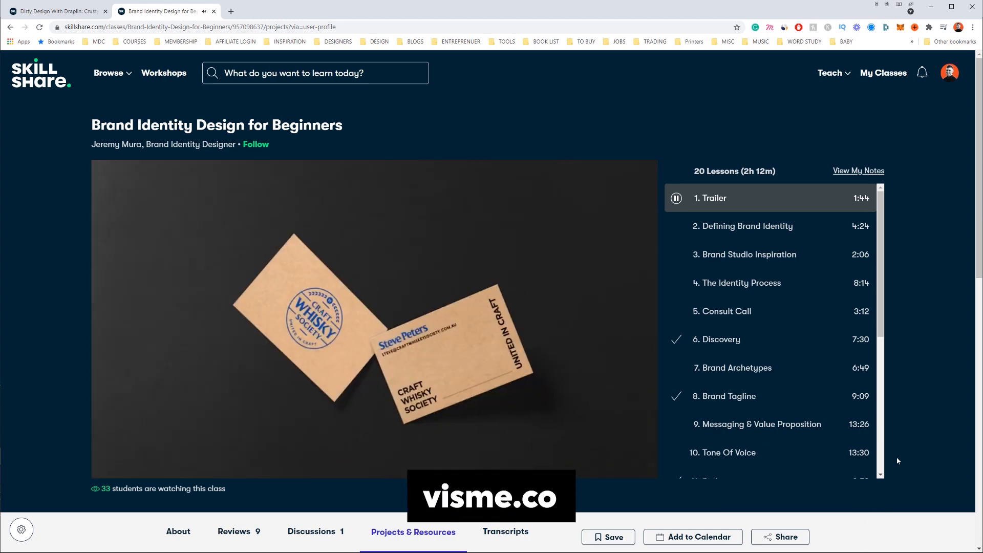
Step: In the browser, pause the Skillshare class trailer and open the account's profile page to browse its Top Classes
{"action": "key", "text": "space"}
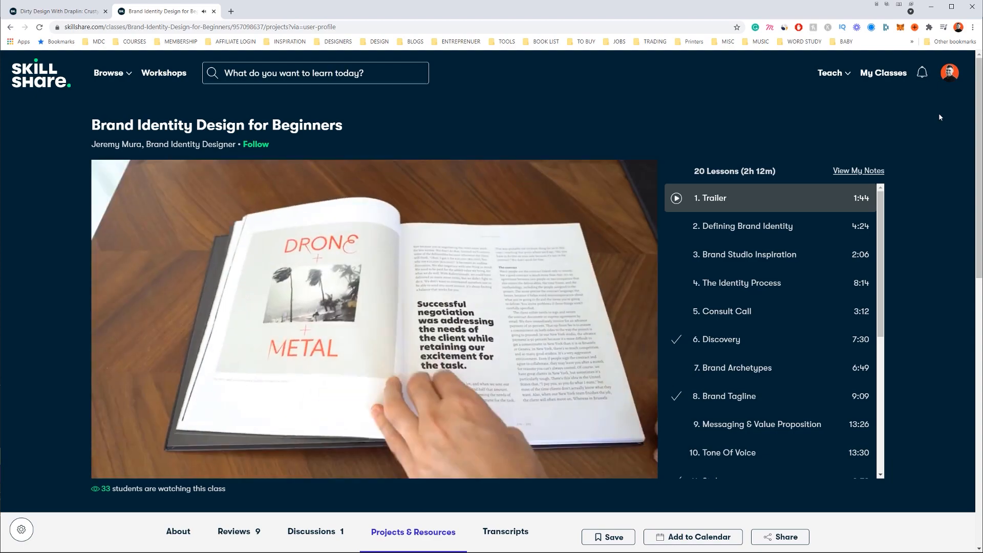
{"action": "left_click", "coordinate": [949, 74]}
{"action": "left_click", "coordinate": [909, 186]}
{"action": "scroll", "coordinate": [610, 245], "scroll_direction": "down", "scroll_amount": 10}
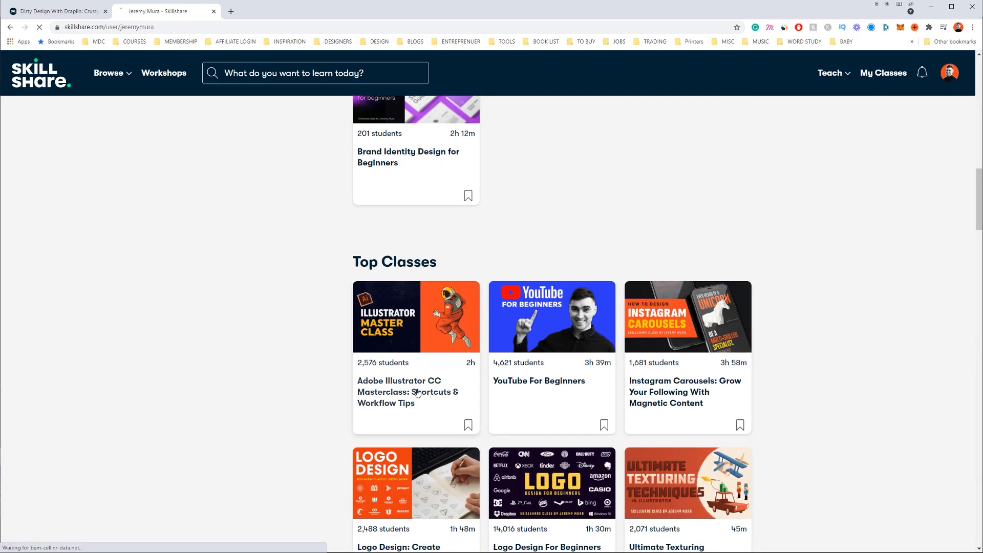